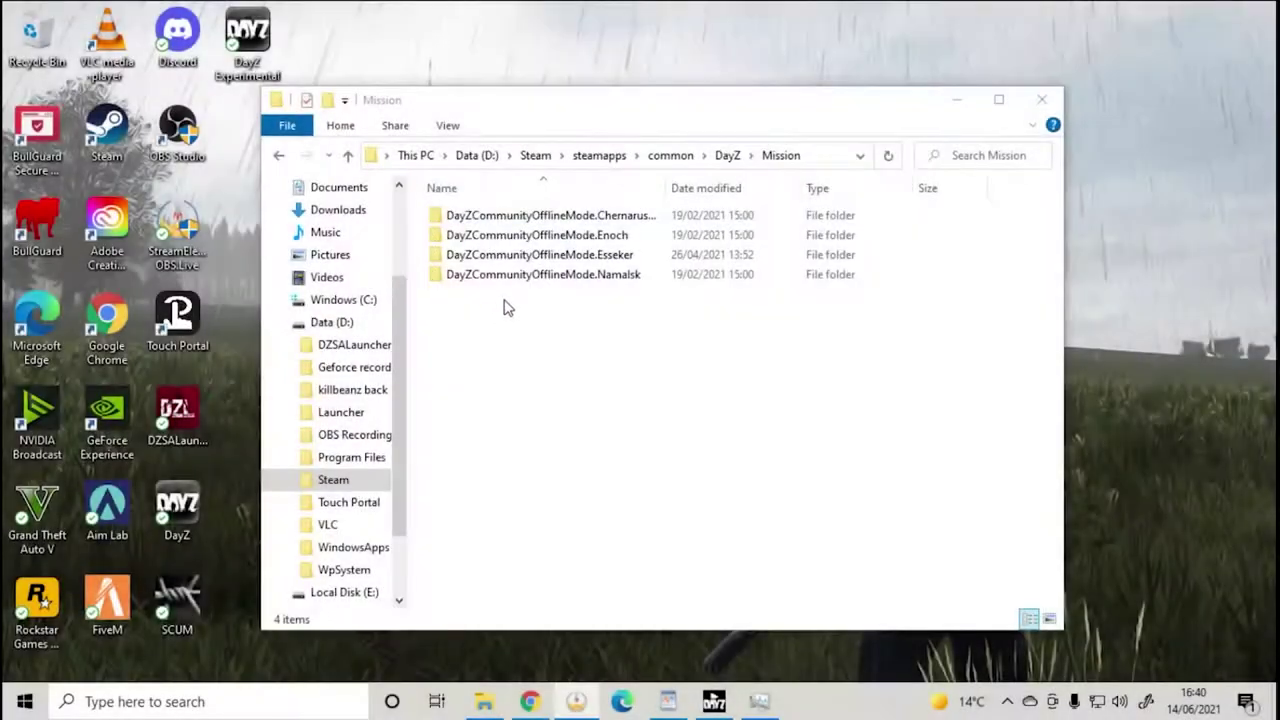
# - Navigate to the game folder D:\Steam\steamapps\common\DayZ
pyautogui.doubleClick(600, 218)
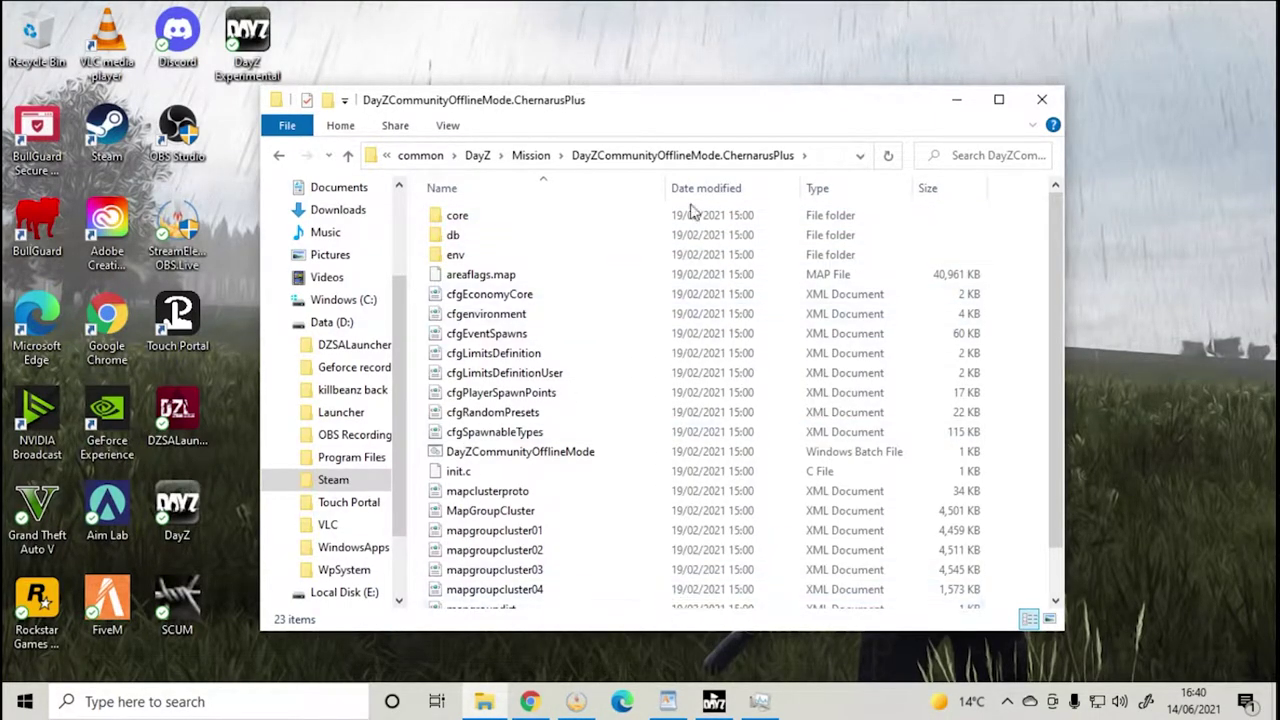
pyautogui.click(281, 157)
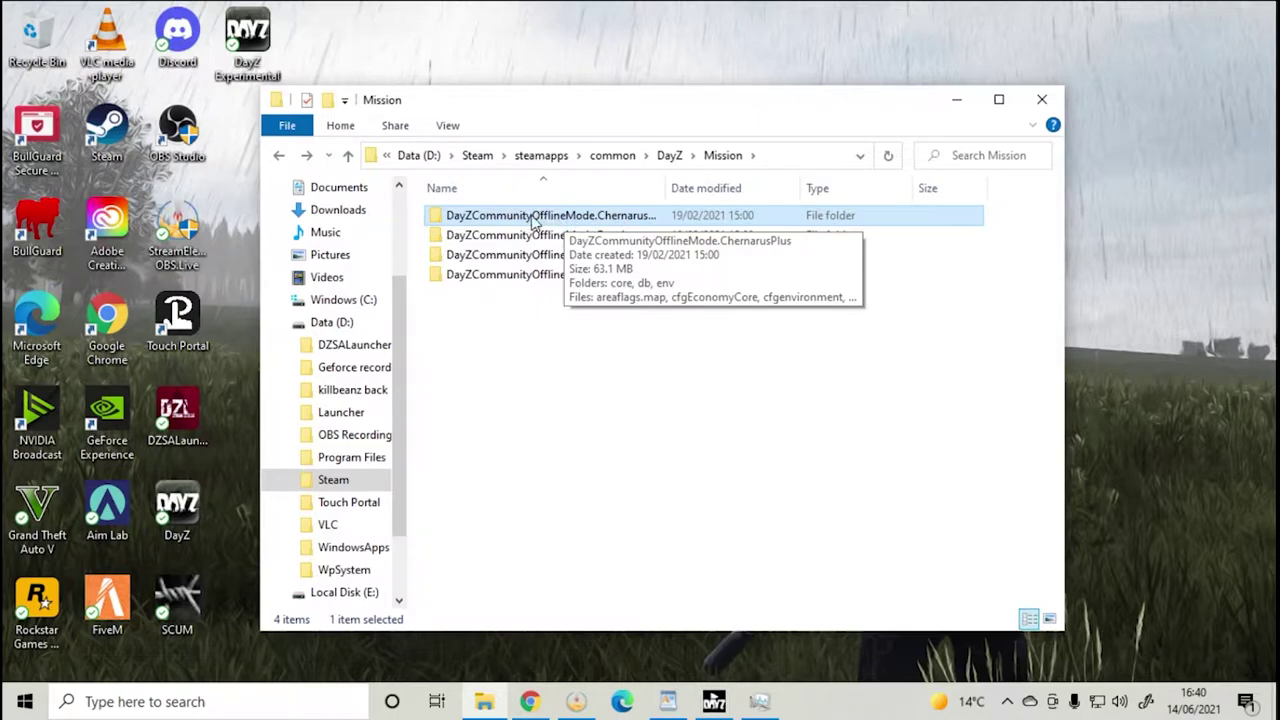
pyautogui.click(331, 322)
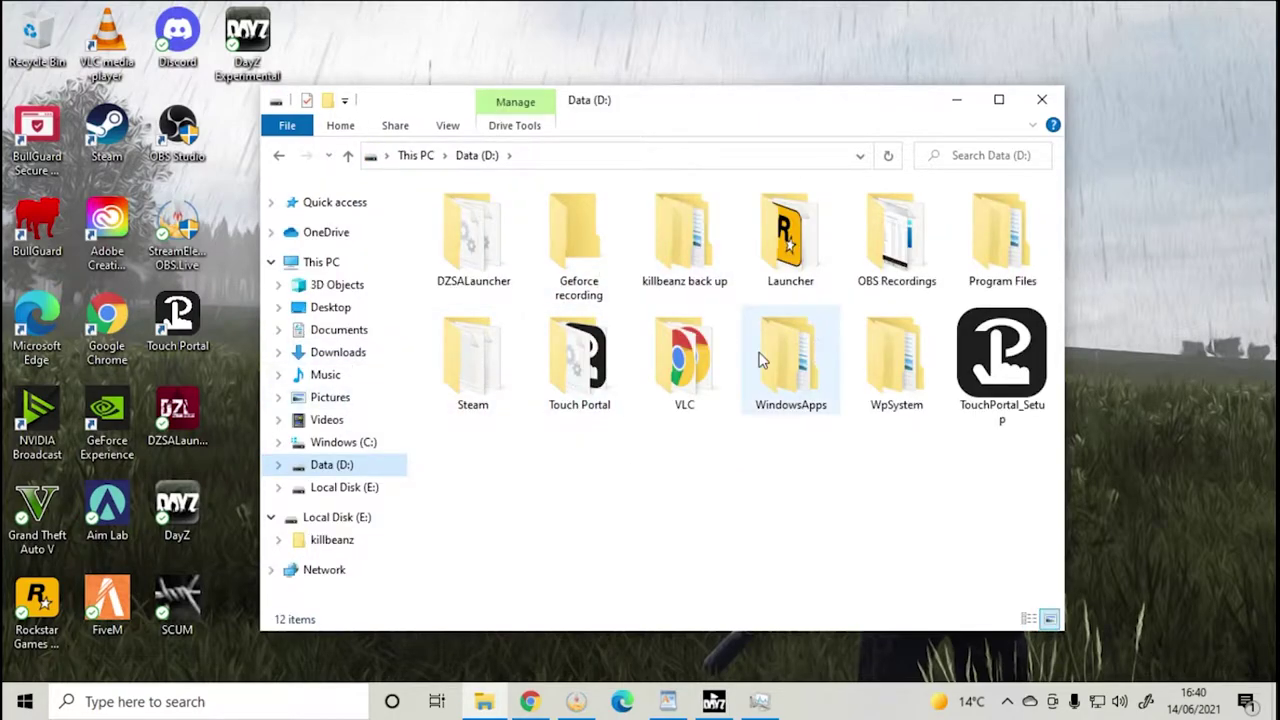
pyautogui.doubleClick(480, 360)
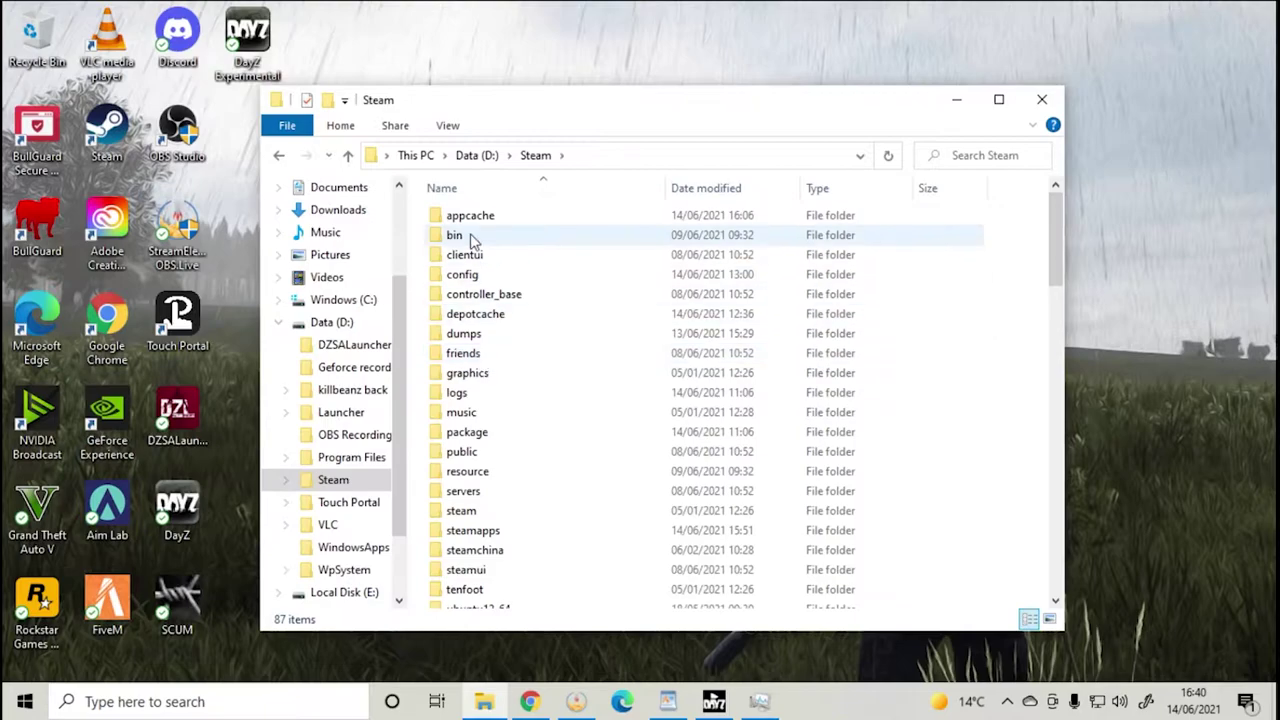
pyautogui.doubleClick(505, 533)
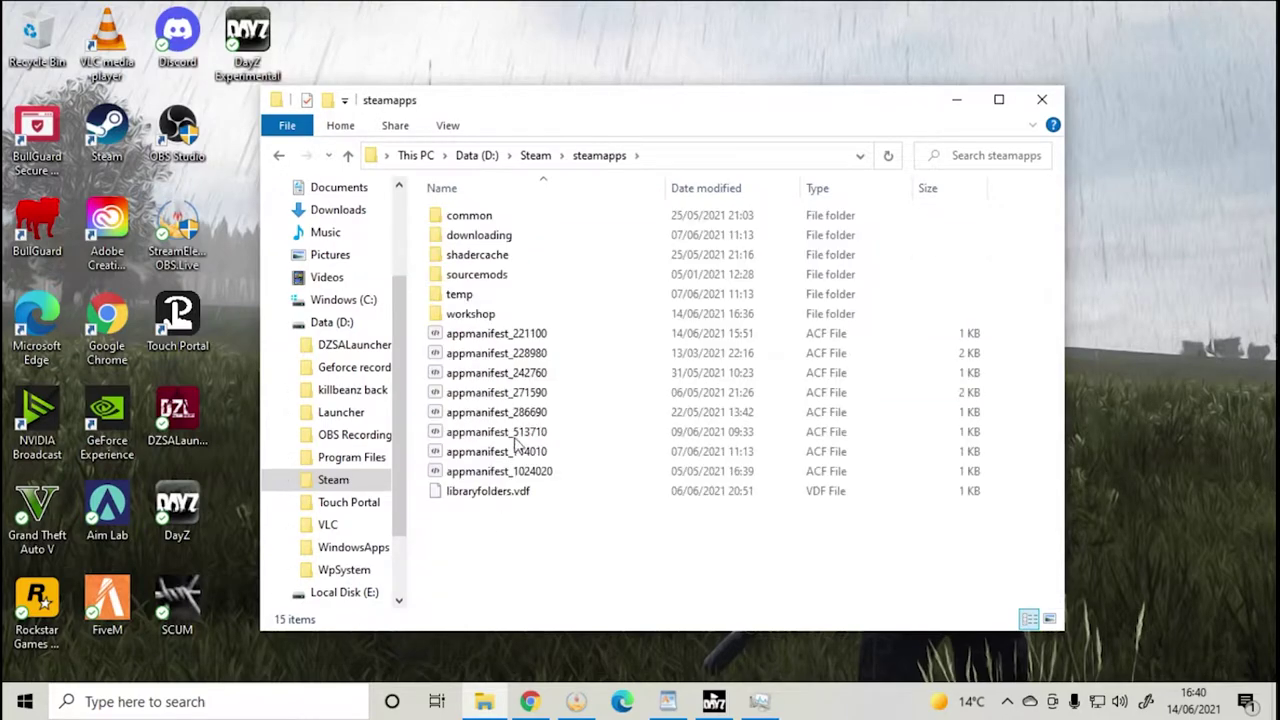
pyautogui.doubleClick(485, 217)
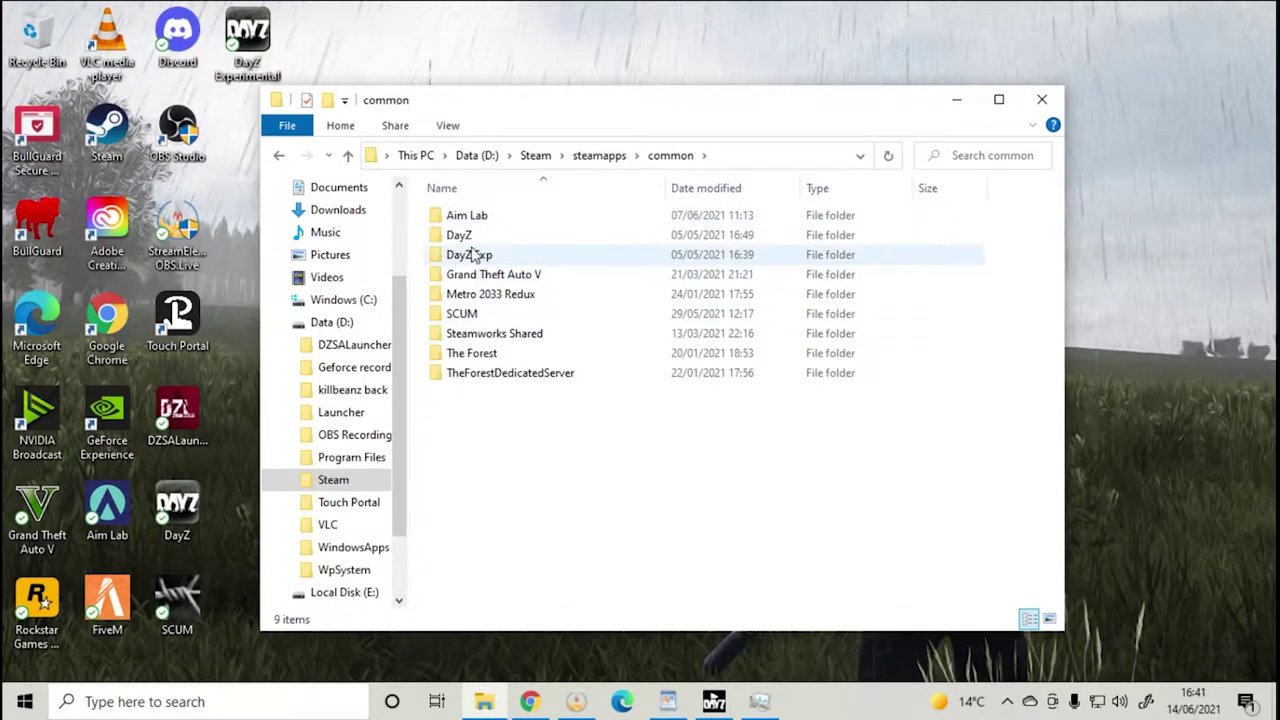
pyautogui.doubleClick(472, 238)
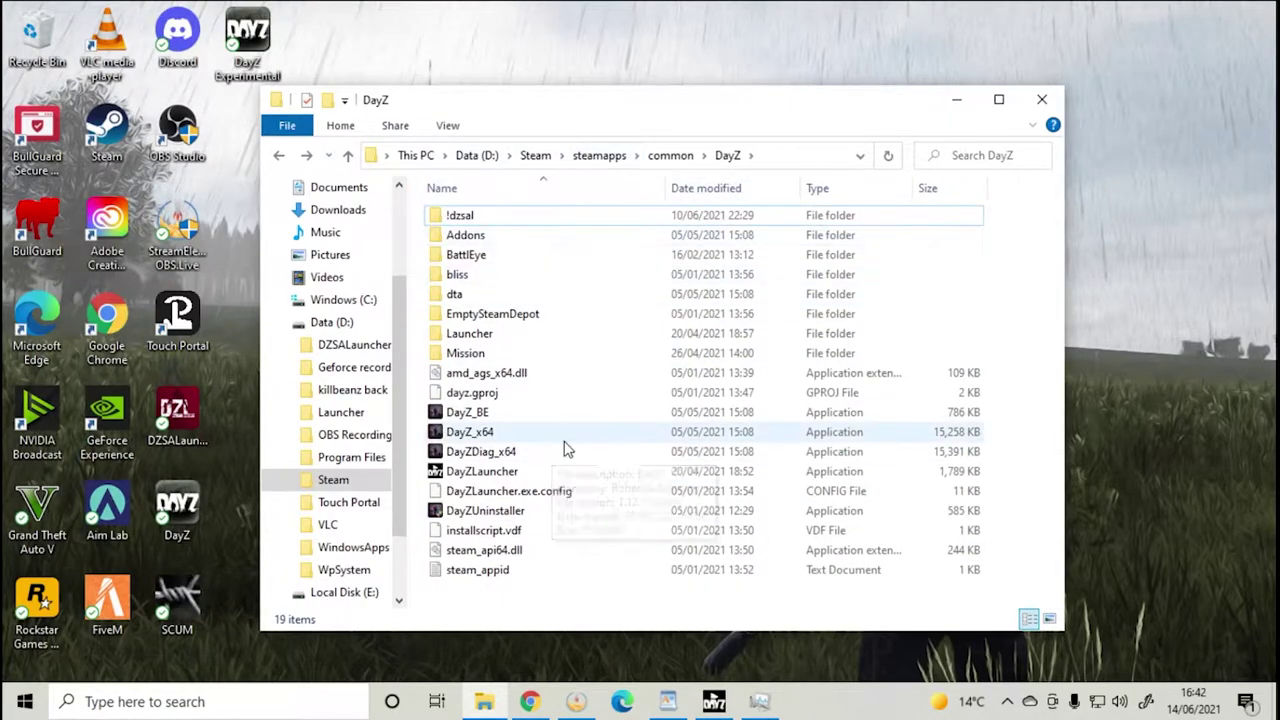
pyautogui.click(446, 126)
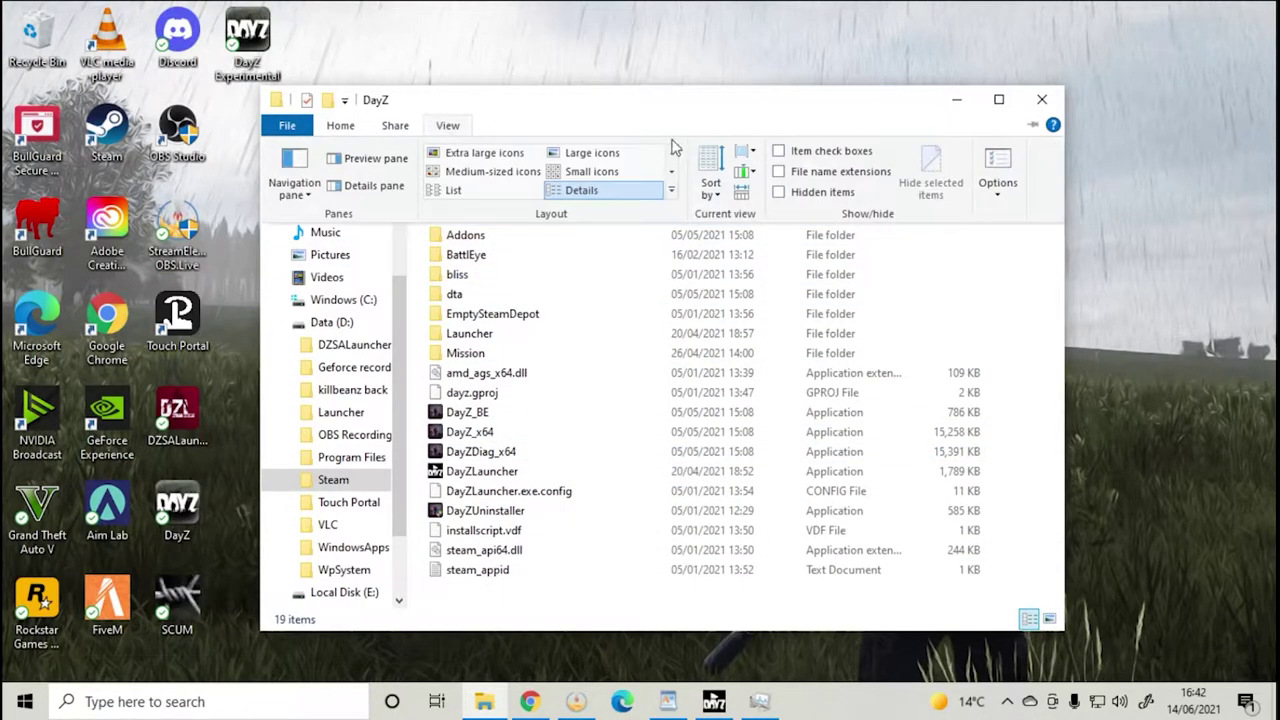
pyautogui.click(780, 195)
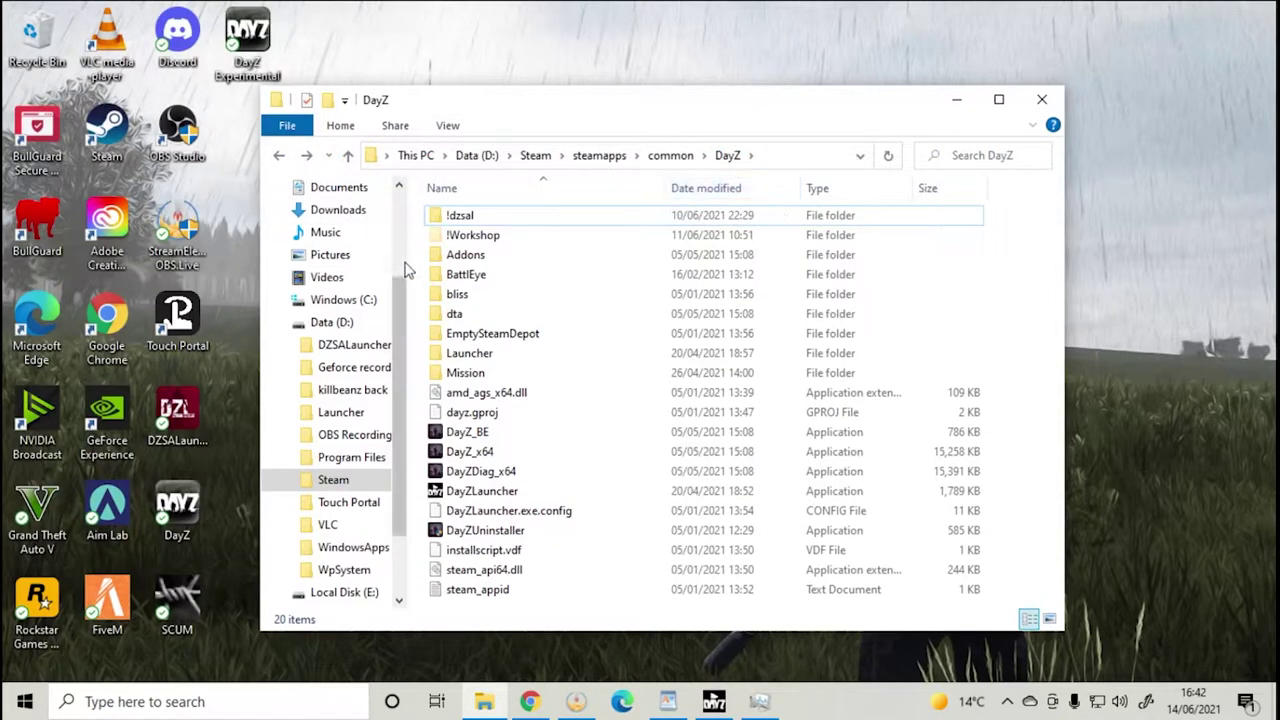
pyautogui.doubleClick(470, 236)
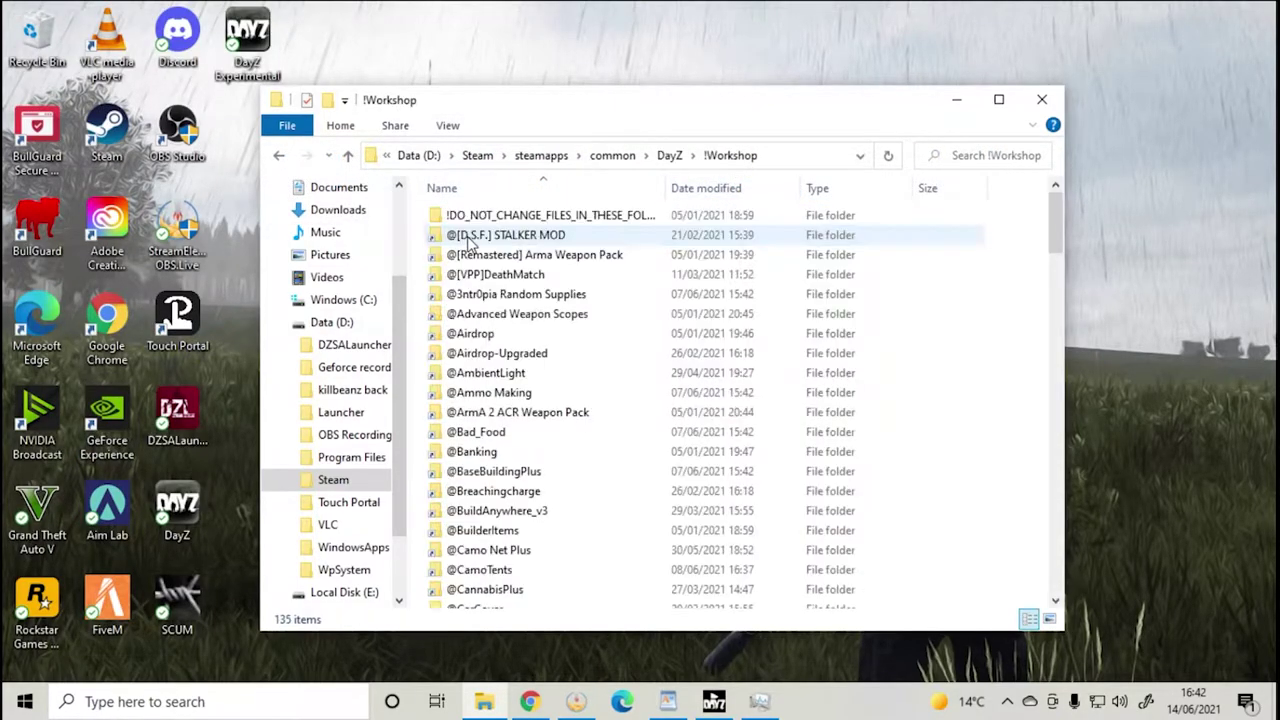
pyautogui.scroll(-3, 490, 480)
pyautogui.scroll(-13, 490, 480)
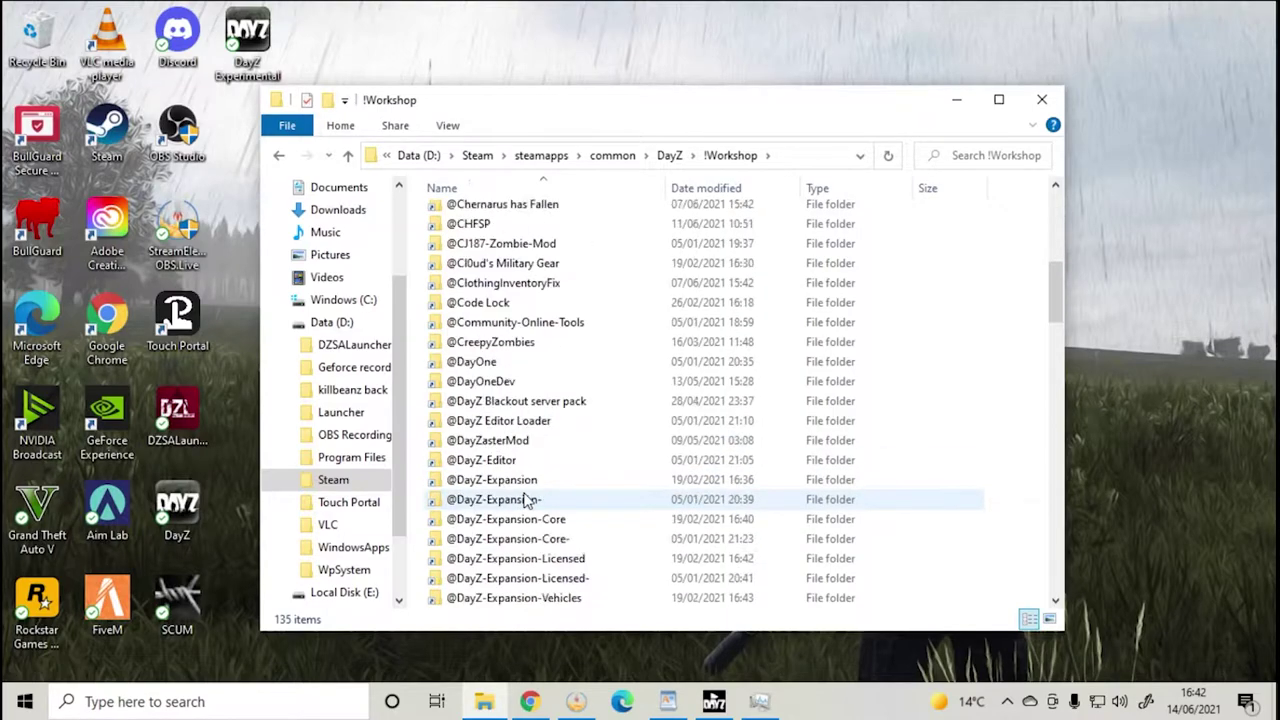
pyautogui.scroll(-2, 527, 500)
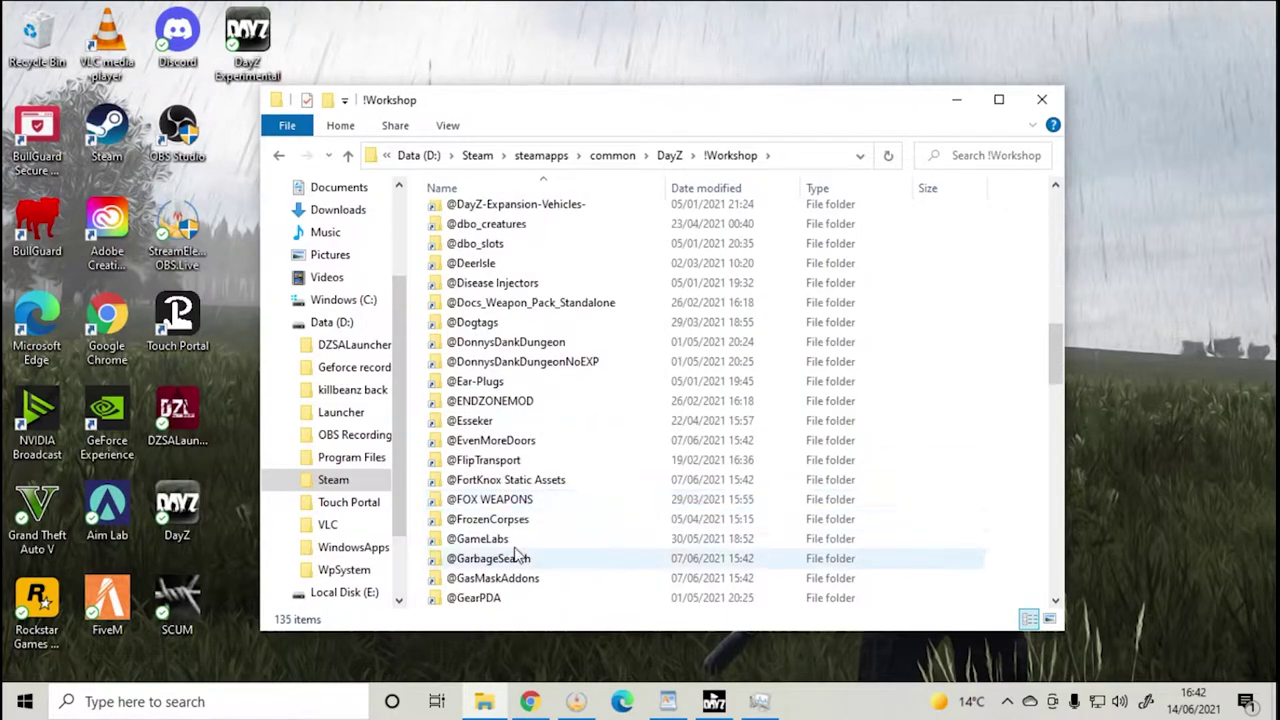
pyautogui.rightClick(482, 424)
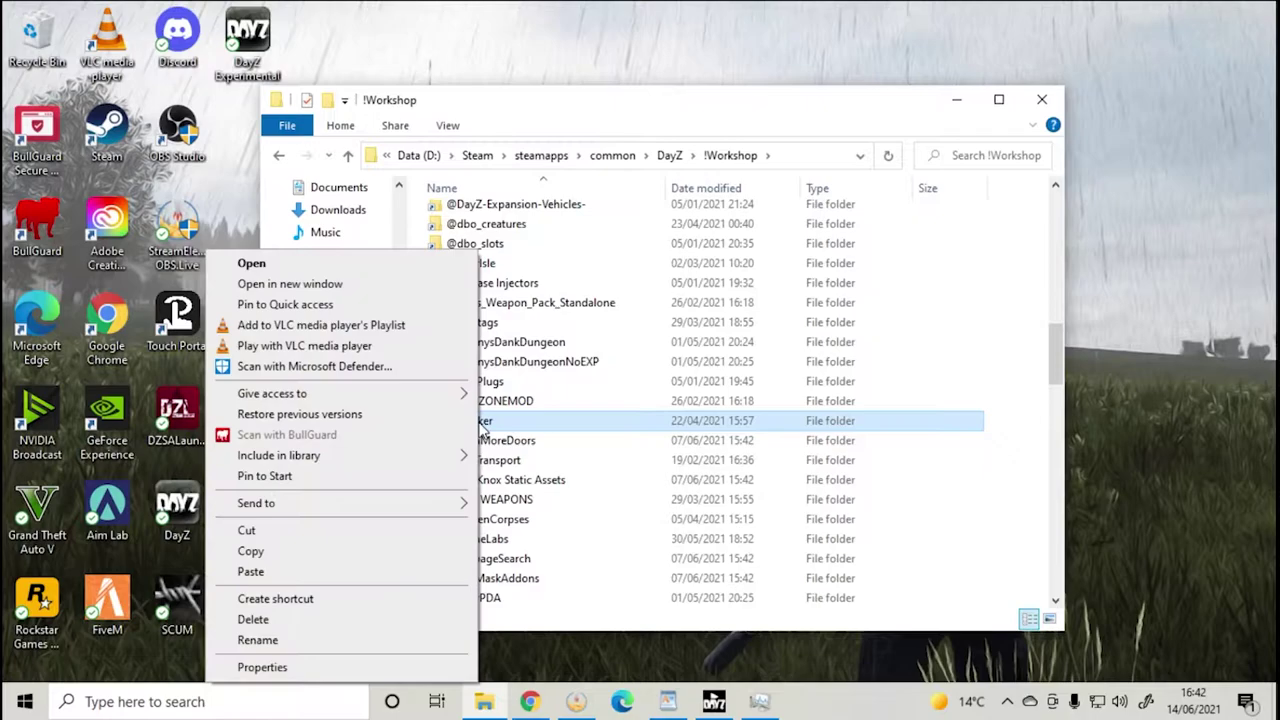
pyautogui.click(250, 553)
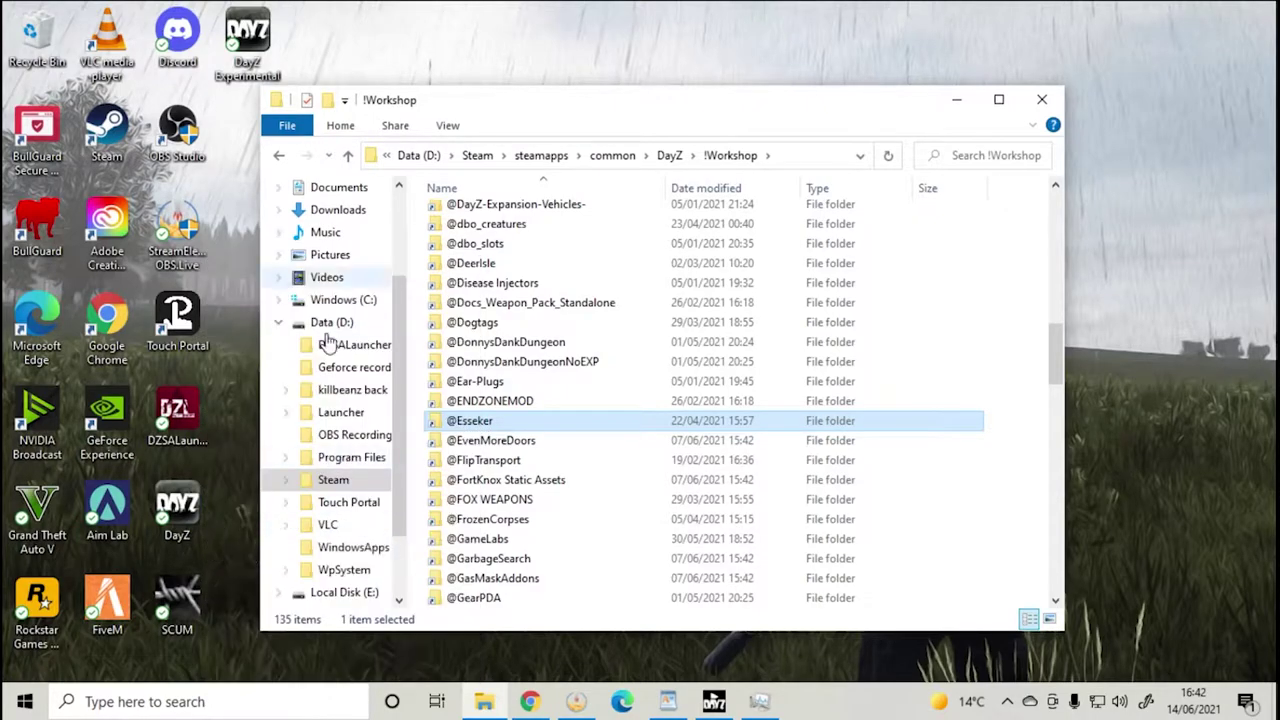
pyautogui.click(281, 157)
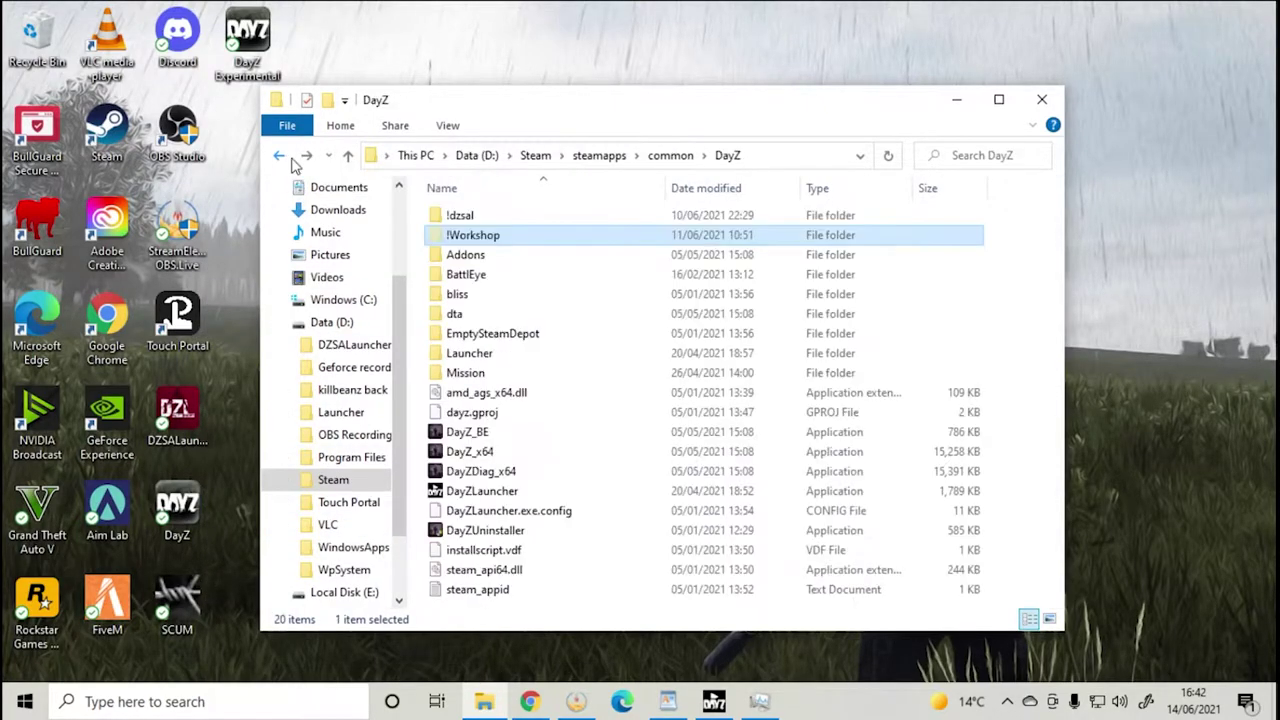
pyautogui.rightClick(423, 304)
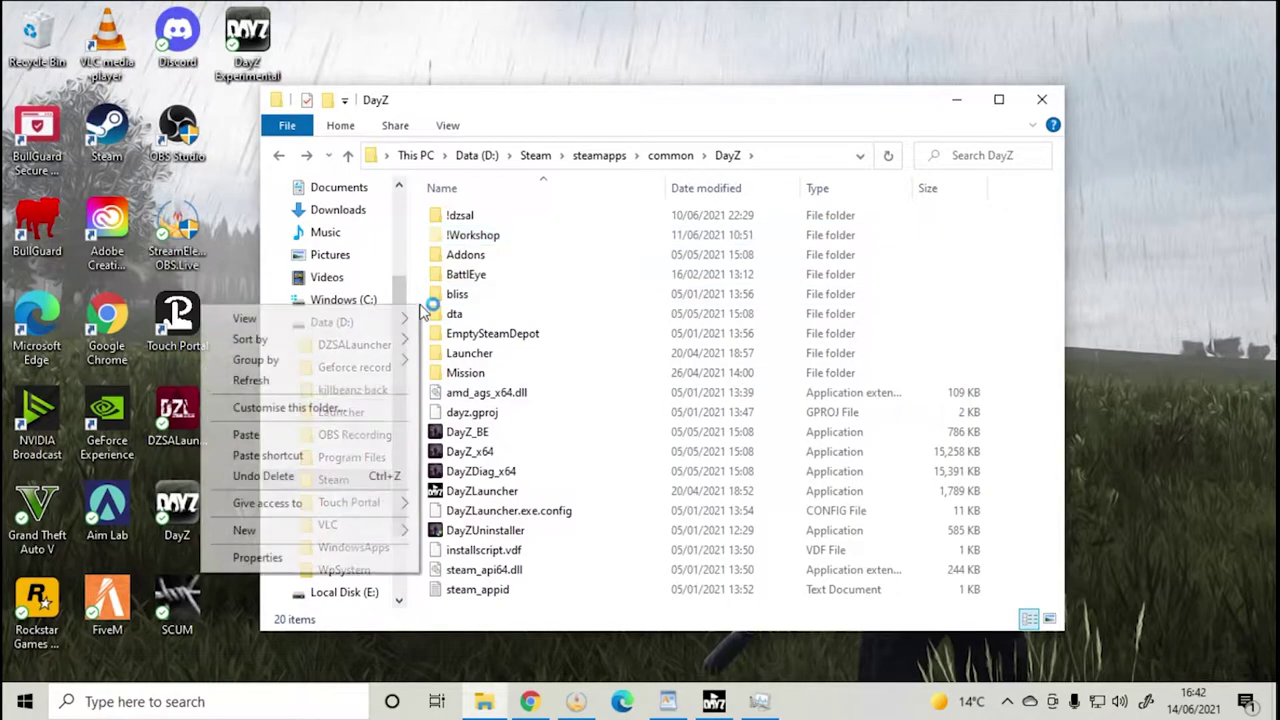
pyautogui.click(298, 438)
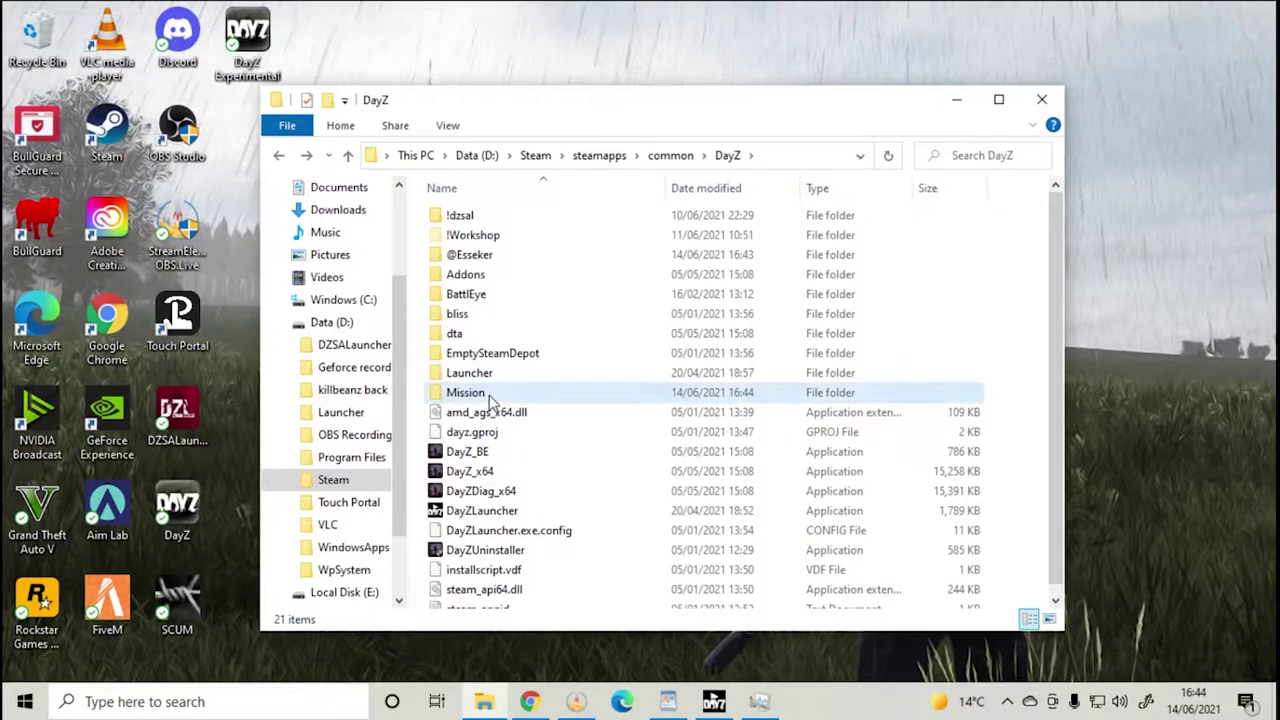
# - In the Mission folder, duplicate the ChernarusPlus mission folder
pyautogui.doubleClick(488, 396)
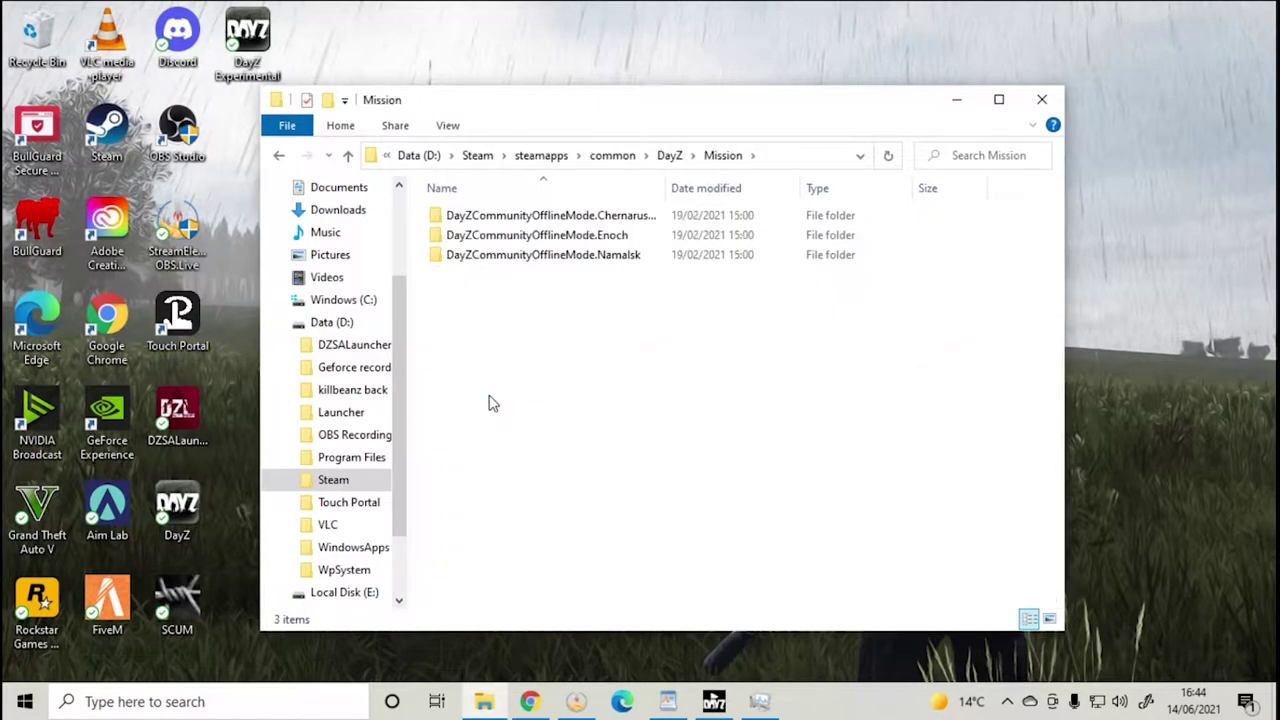
pyautogui.rightClick(627, 216)
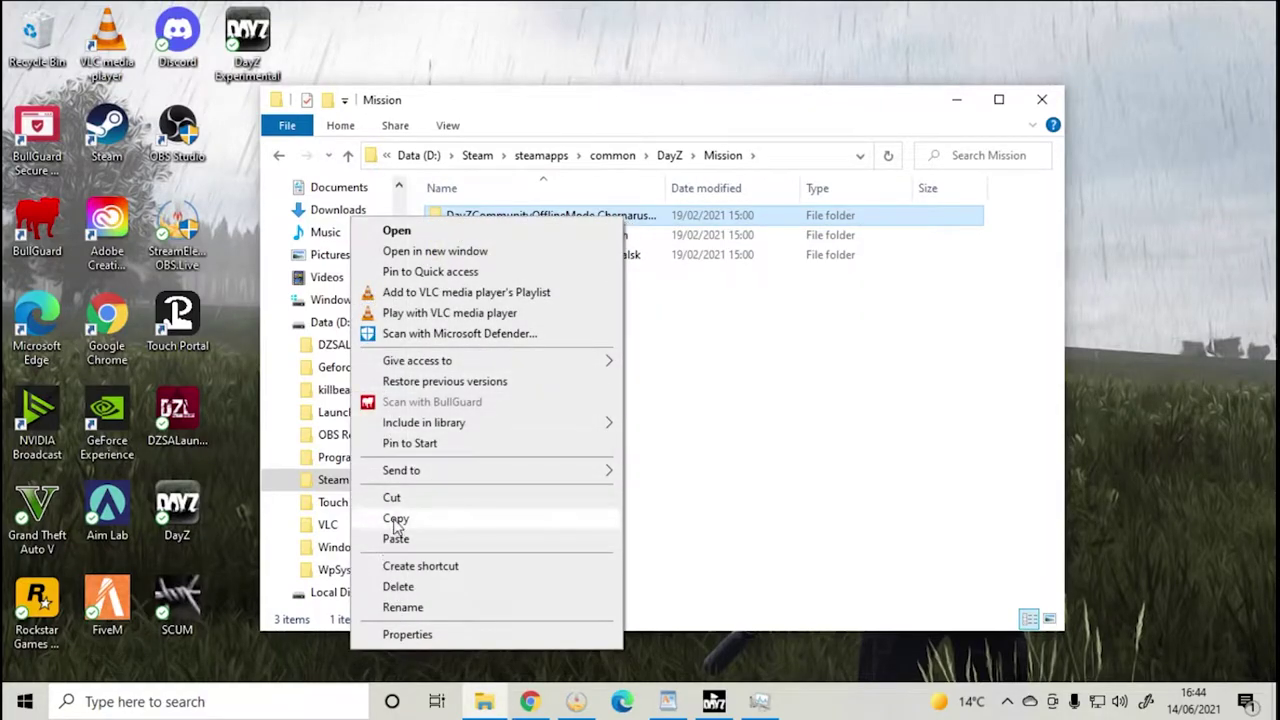
pyautogui.click(396, 522)
pyautogui.rightClick(534, 409)
pyautogui.click(366, 531)
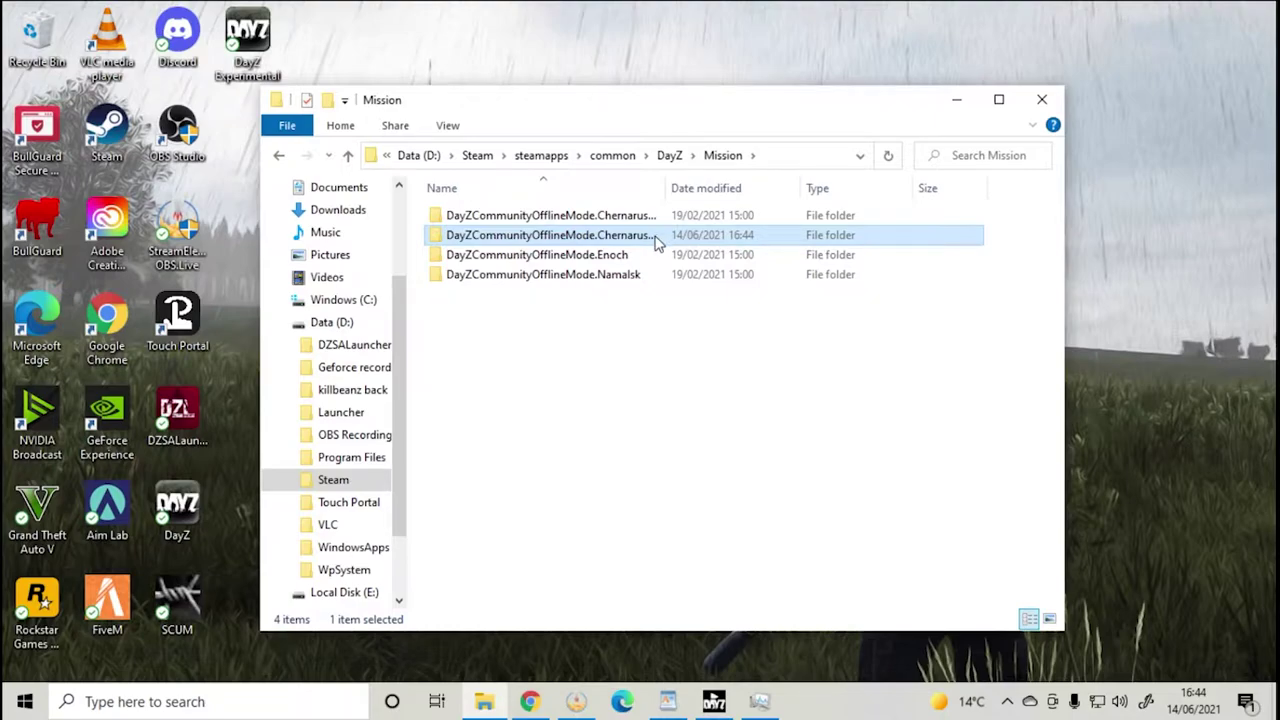
# - Rename the copied mission folder to DayZCommunityOfflineMode.Esseker
pyautogui.click(650, 236)
pyautogui.click(718, 235)
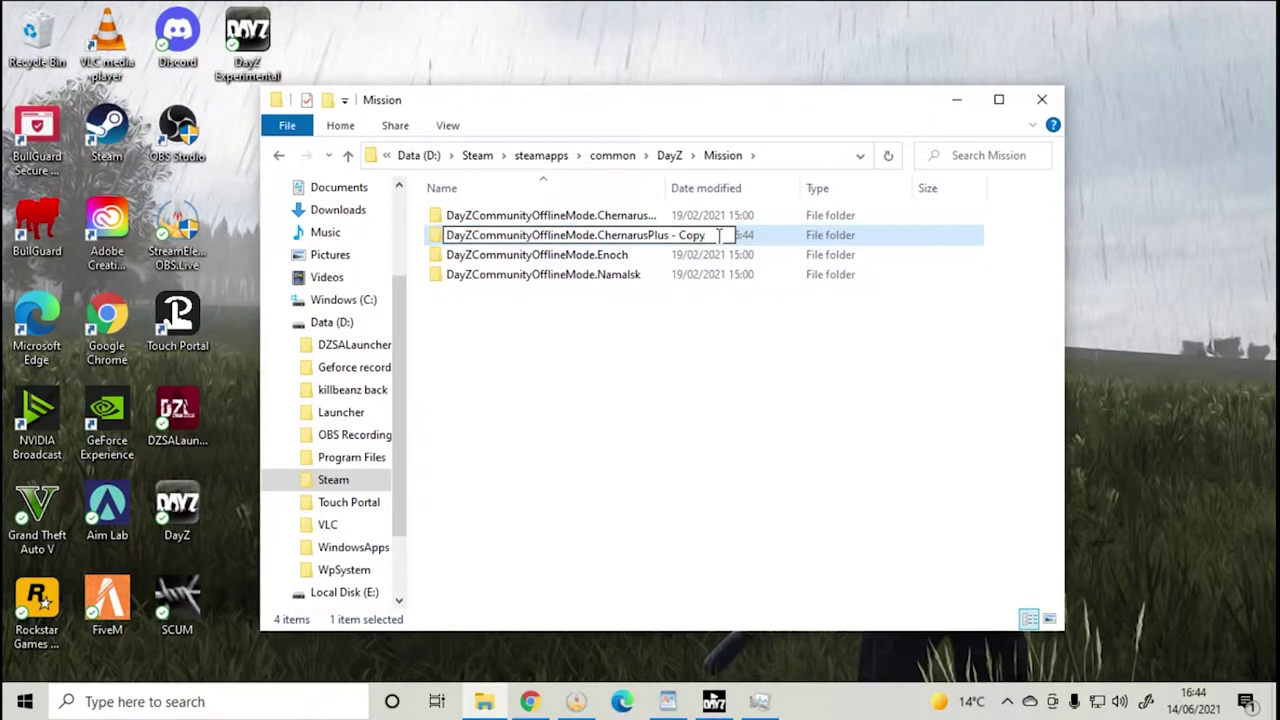
pyautogui.press('BackSpace')
pyautogui.press('BackSpace')
pyautogui.press('BackSpace')
pyautogui.press('BackSpace')
pyautogui.press('BackSpace')
pyautogui.press('BackSpace')
pyautogui.press('BackSpace')
pyautogui.press('BackSpace')
pyautogui.press('BackSpace')
pyautogui.press('BackSpace')
pyautogui.press('BackSpace')
pyautogui.press('BackSpace')
pyautogui.press('BackSpace')
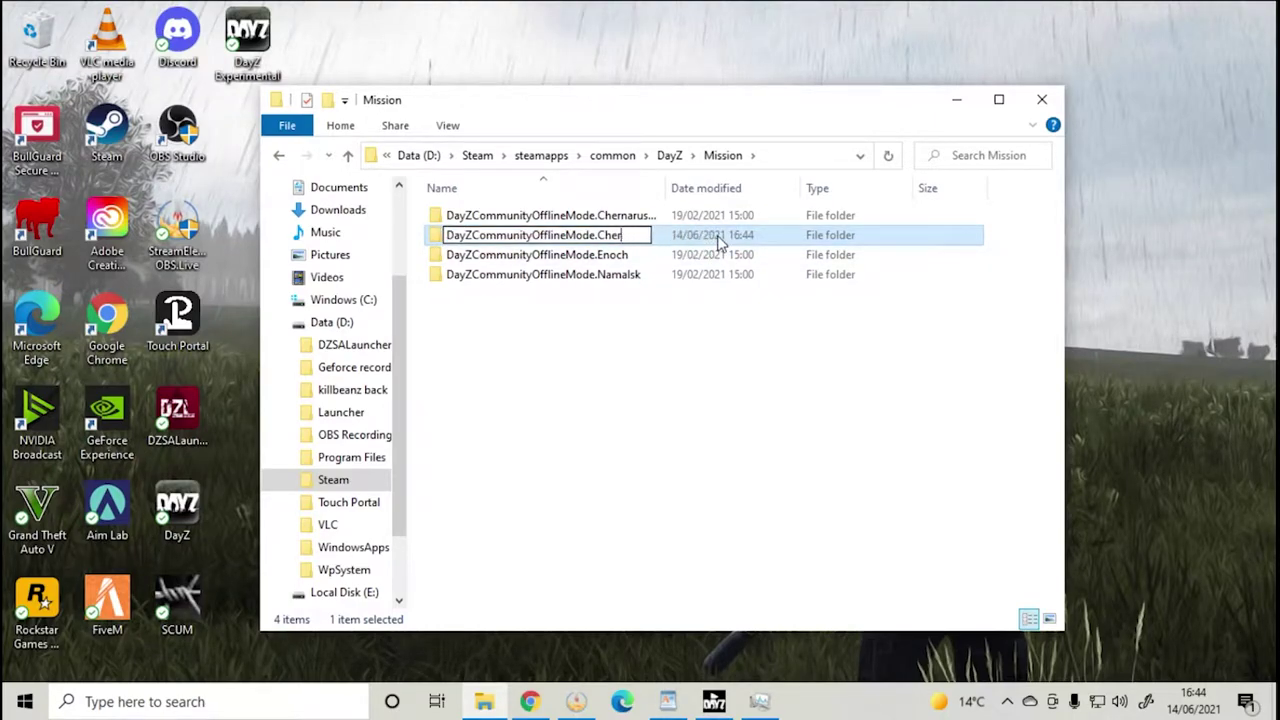
pyautogui.press('BackSpace')
pyautogui.press('BackSpace')
pyautogui.press('BackSpace')
pyautogui.press('BackSpace')
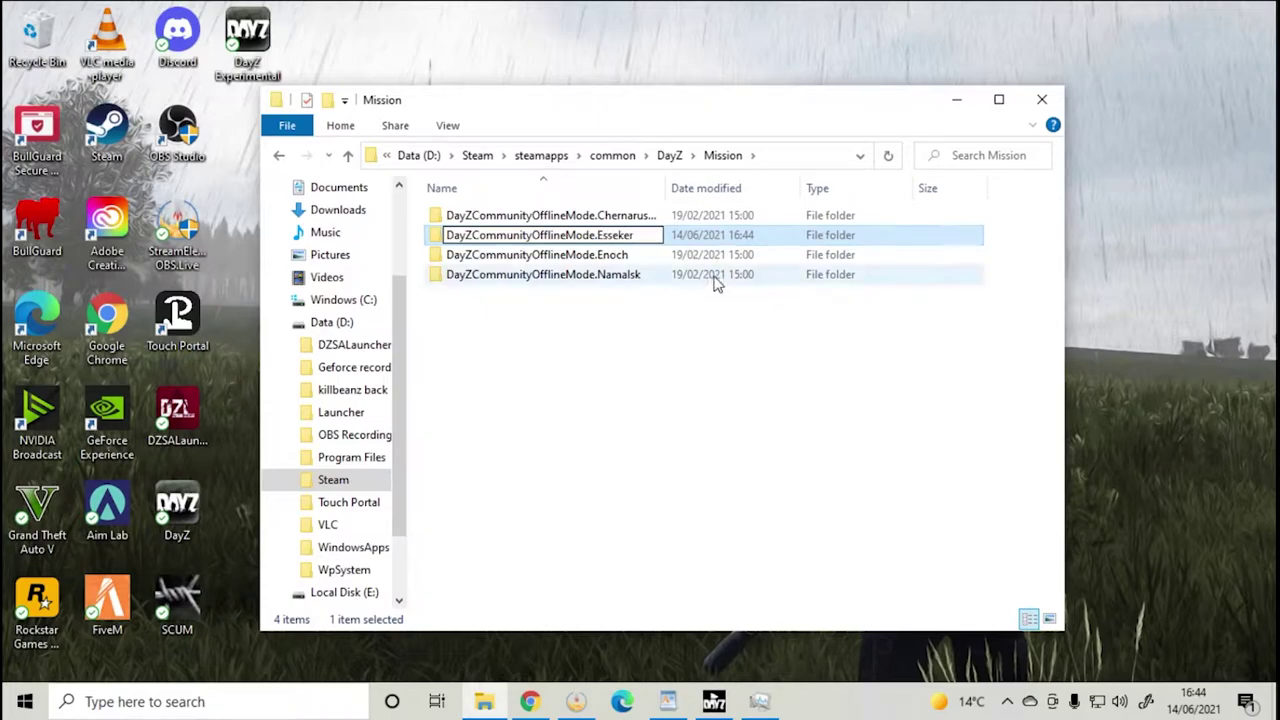
pyautogui.click(558, 412)
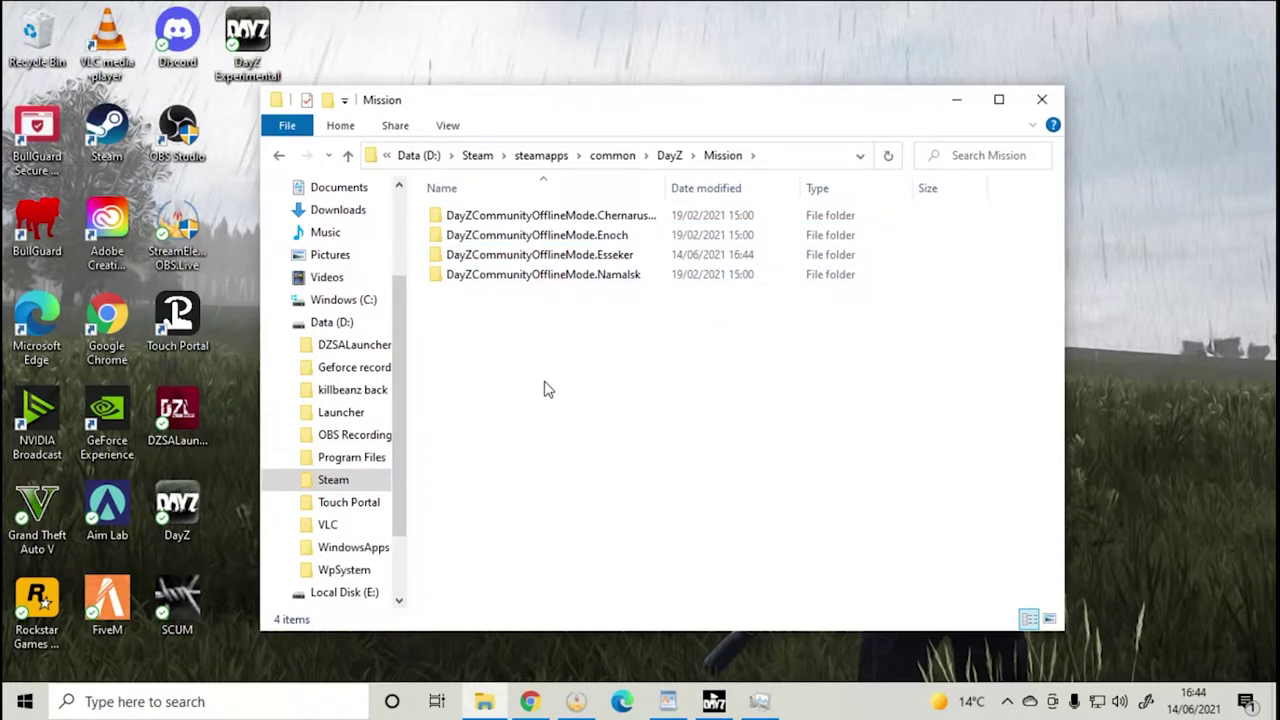
# - Open the DayZCommunityOfflineMode batch file in the Esseker folder in Notepad for editing
pyautogui.doubleClick(612, 254)
pyautogui.click(567, 459)
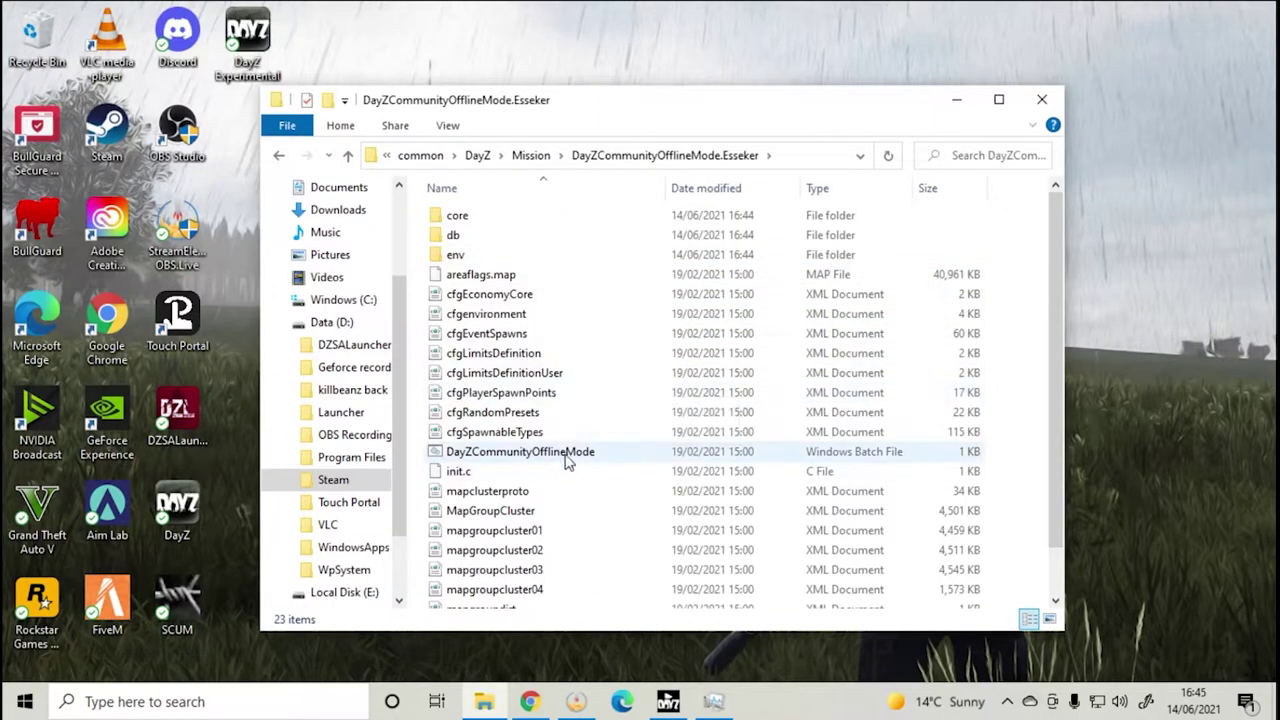
pyautogui.rightClick(592, 457)
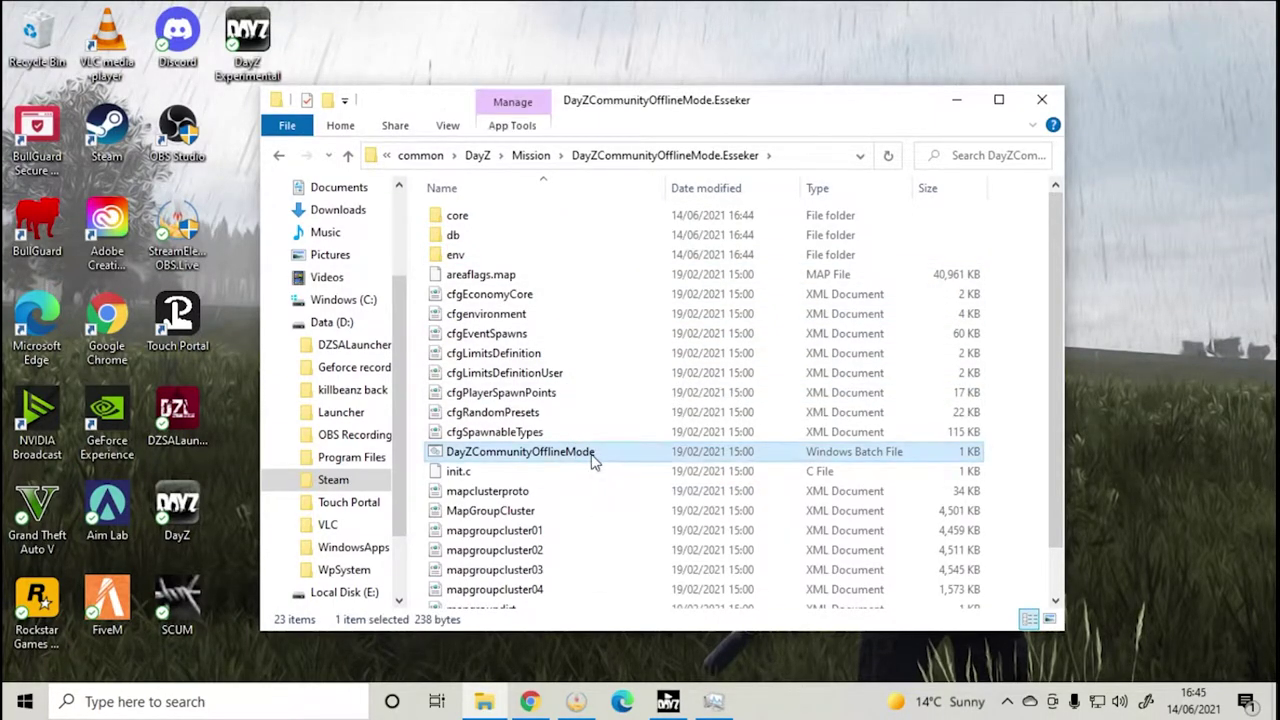
pyautogui.click(373, 103)
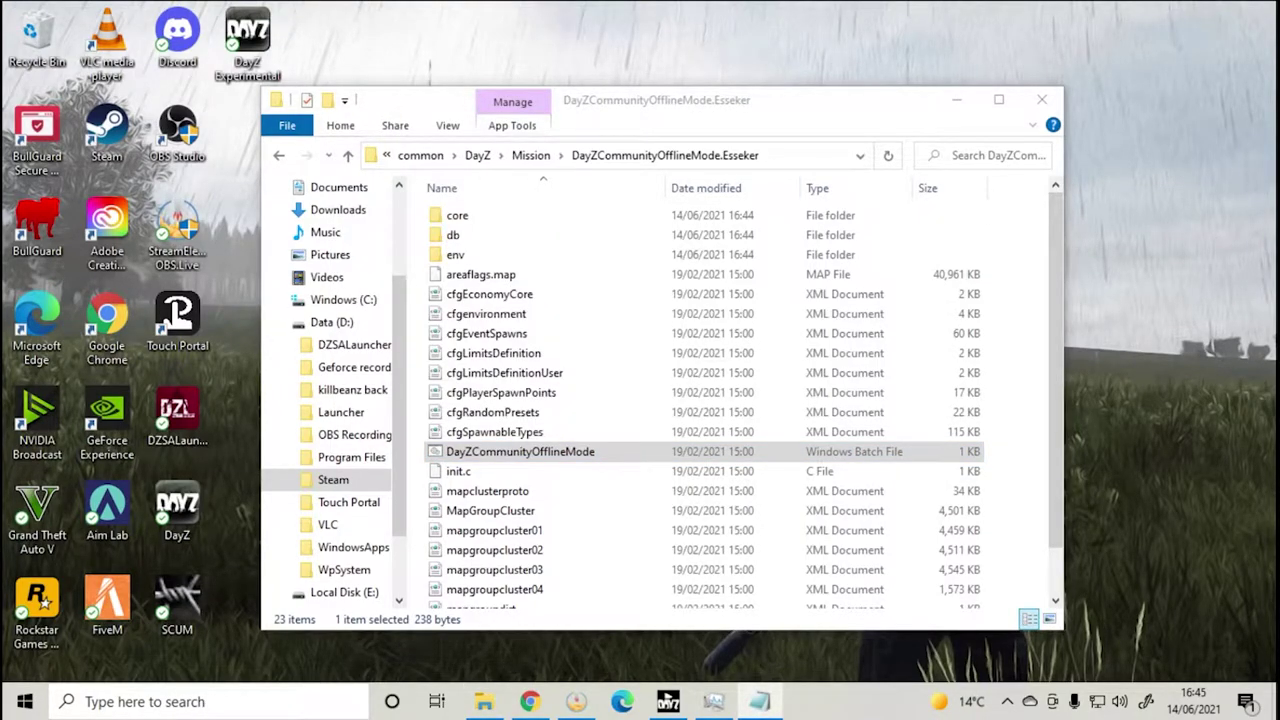
pyautogui.moveTo(1183, 100); pyautogui.dragTo(663, 31)
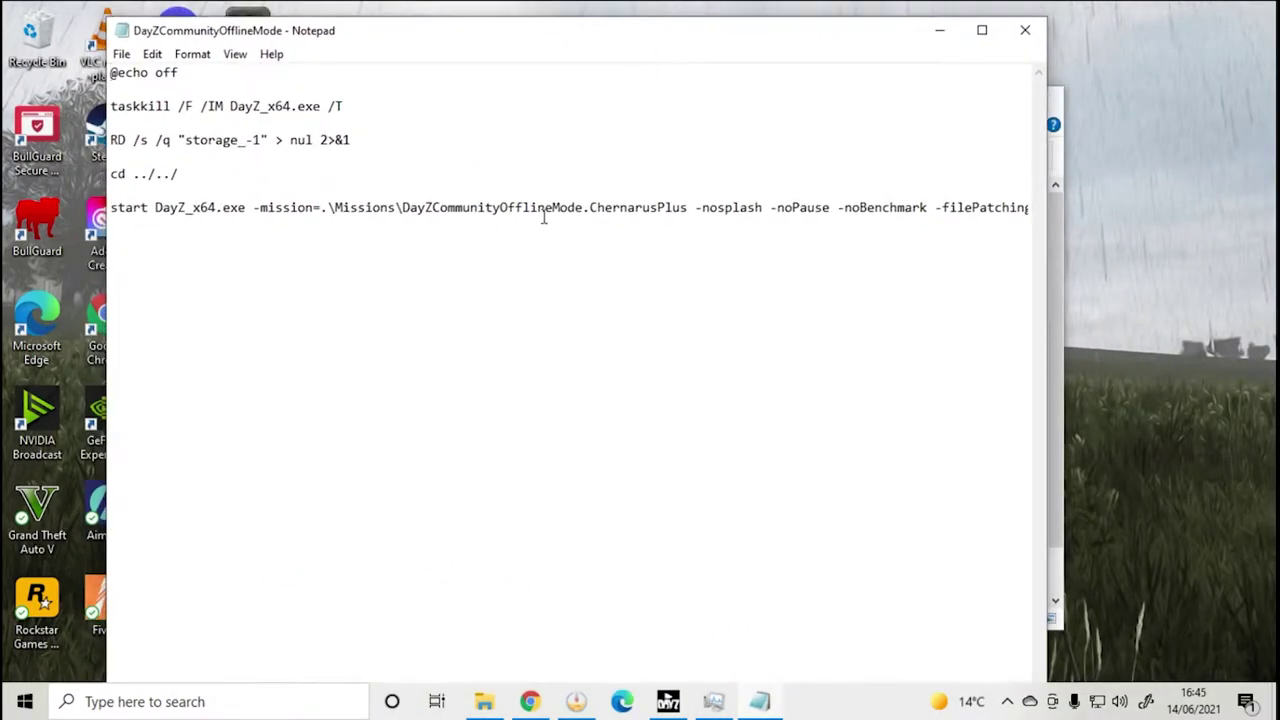
pyautogui.moveTo(591, 208); pyautogui.dragTo(679, 208)
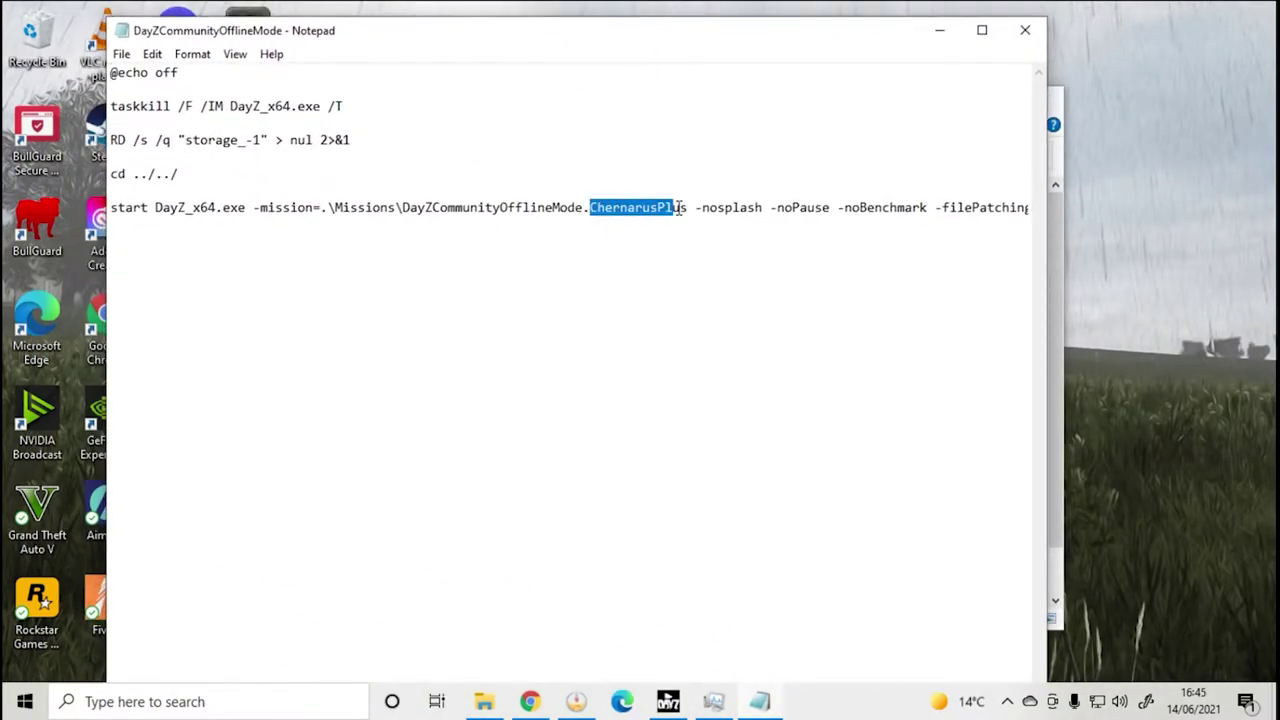
pyautogui.press('BackSpace')
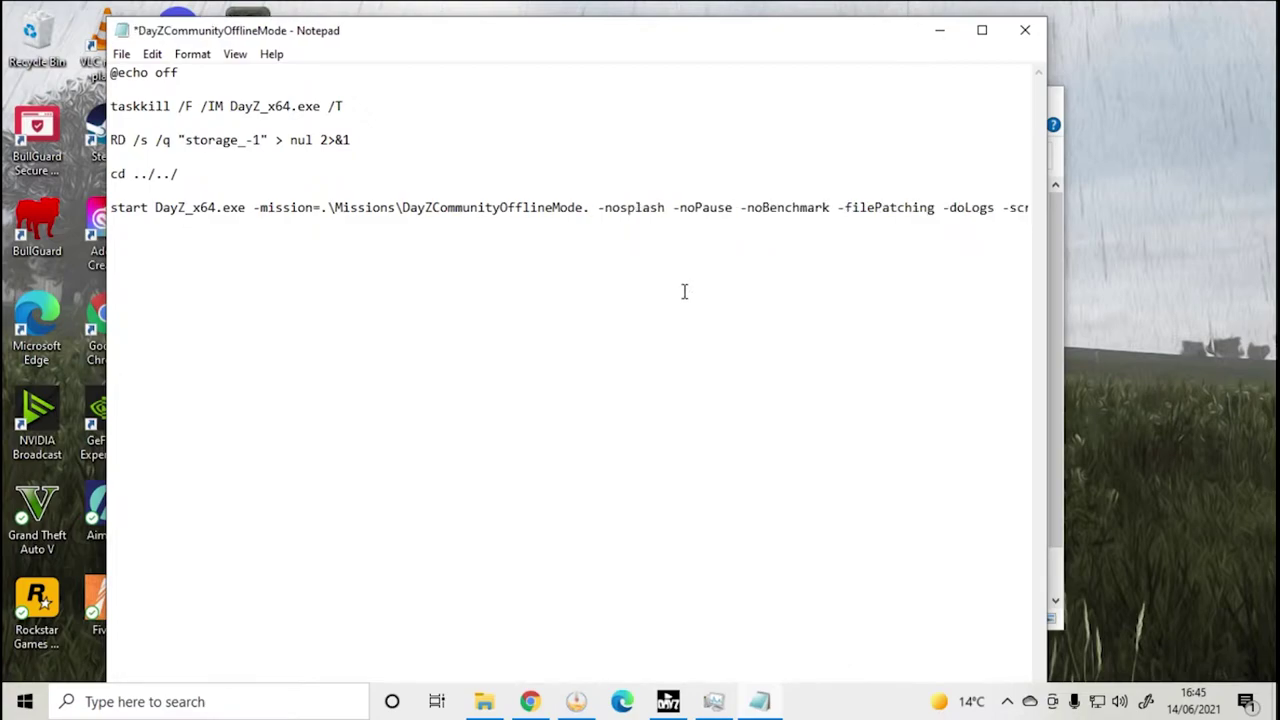
pyautogui.write('Esseker')
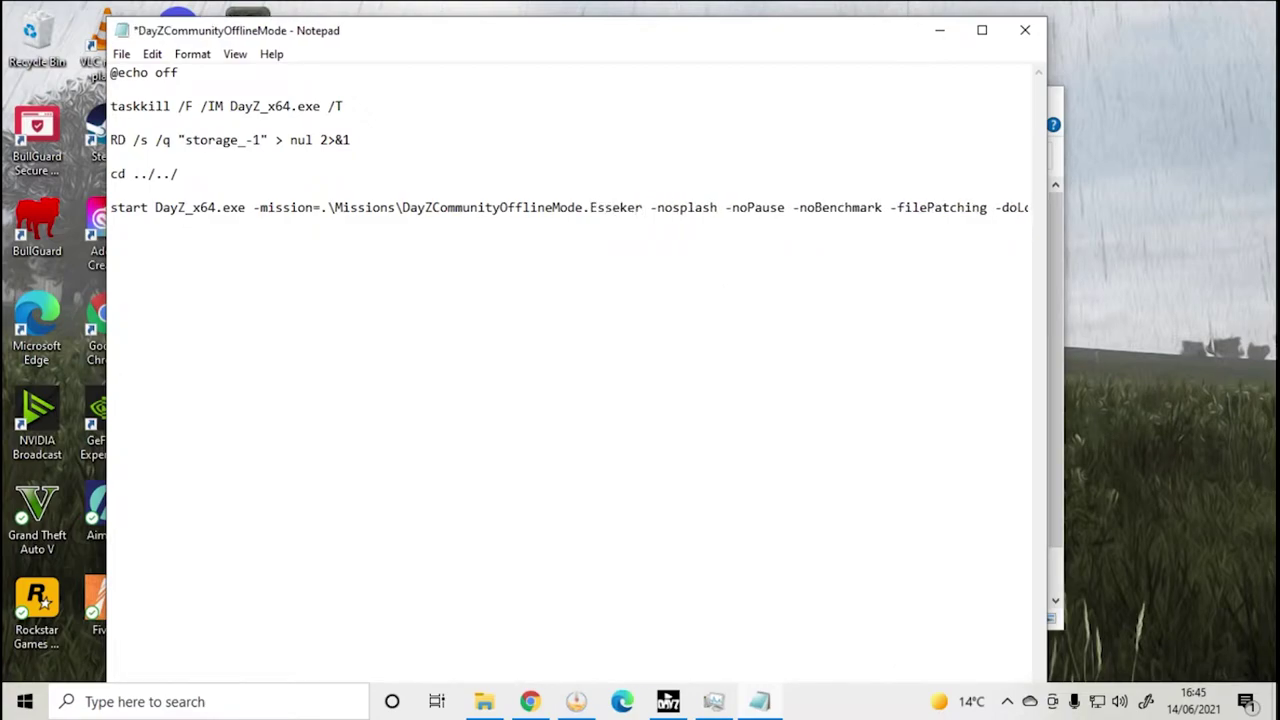
pyautogui.write(' -mod')
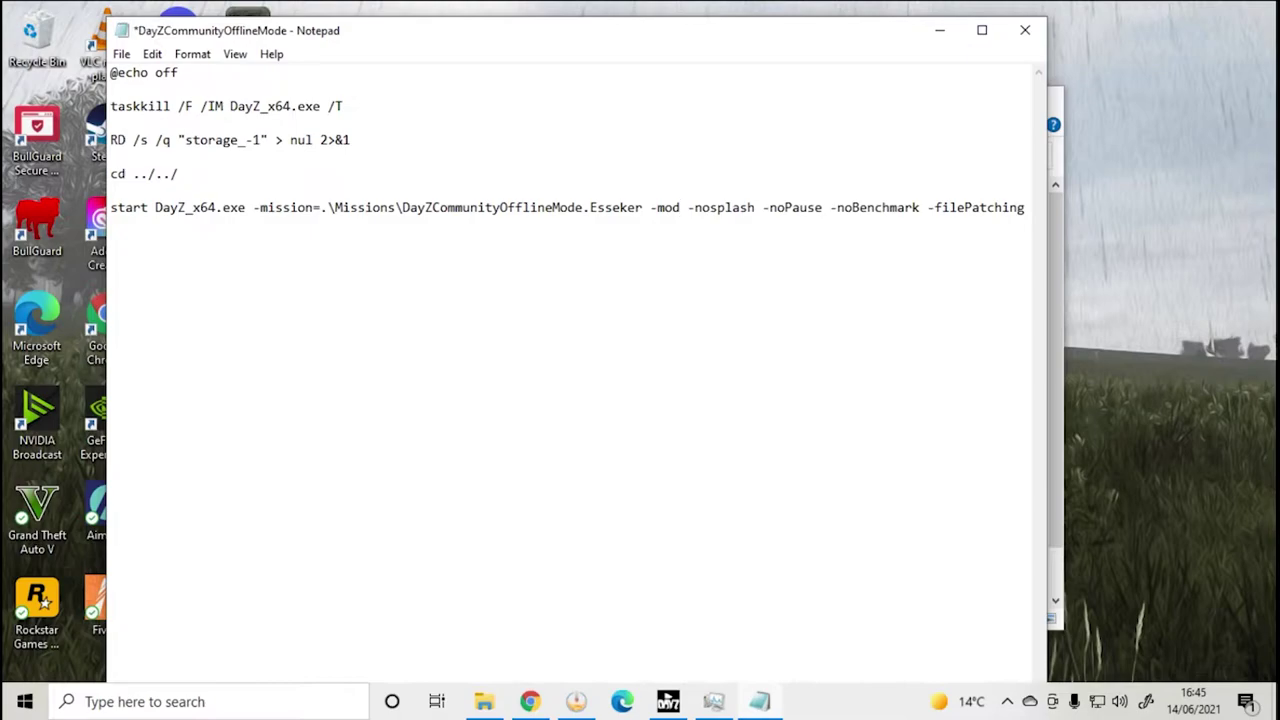
pyautogui.write('=')
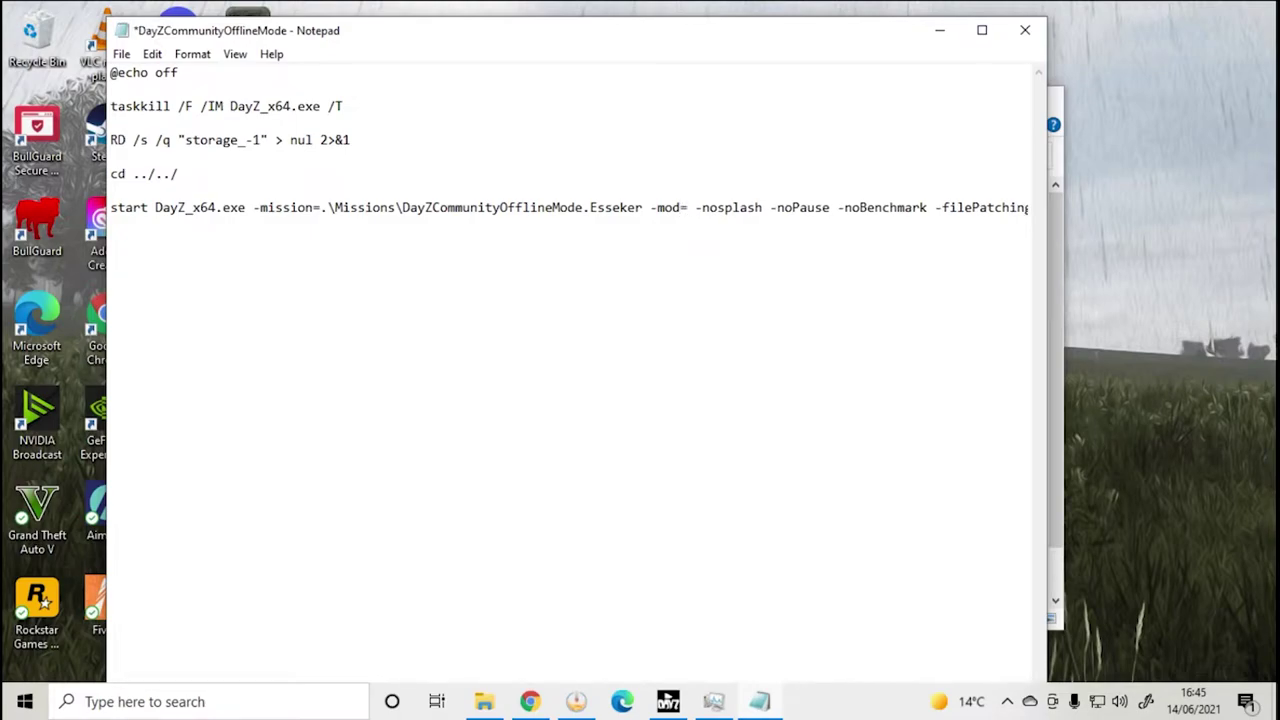
pyautogui.write('@Essek')
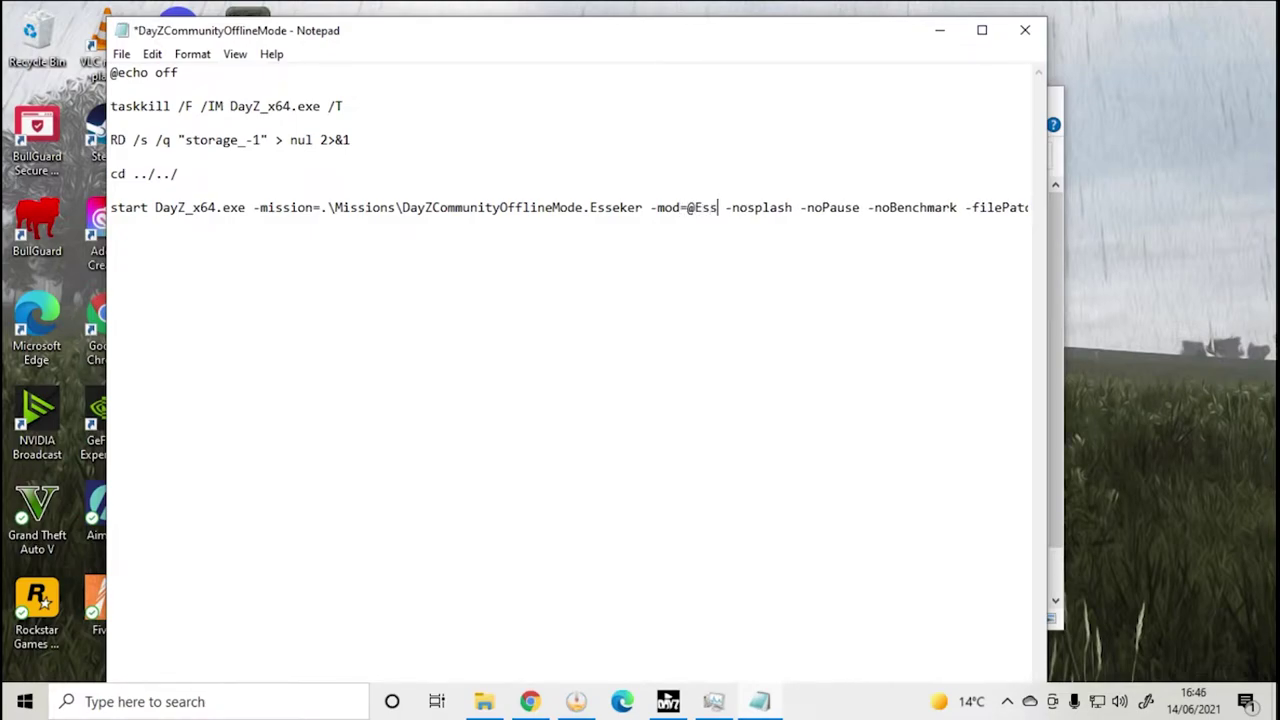
pyautogui.write('er;')
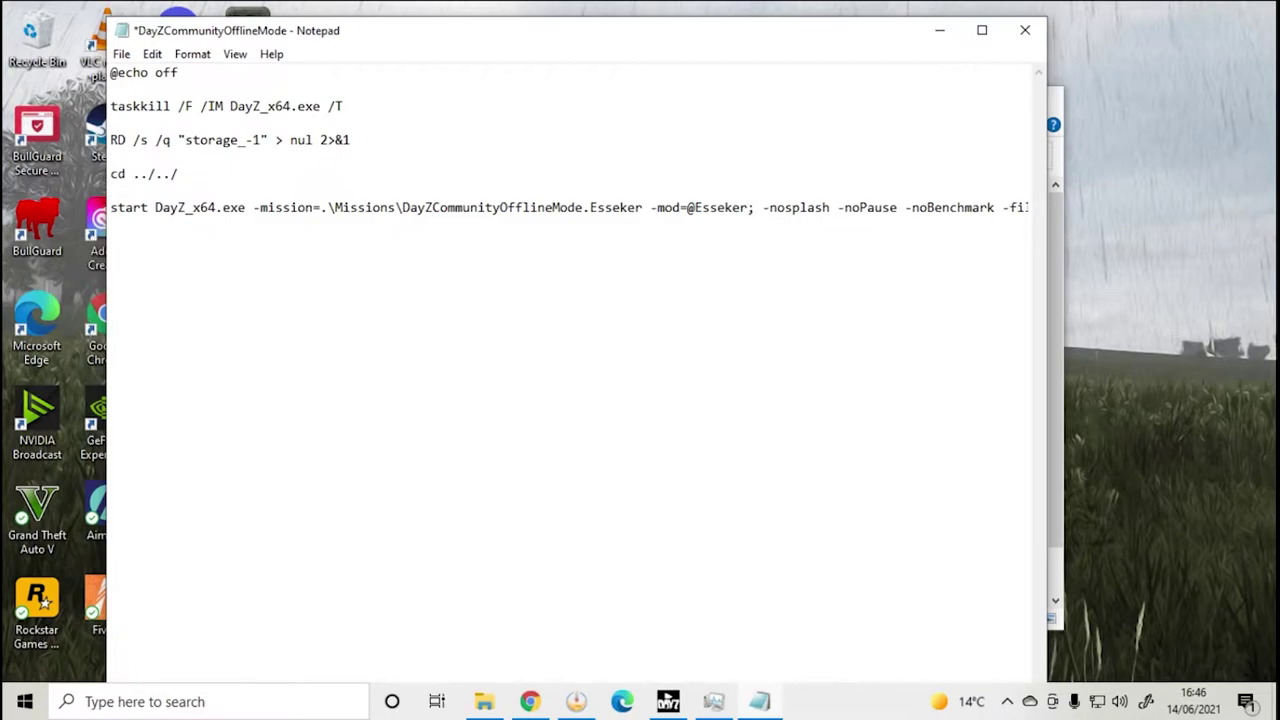
# - Save and close the edited batch file
pyautogui.click(121, 54)
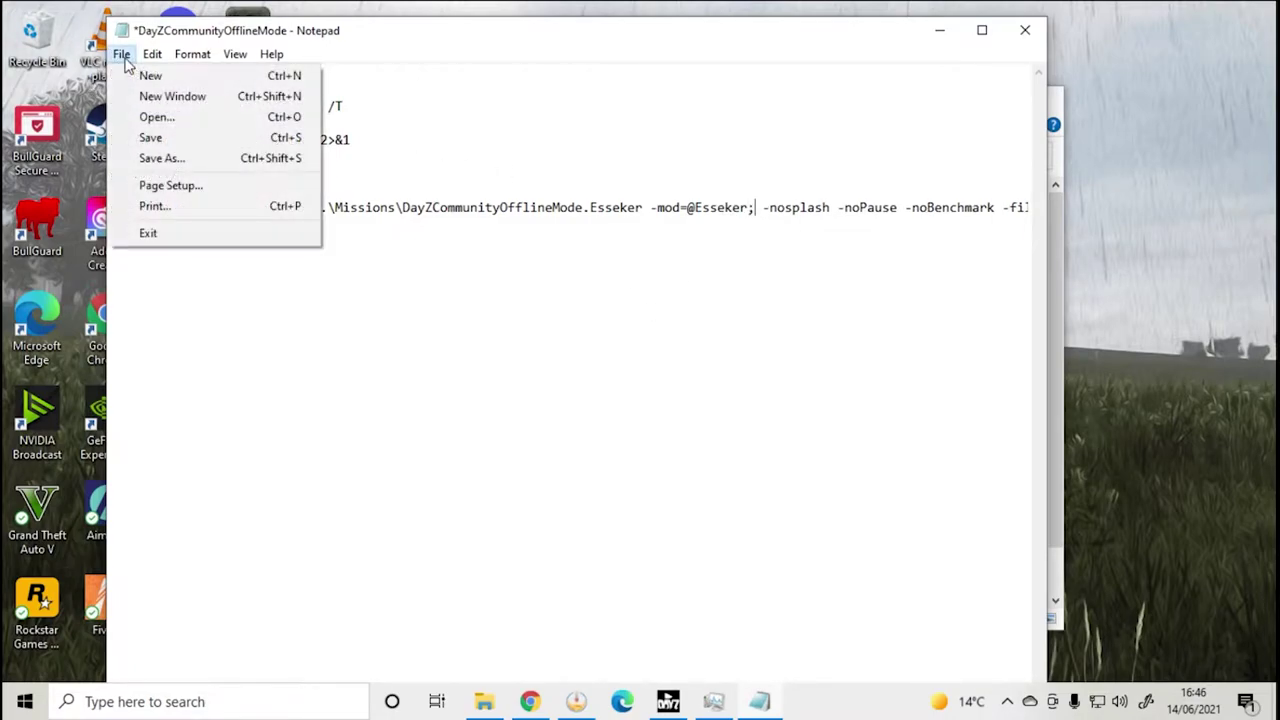
pyautogui.click(158, 137)
pyautogui.click(1025, 30)
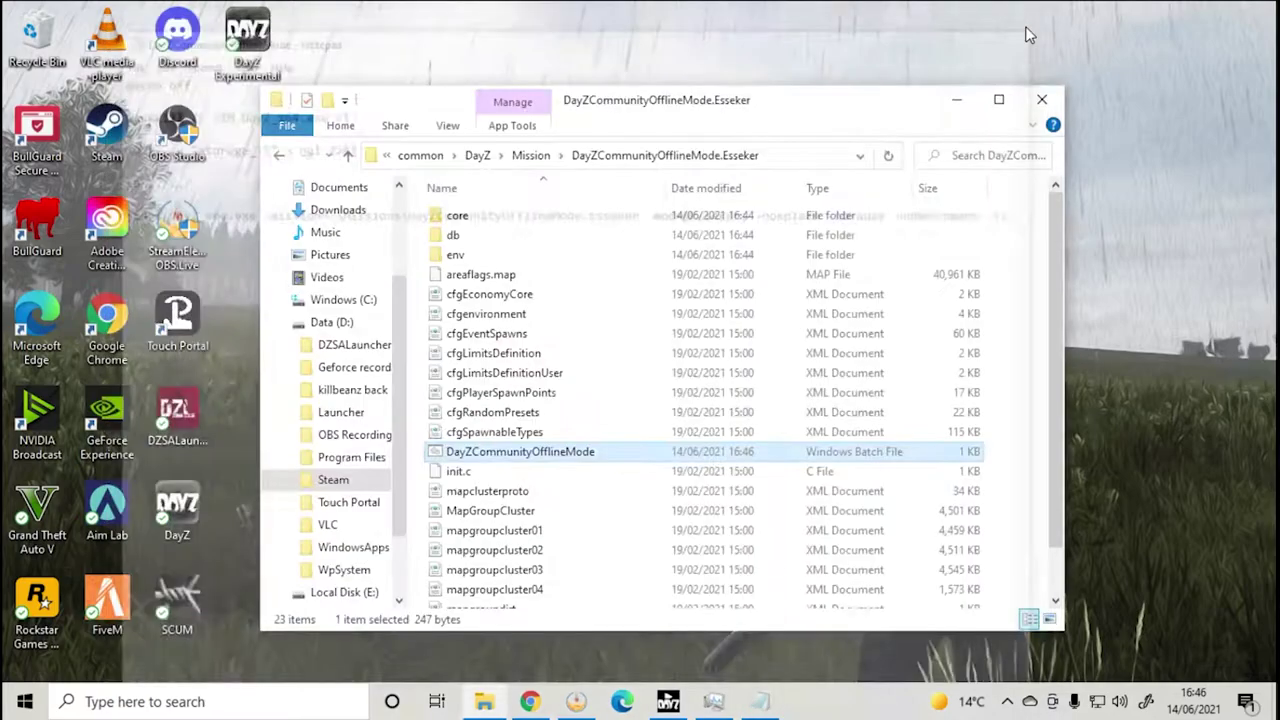
pyautogui.click(465, 472)
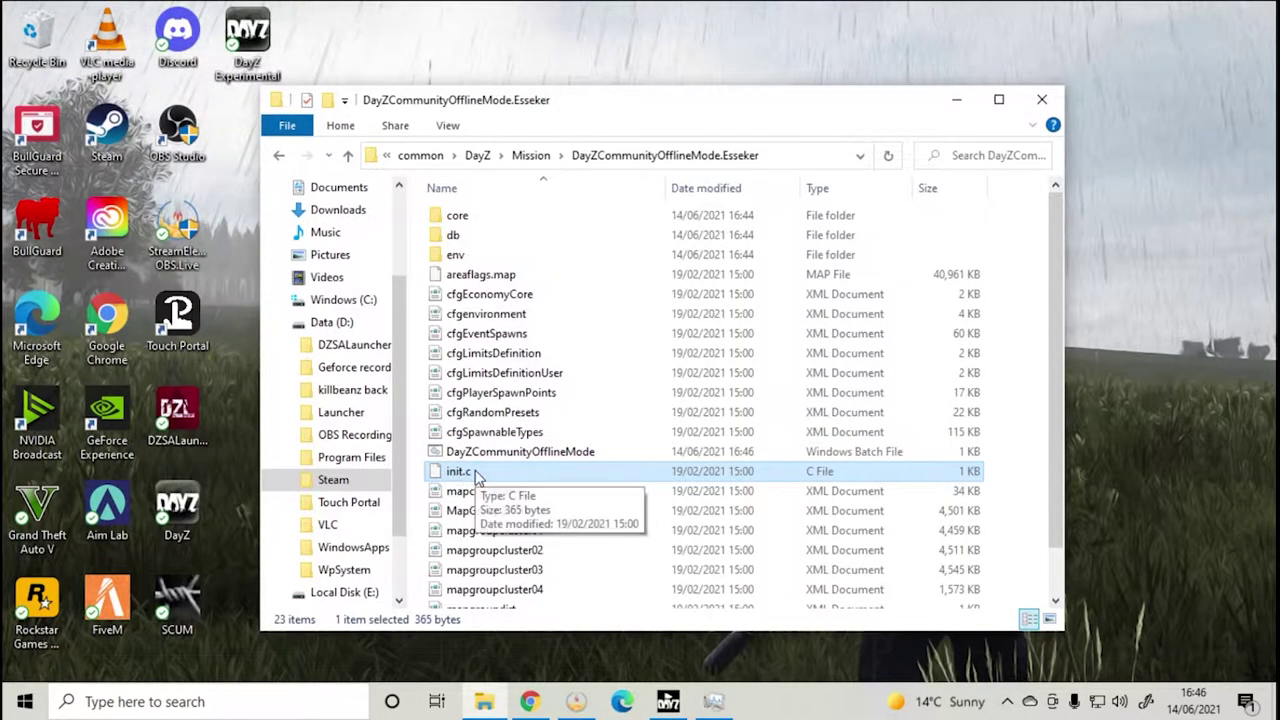
# - Open init.c in Notepad and change ChernarusPlus to Esseker in the #include path
pyautogui.rightClick(488, 474)
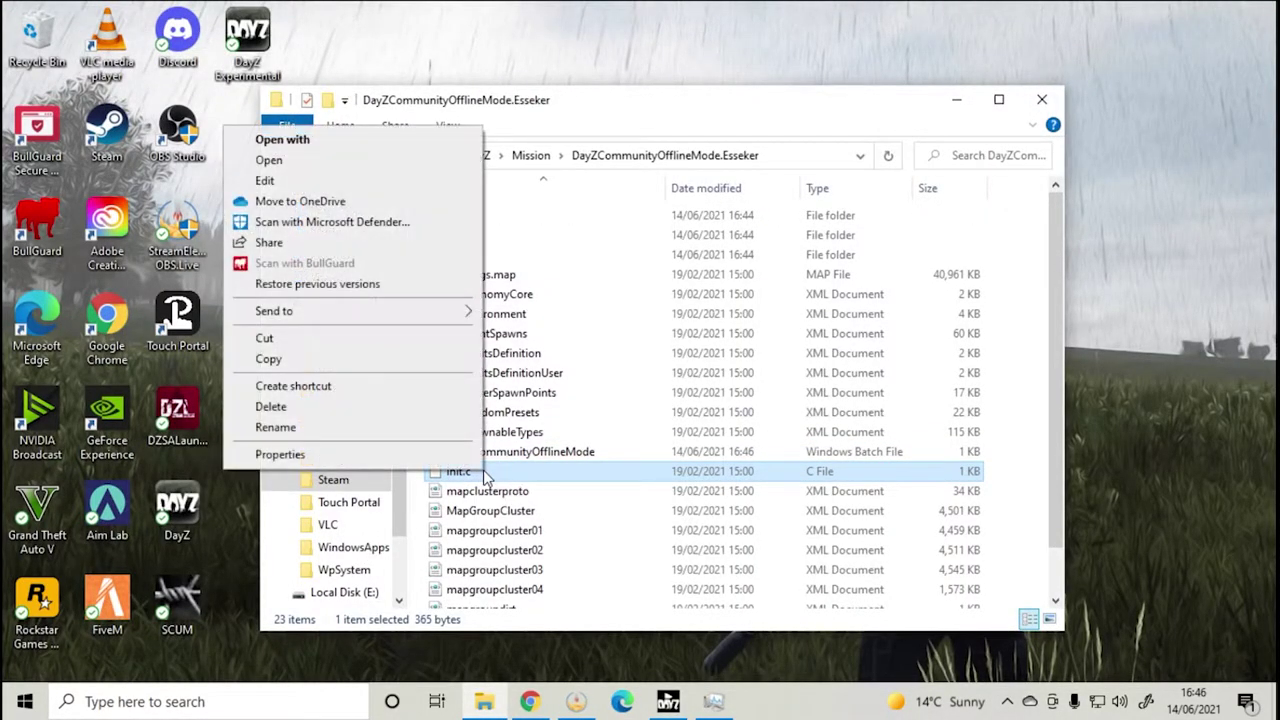
pyautogui.click(265, 181)
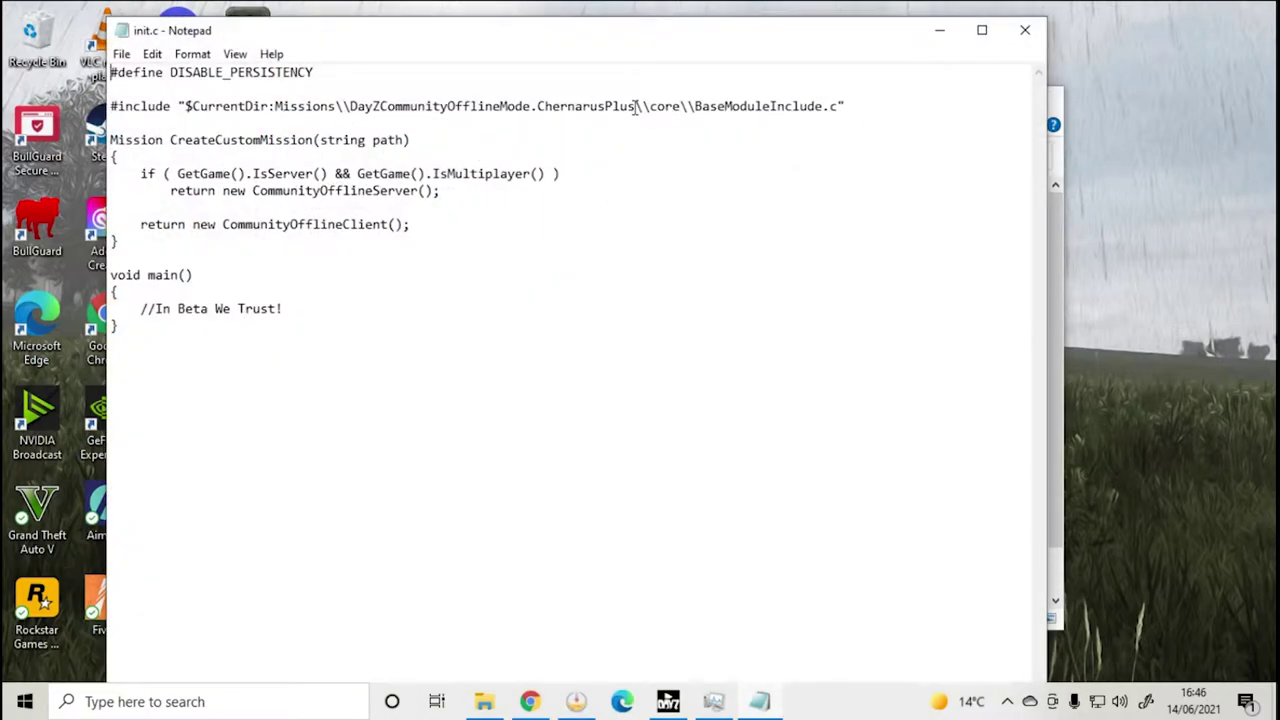
pyautogui.press('BackSpace')
pyautogui.press('BackSpace')
pyautogui.press('BackSpace')
pyautogui.press('BackSpace')
pyautogui.press('BackSpace')
pyautogui.press('BackSpace')
pyautogui.press('BackSpace')
pyautogui.press('BackSpace')
pyautogui.press('BackSpace')
pyautogui.press('BackSpace')
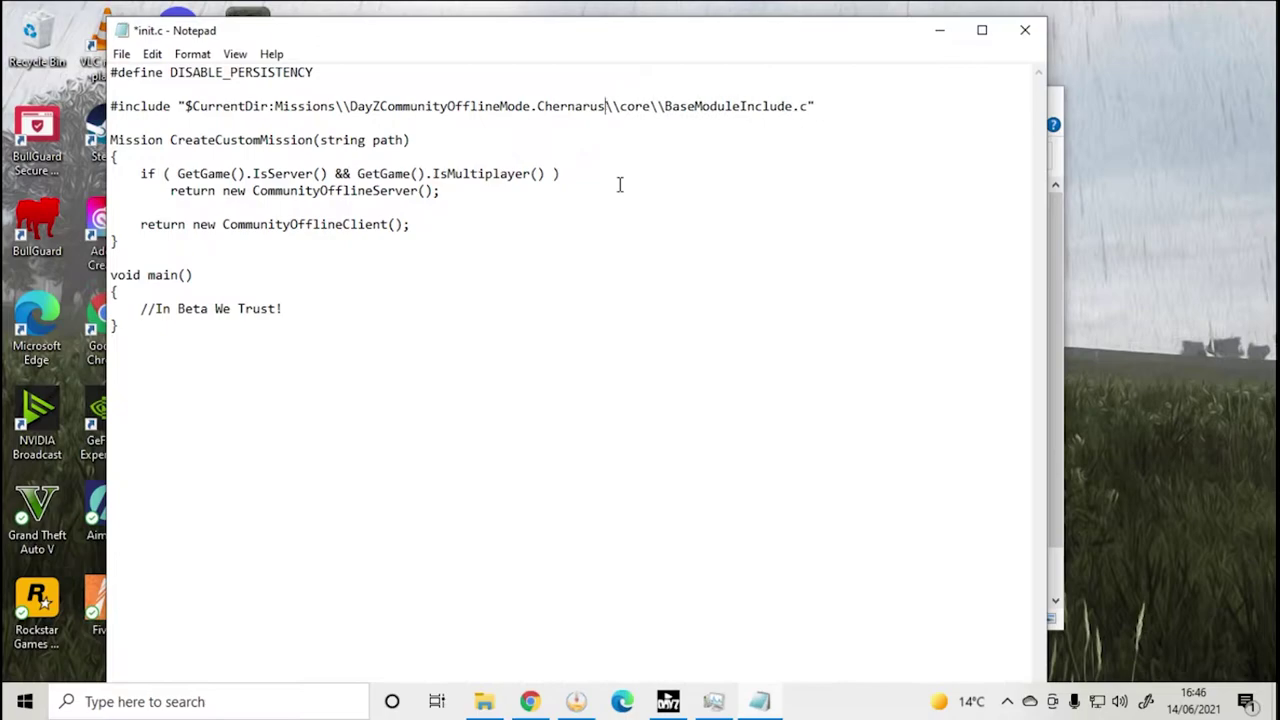
pyautogui.press('BackSpace')
pyautogui.press('BackSpace')
pyautogui.press('BackSpace')
pyautogui.write('Ess')
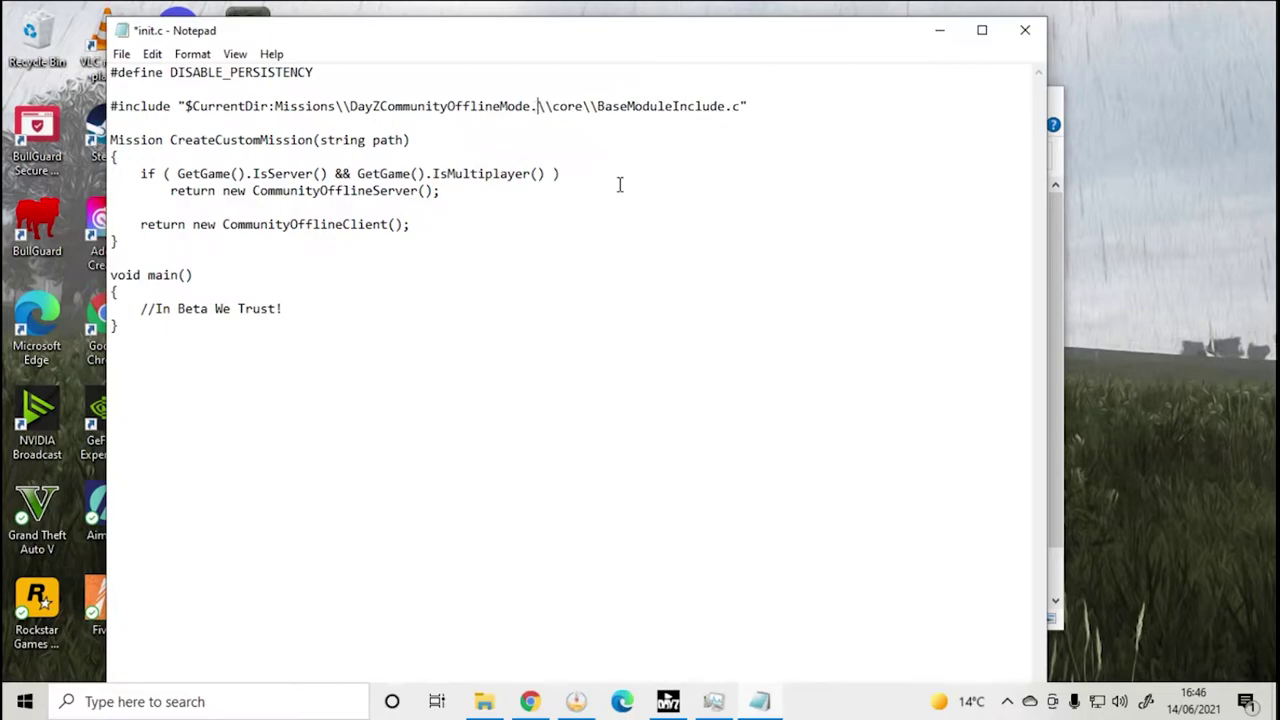
pyautogui.write('eker')
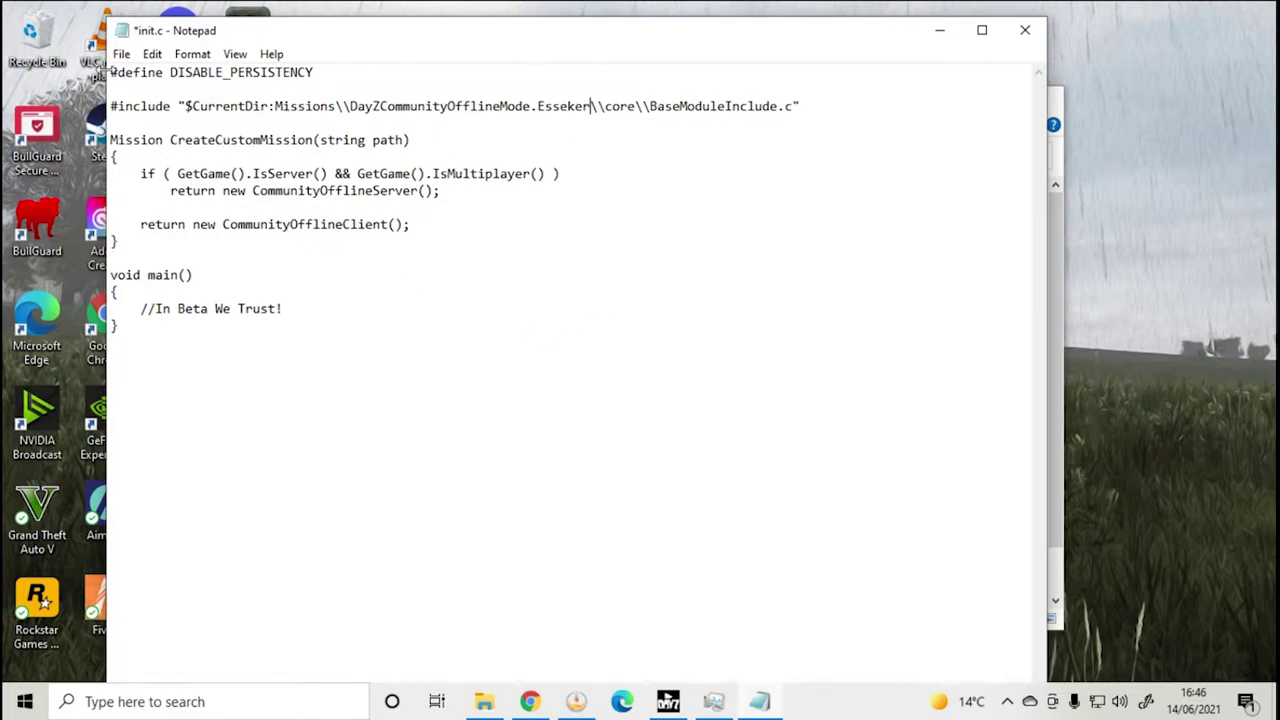
# - Save init.c and close Notepad
pyautogui.click(121, 54)
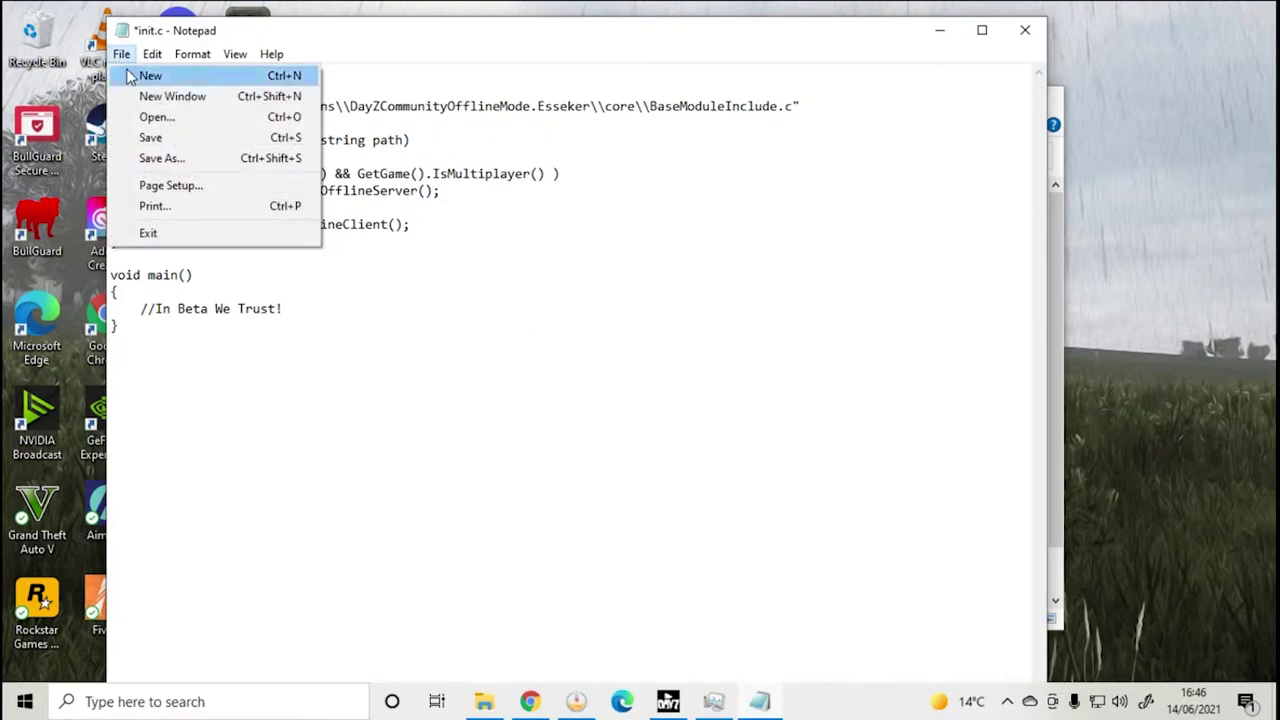
pyautogui.click(150, 138)
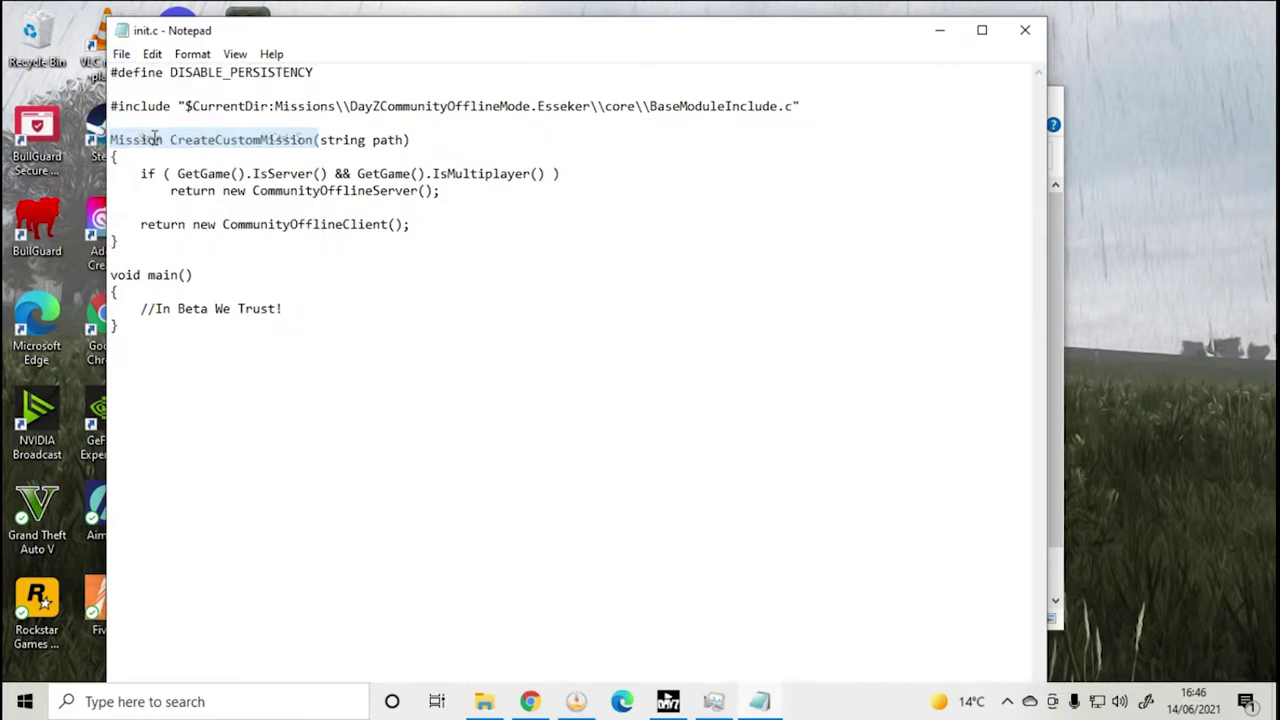
pyautogui.click(1025, 38)
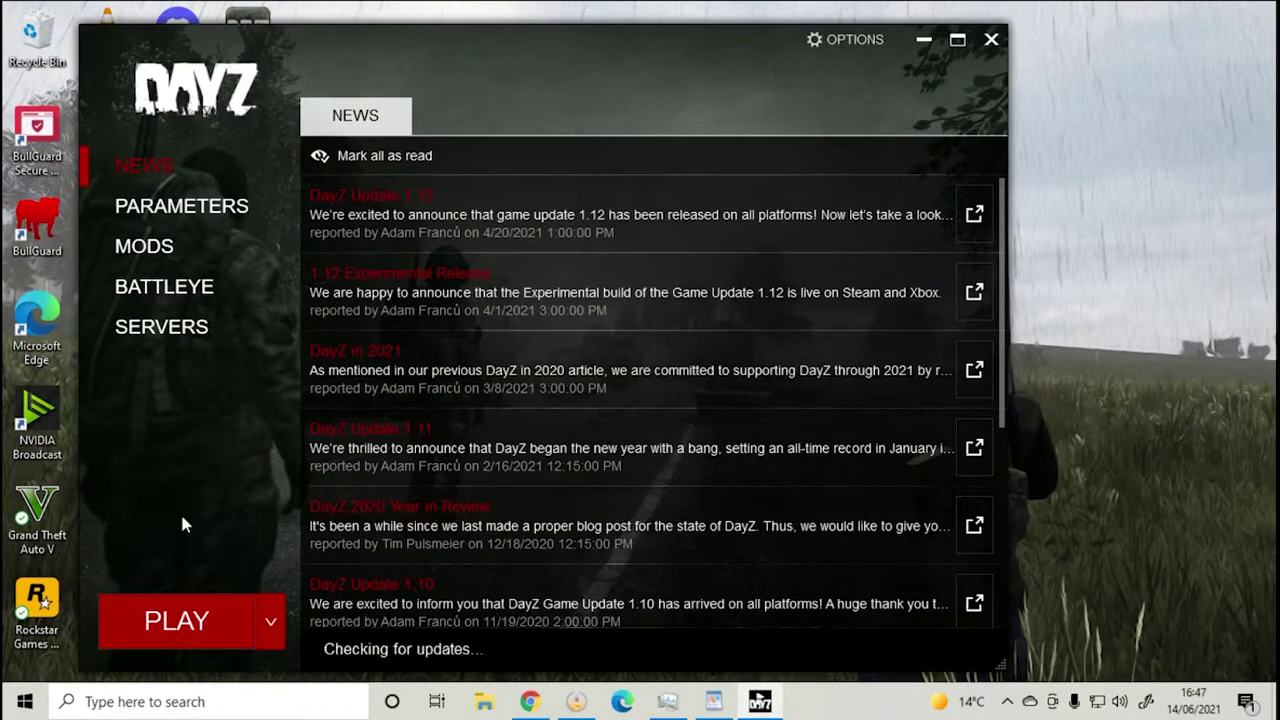
# - Show the launcher's All Parameters list and scroll down to the Mission parameter
pyautogui.click(166, 208)
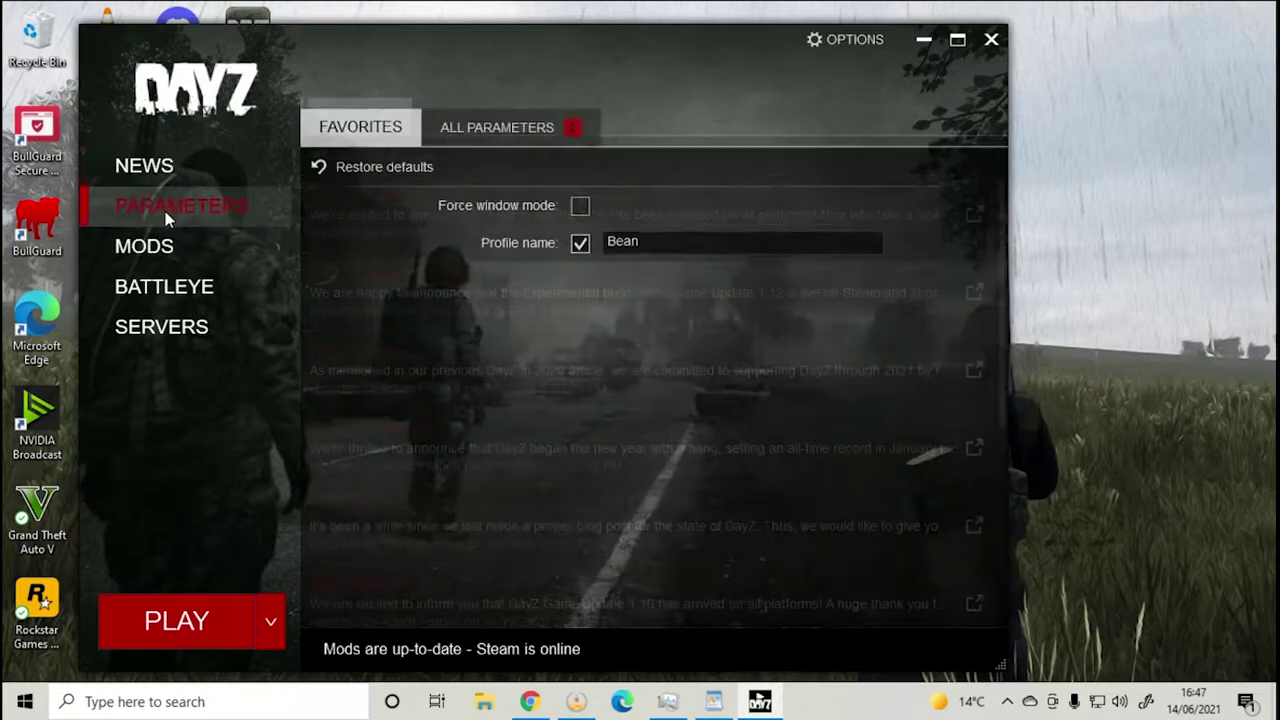
pyautogui.click(481, 117)
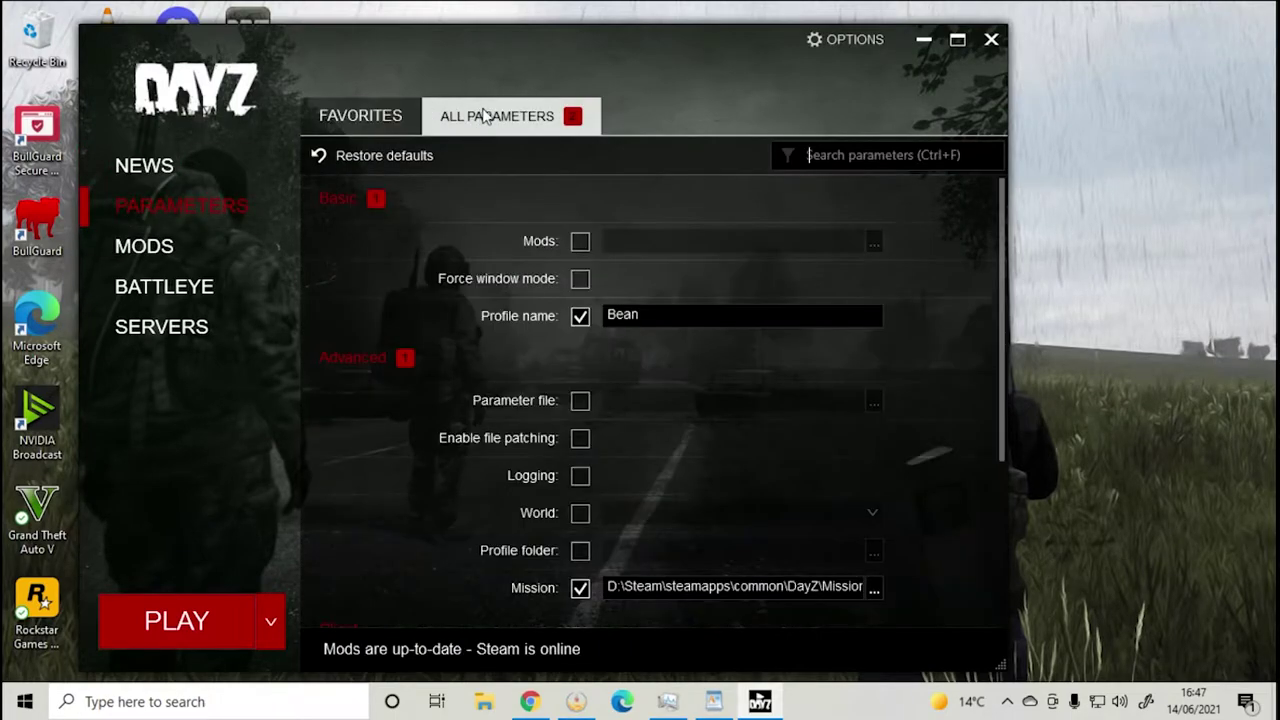
pyautogui.scroll(-1, 654, 460)
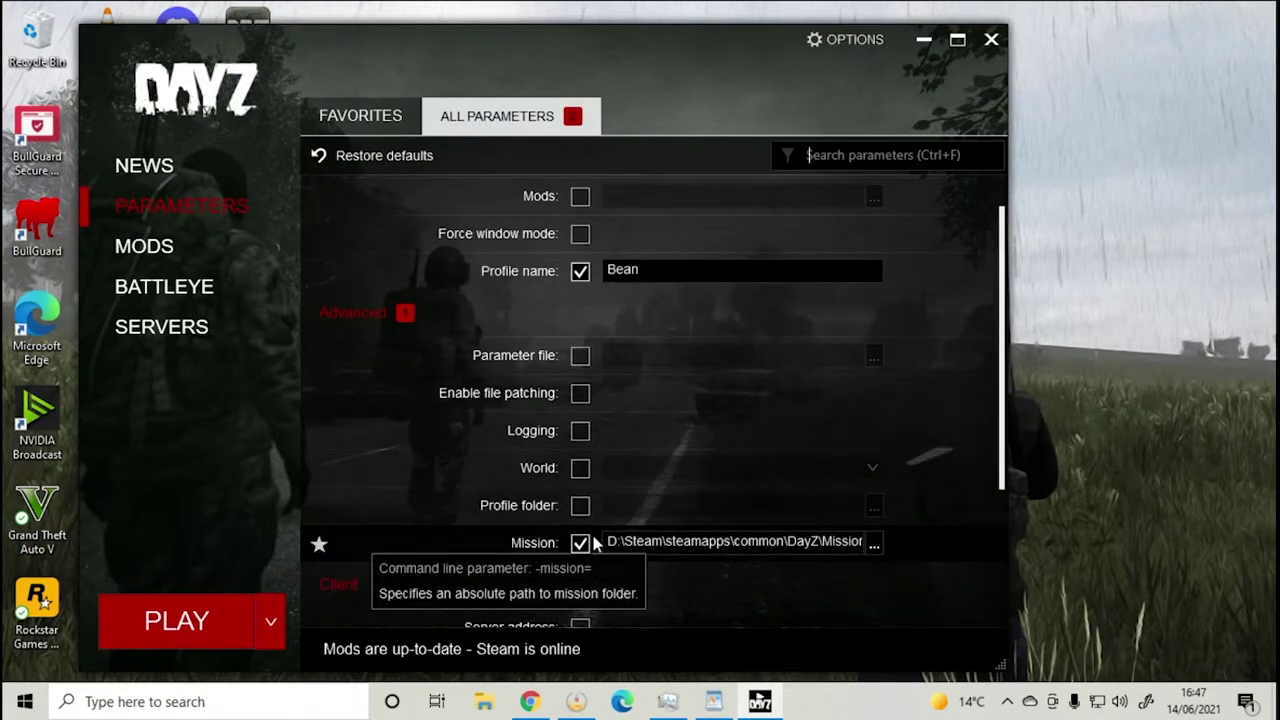
# - Pick D:\Steam\steamapps\common\DayZ\Mission\DayZCommunityOfflineMode.Esseker as the Mission folder
pyautogui.click(874, 543)
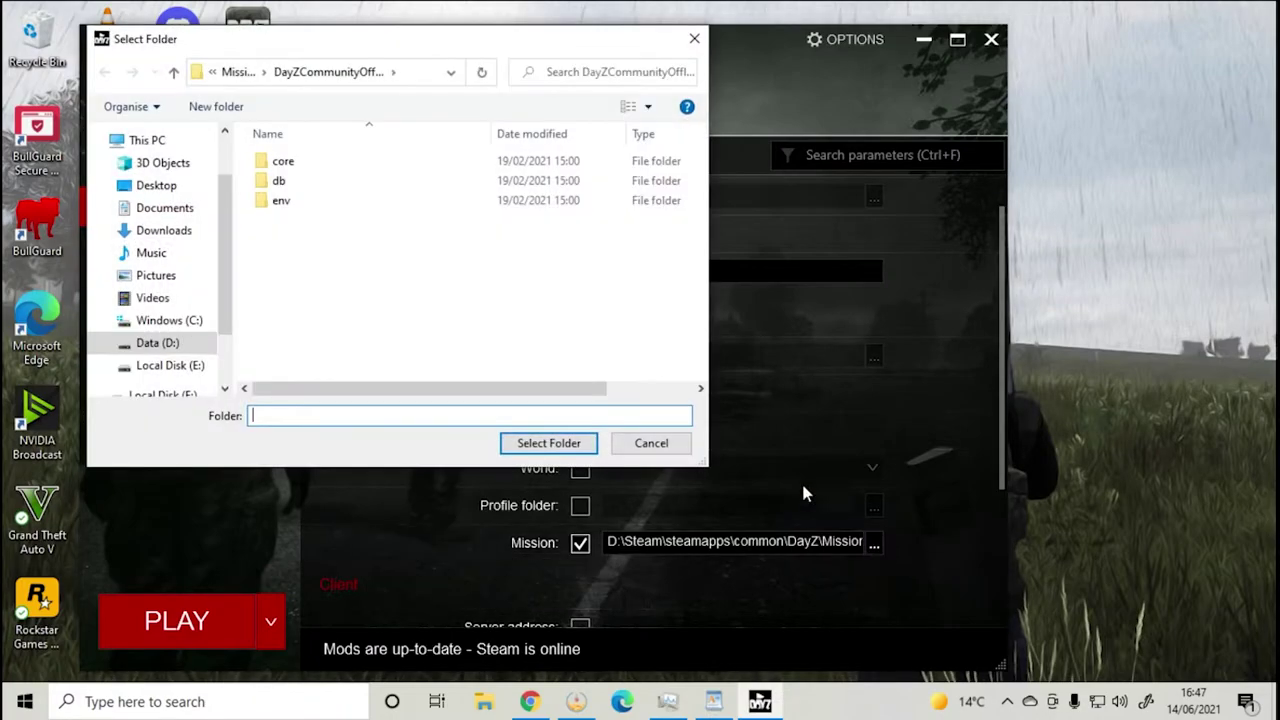
pyautogui.click(155, 345)
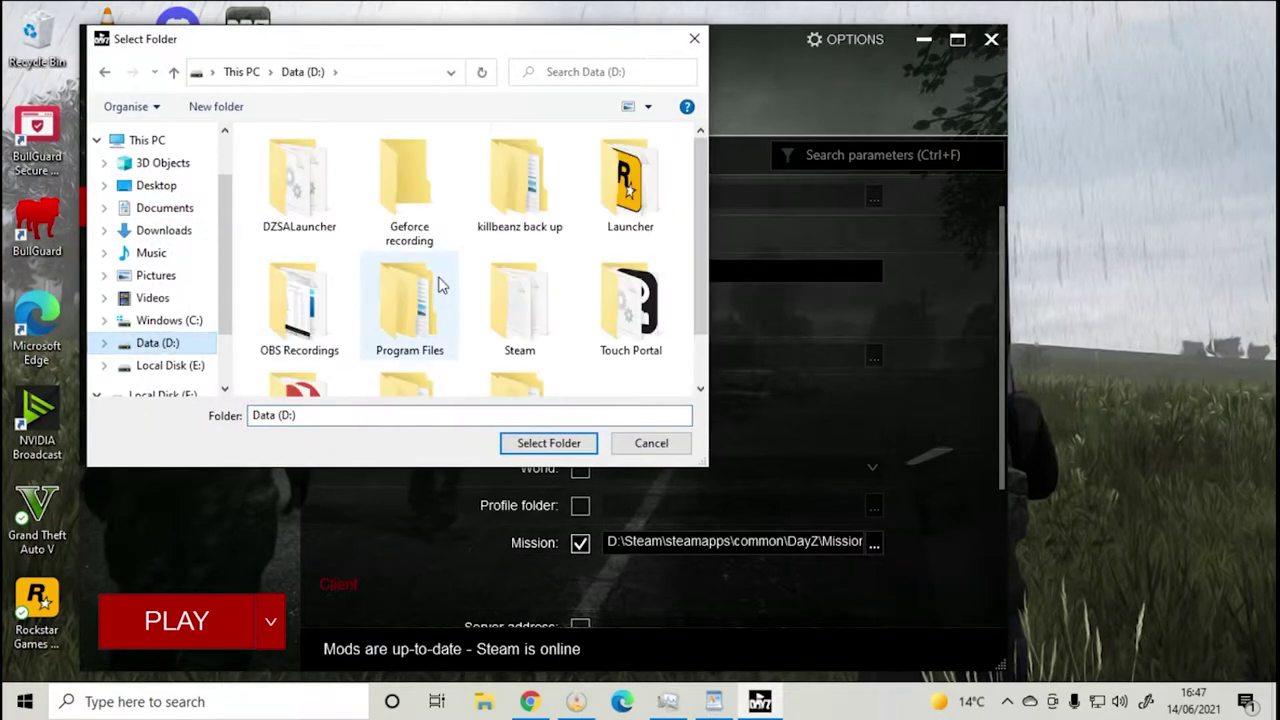
pyautogui.scroll(-1, 445, 388)
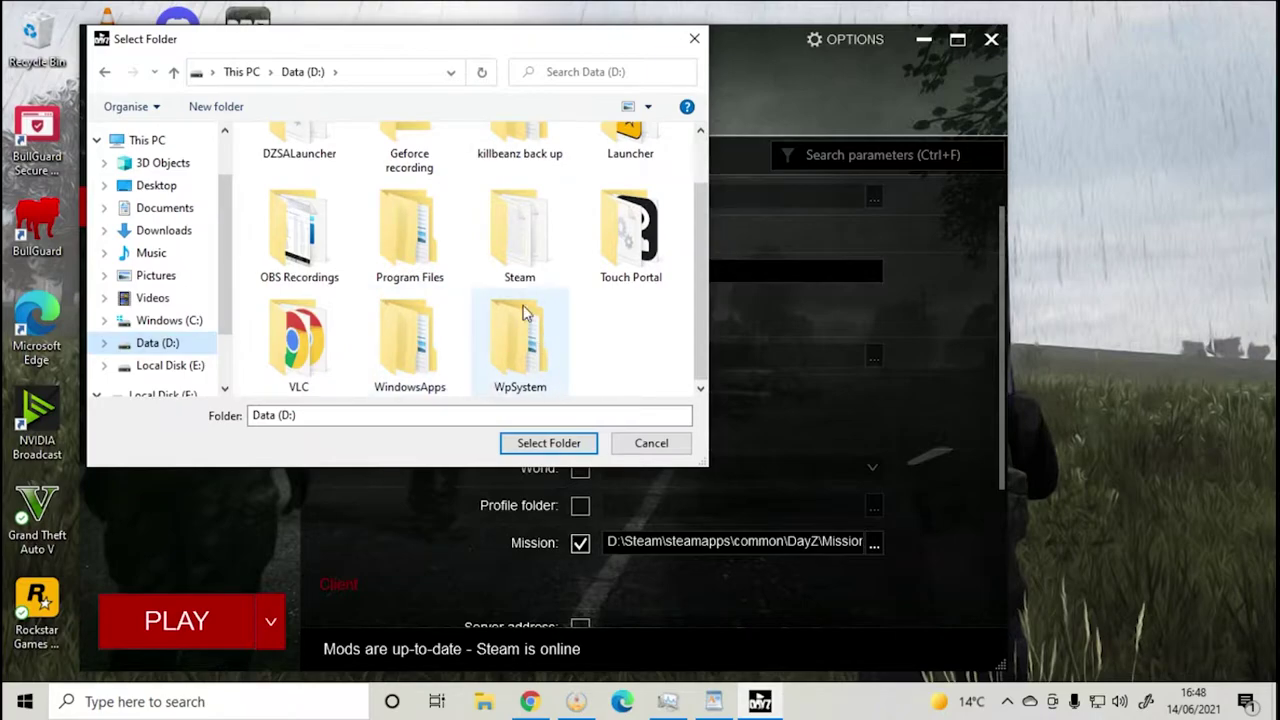
pyautogui.doubleClick(520, 235)
pyautogui.scroll(-2, 309, 197)
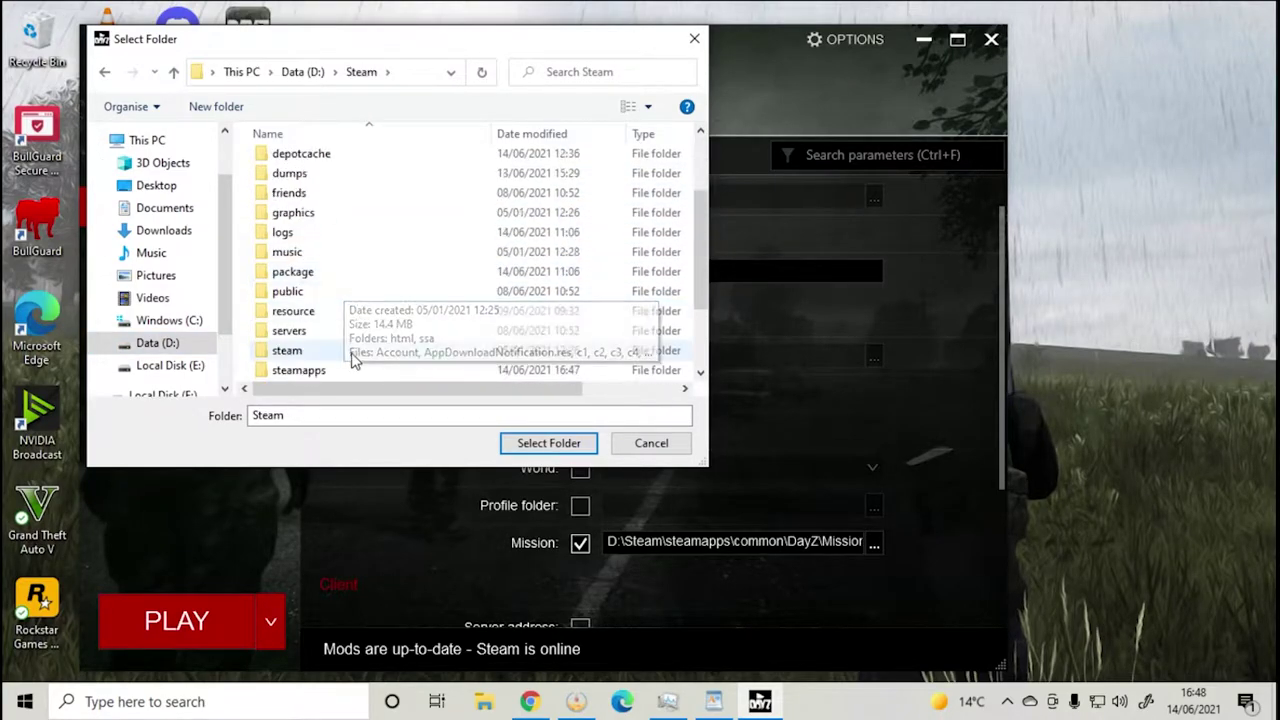
pyautogui.click(344, 374)
pyautogui.doubleClick(344, 374)
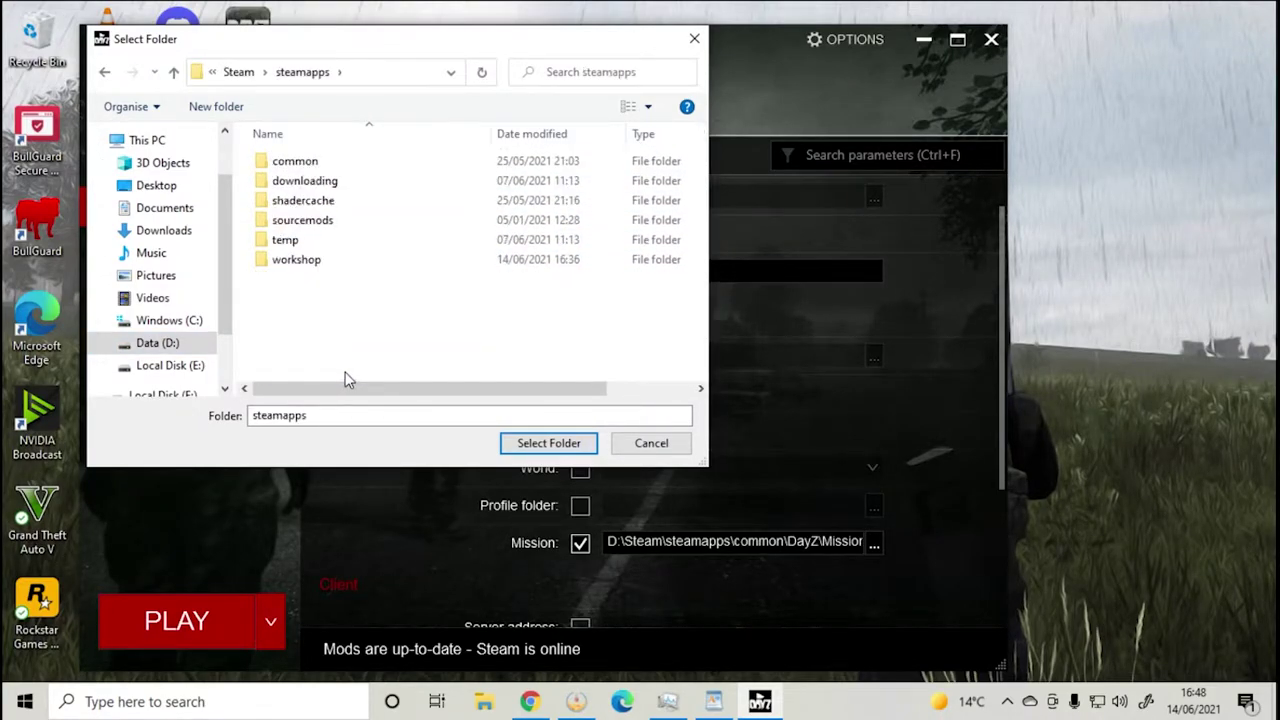
pyautogui.doubleClick(300, 168)
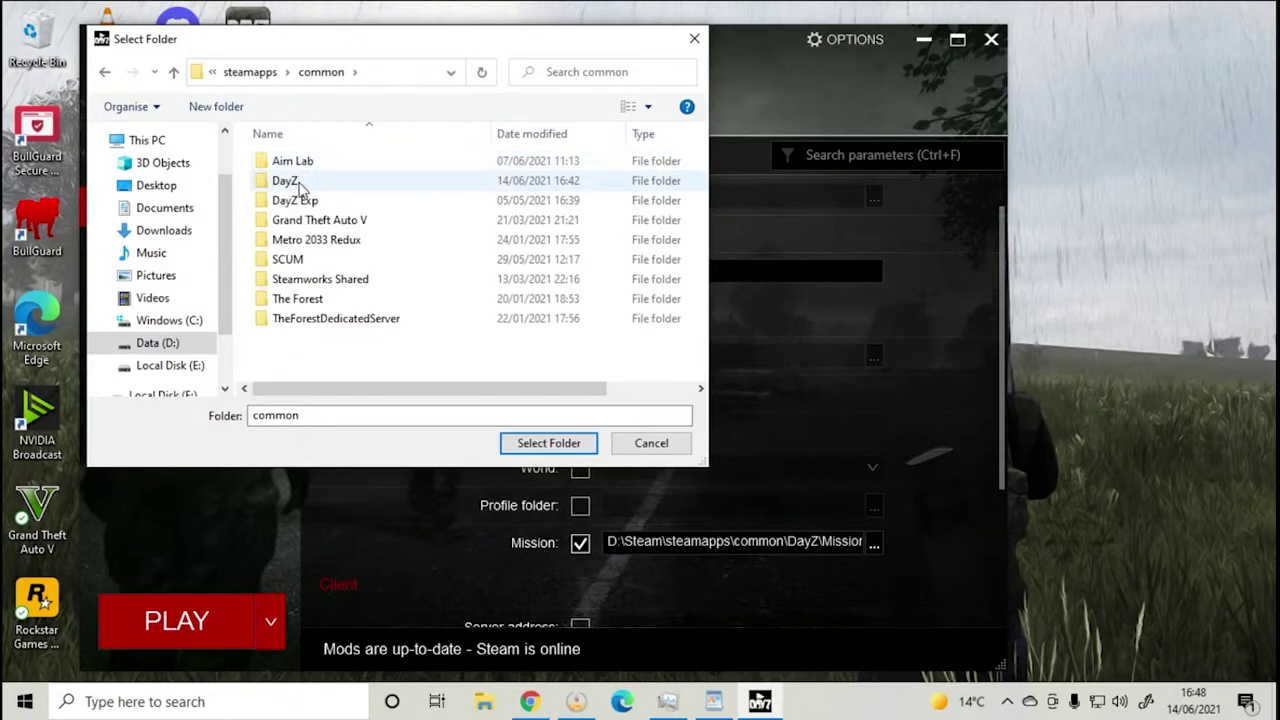
pyautogui.doubleClick(290, 183)
pyautogui.doubleClick(314, 339)
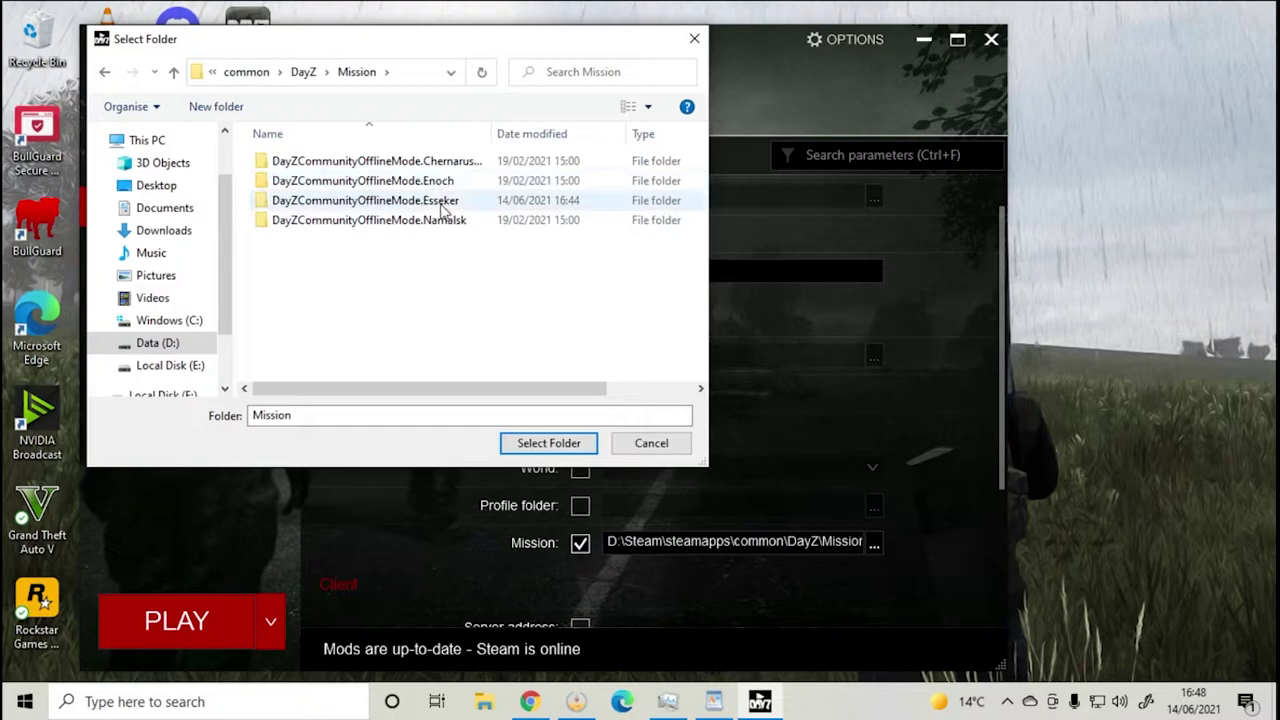
pyautogui.click(443, 203)
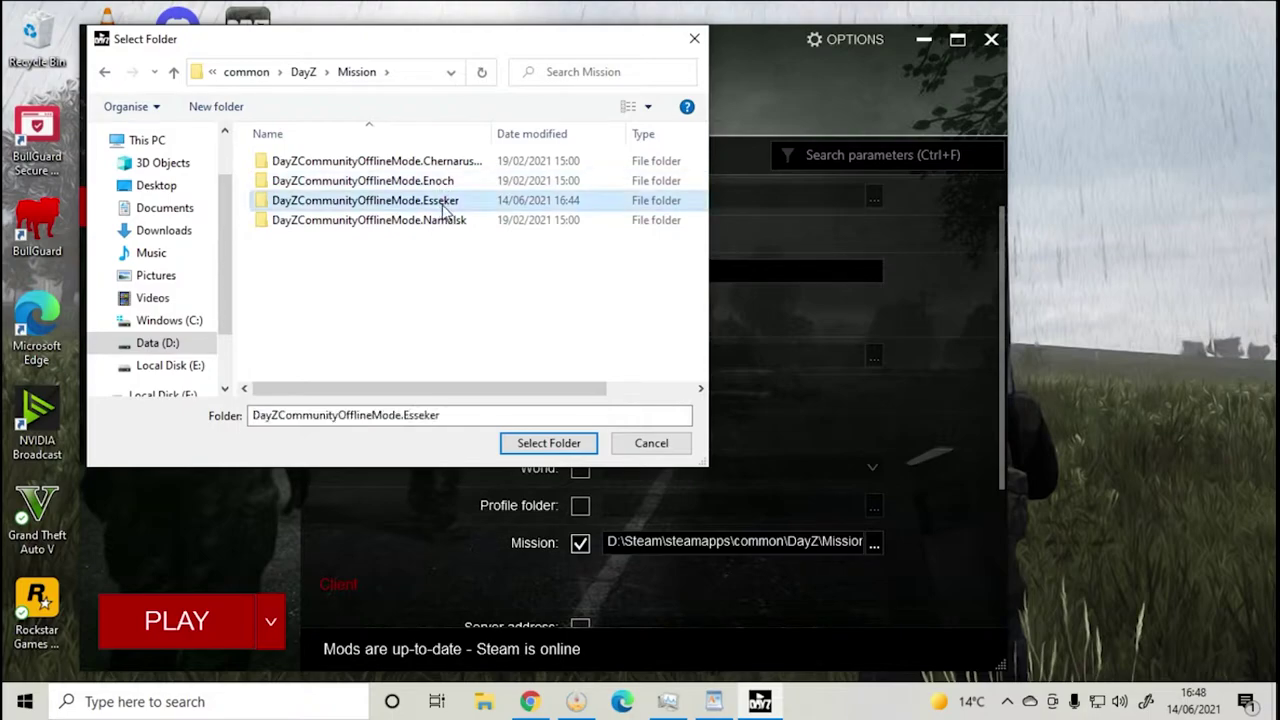
pyautogui.click(528, 447)
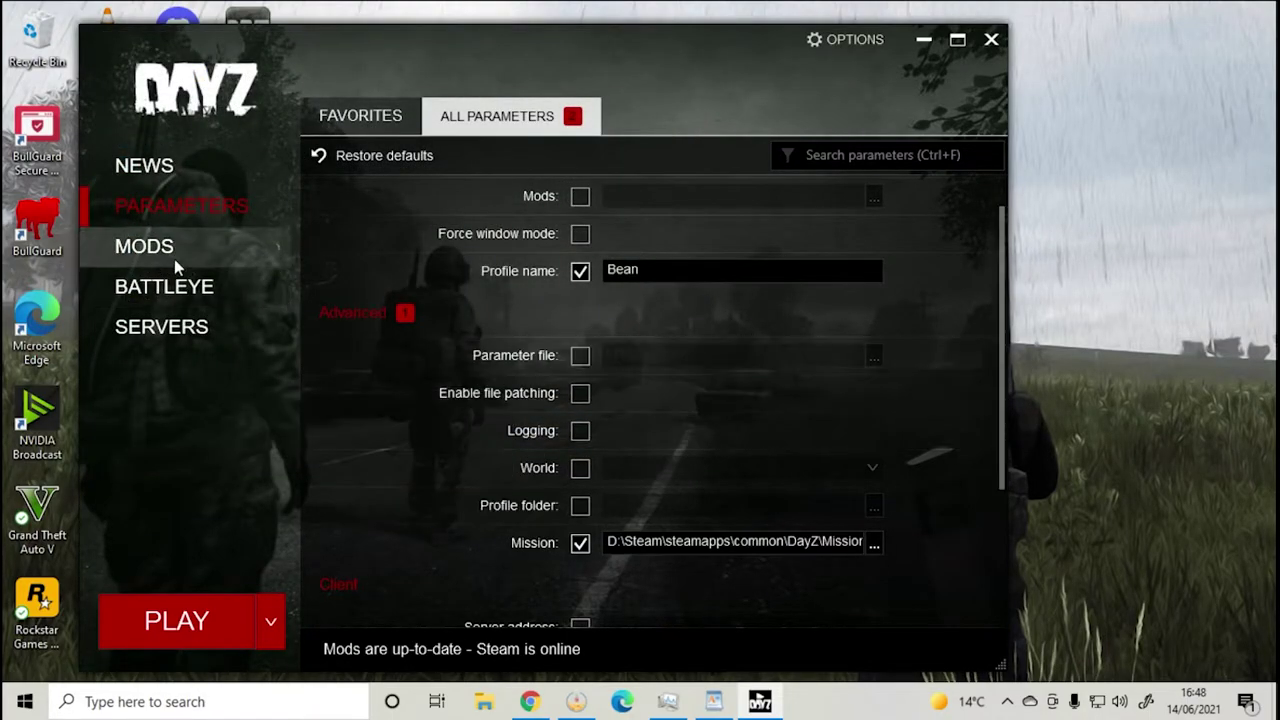
# - Enable the Esseker, CF and Community-Online-Tools mods and launch the game with Play
pyautogui.click(172, 258)
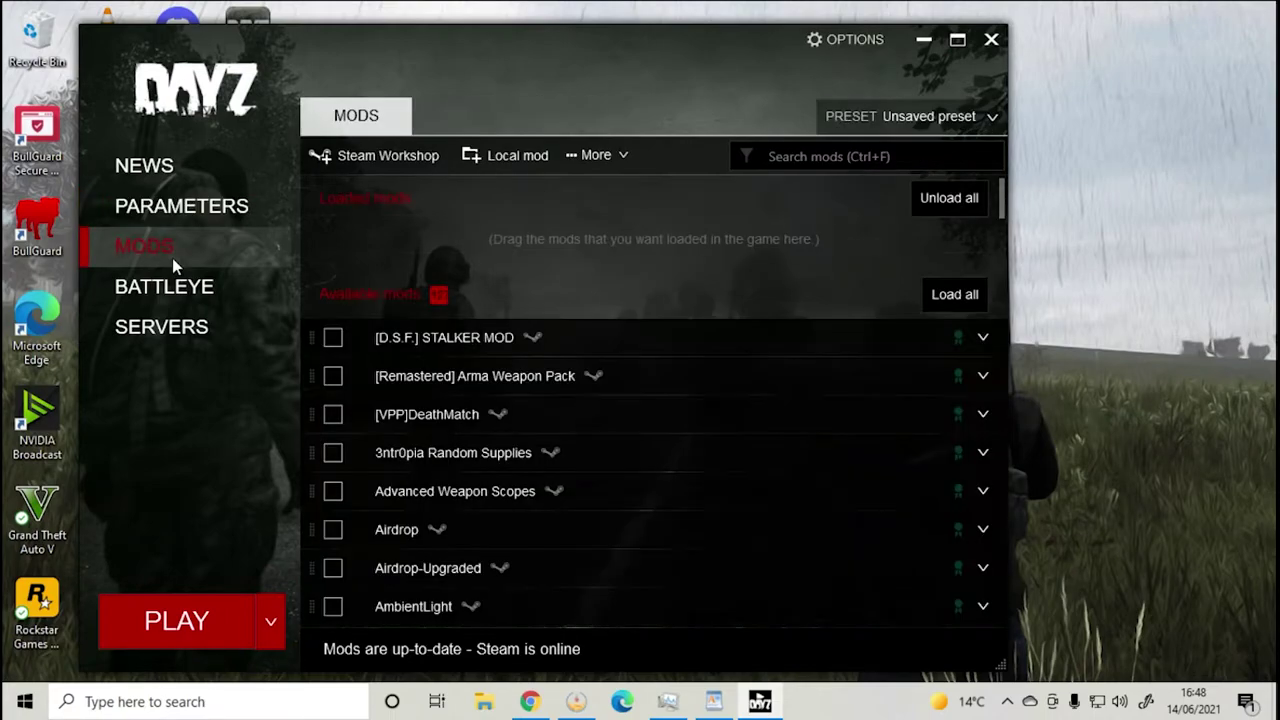
pyautogui.click(835, 152)
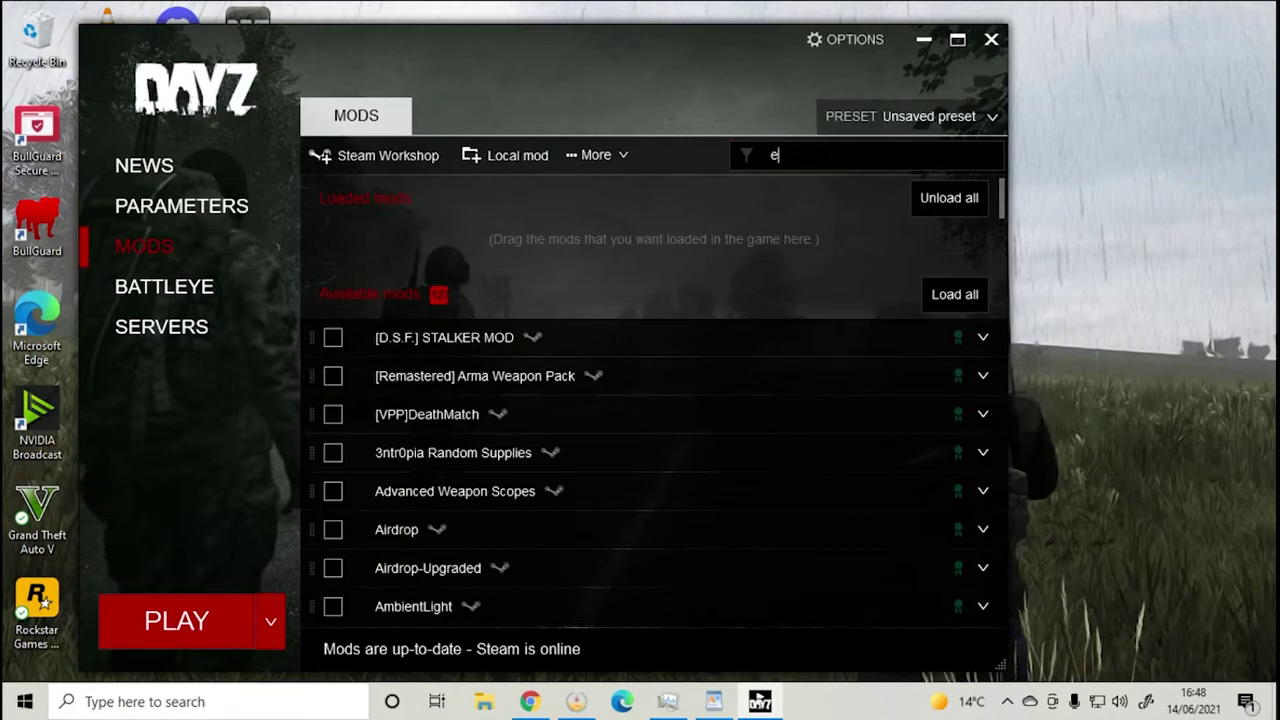
pyautogui.write('ess')
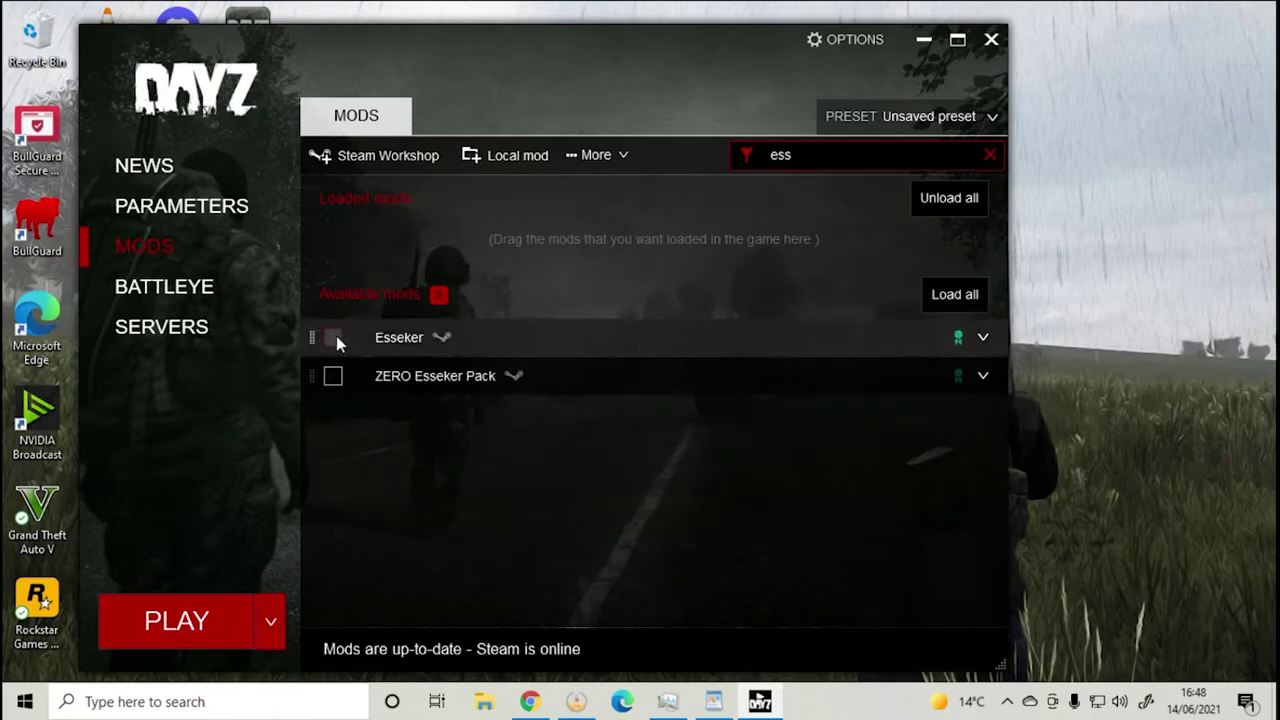
pyautogui.click(333, 339)
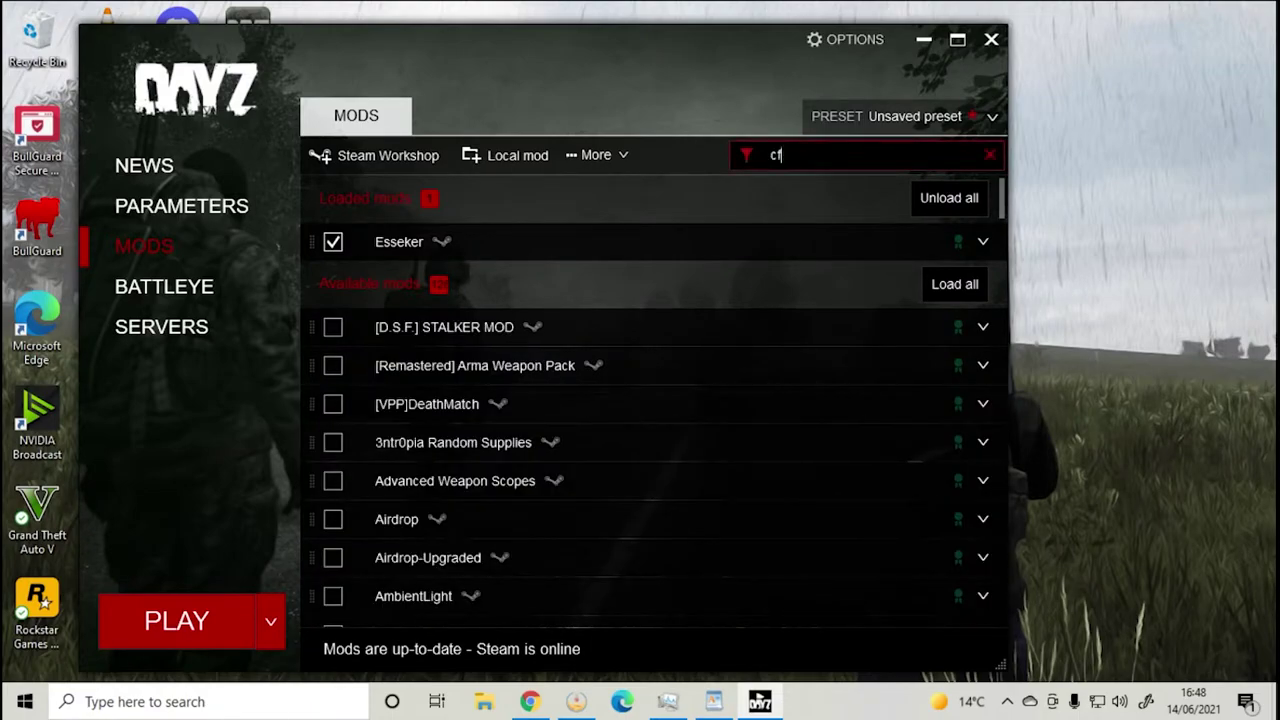
pyautogui.click(333, 362)
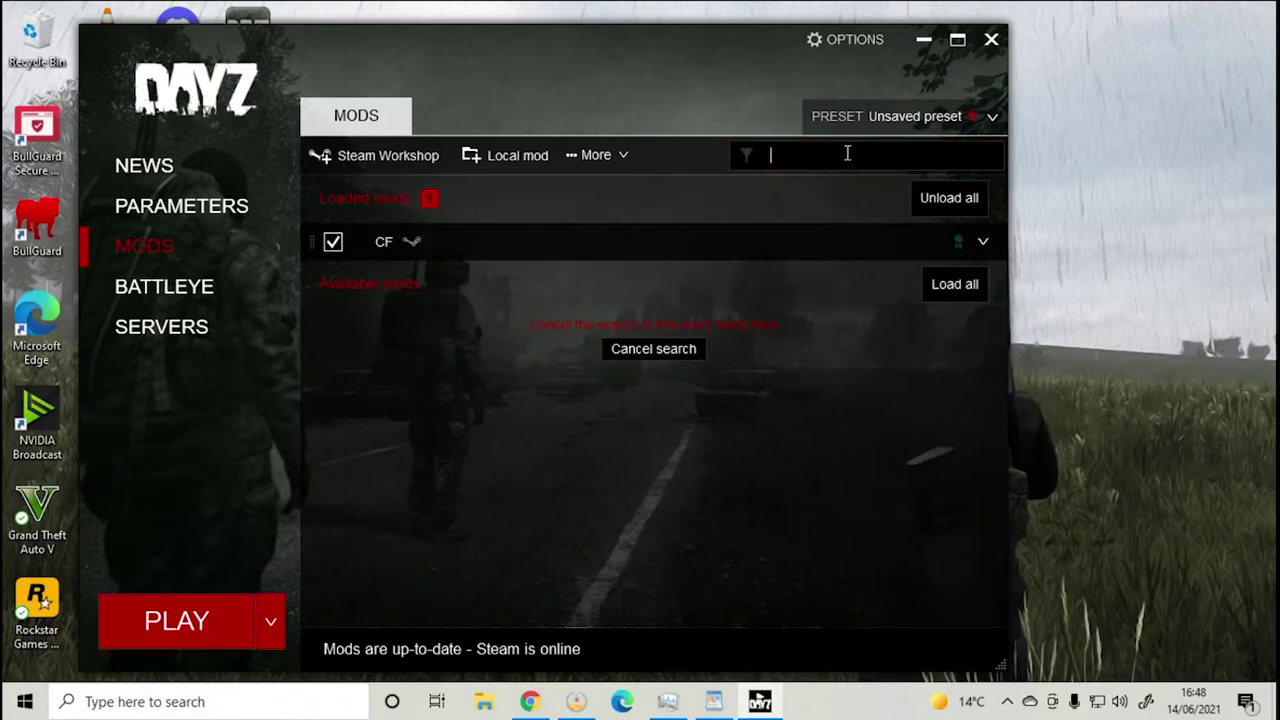
pyautogui.write('comm')
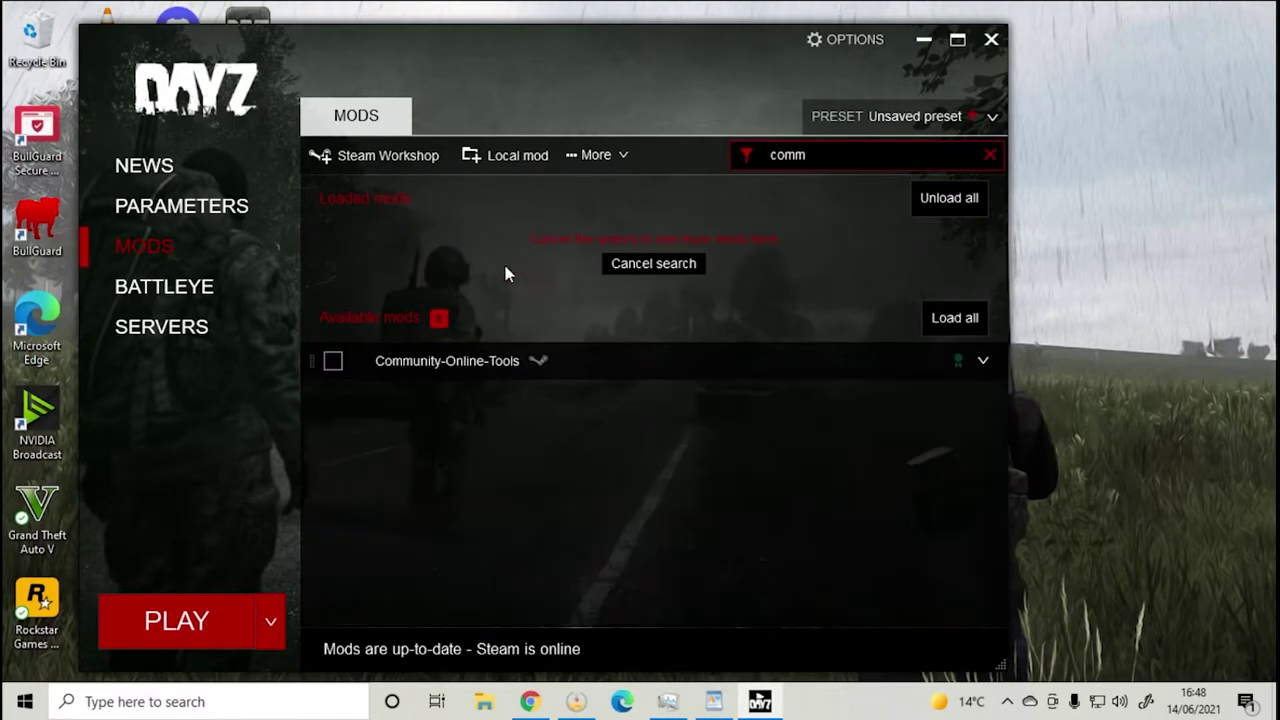
pyautogui.click(336, 367)
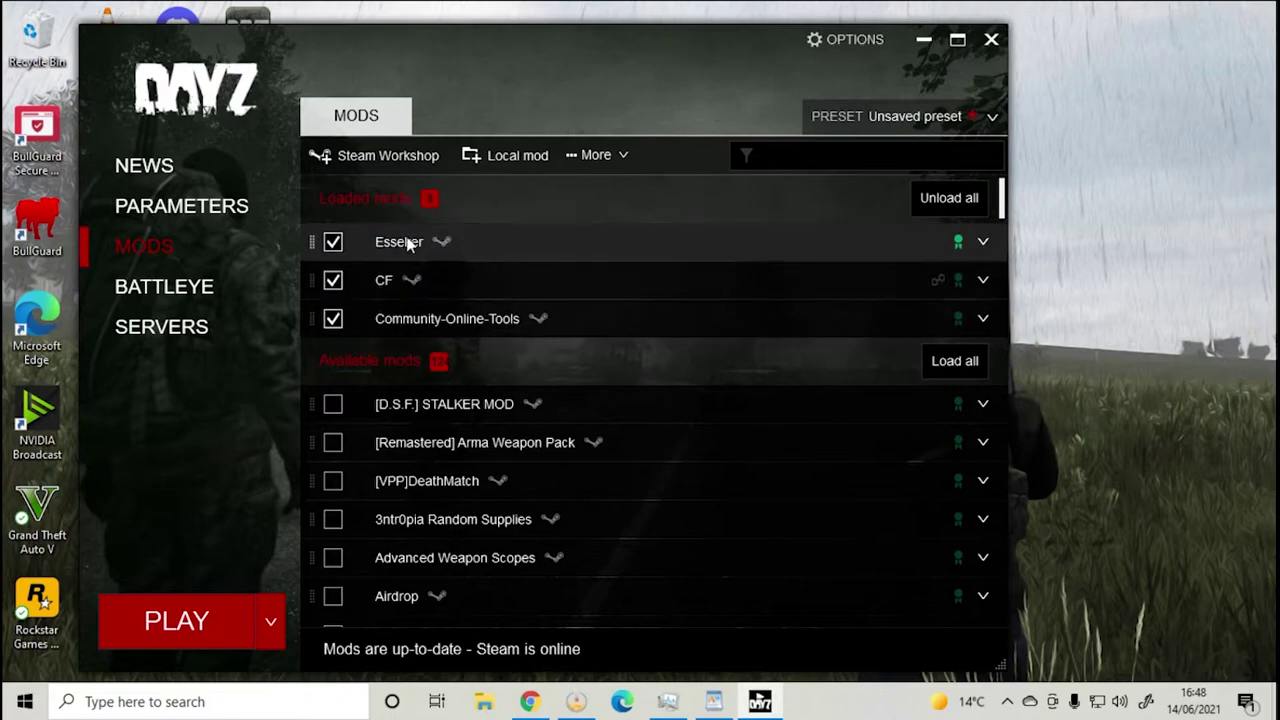
pyautogui.click(226, 643)
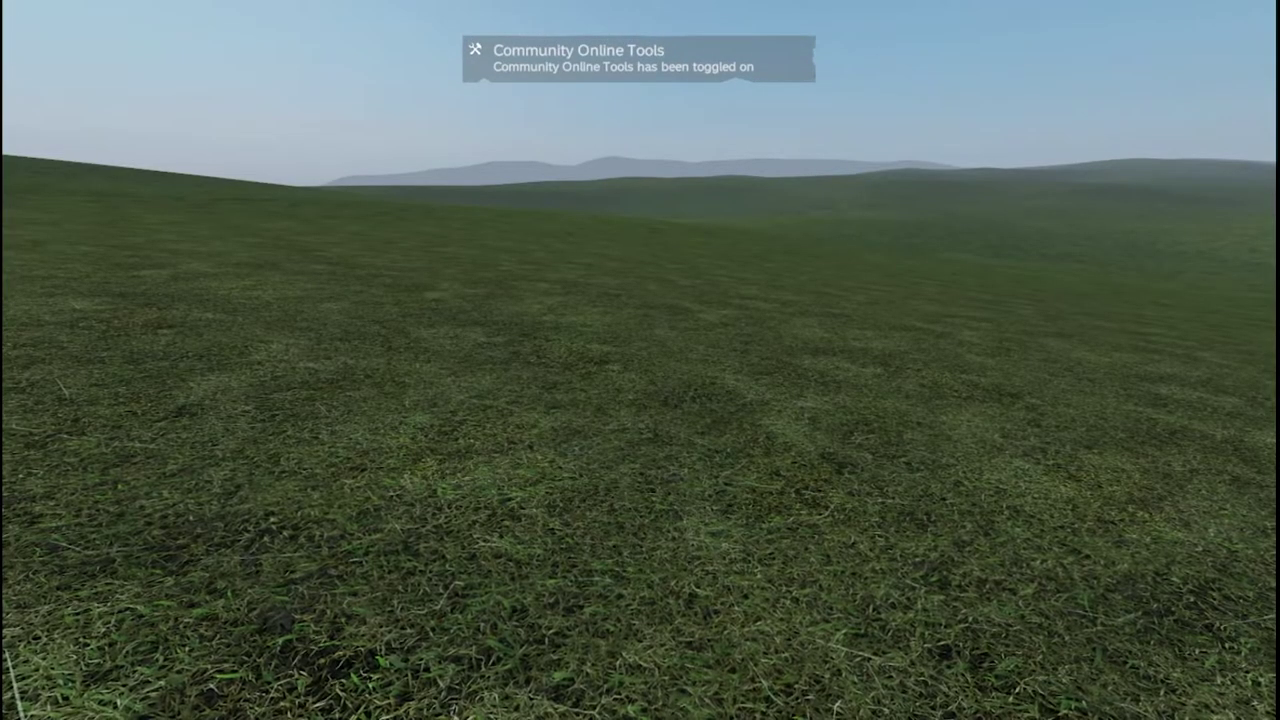
# - In COT Player Management, select the offline player, tick Godmode and apply
pyautogui.press('y')
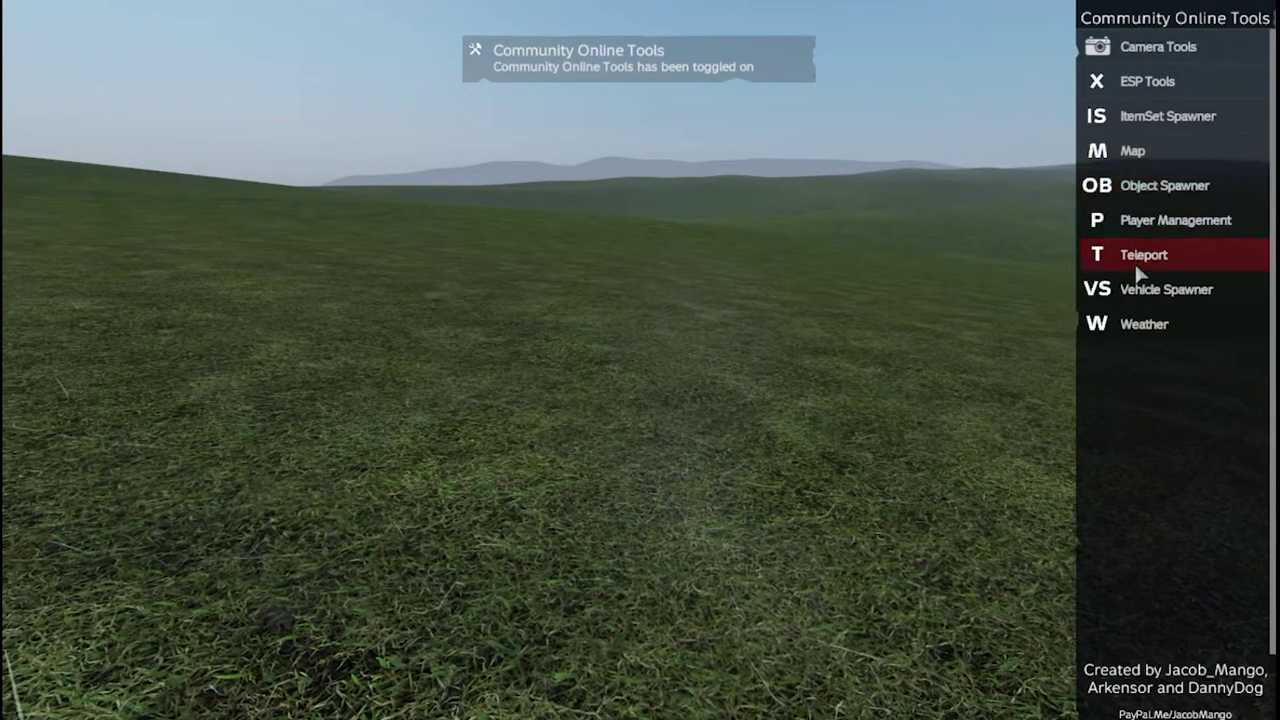
pyautogui.click(1143, 224)
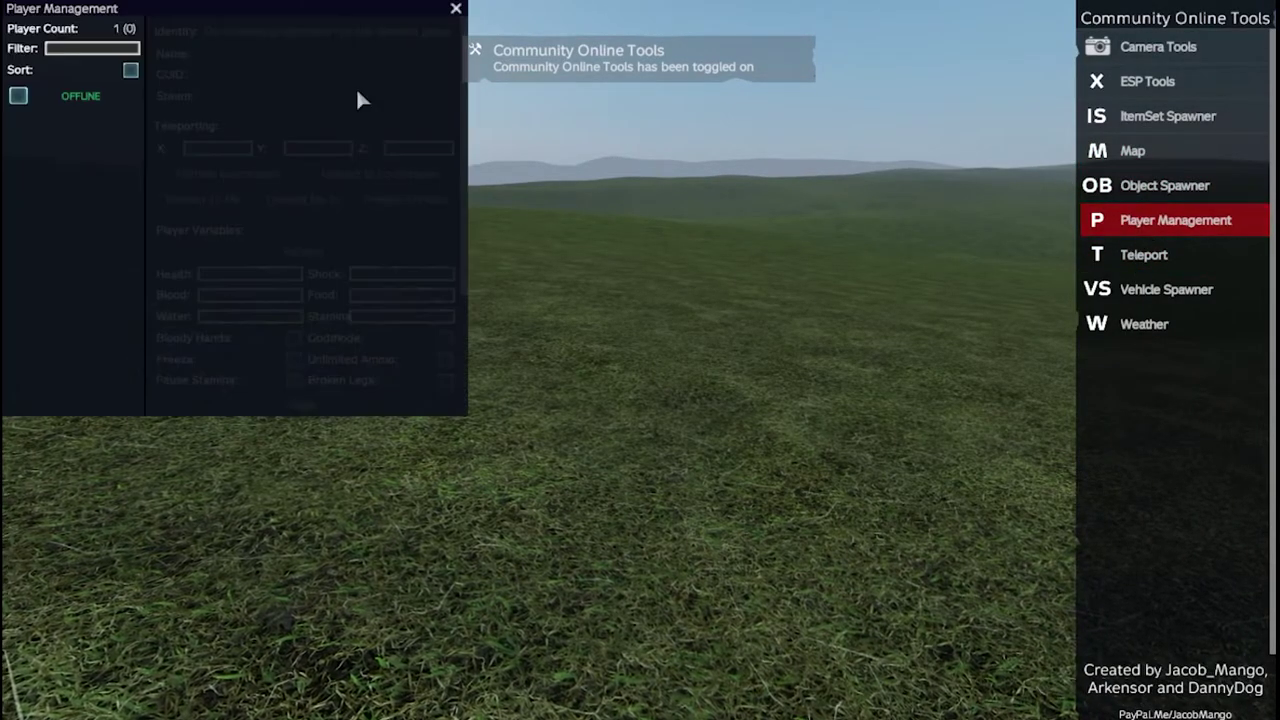
pyautogui.click(20, 96)
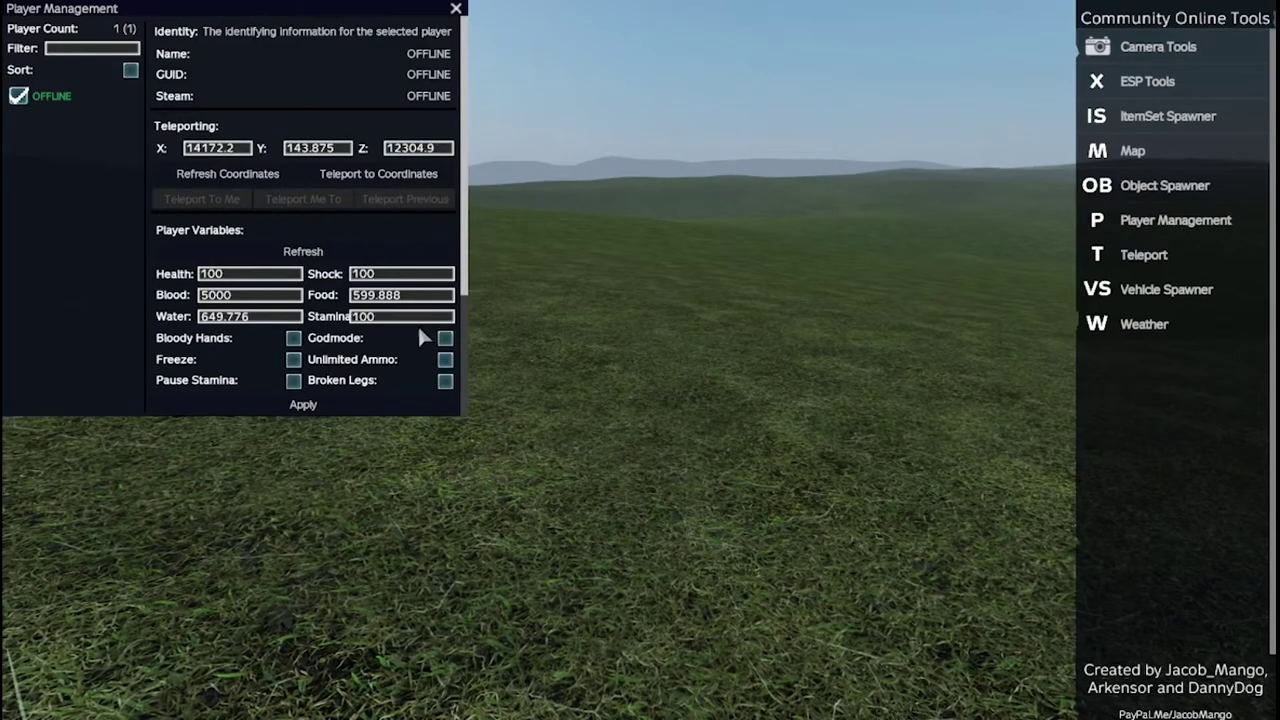
pyautogui.click(446, 342)
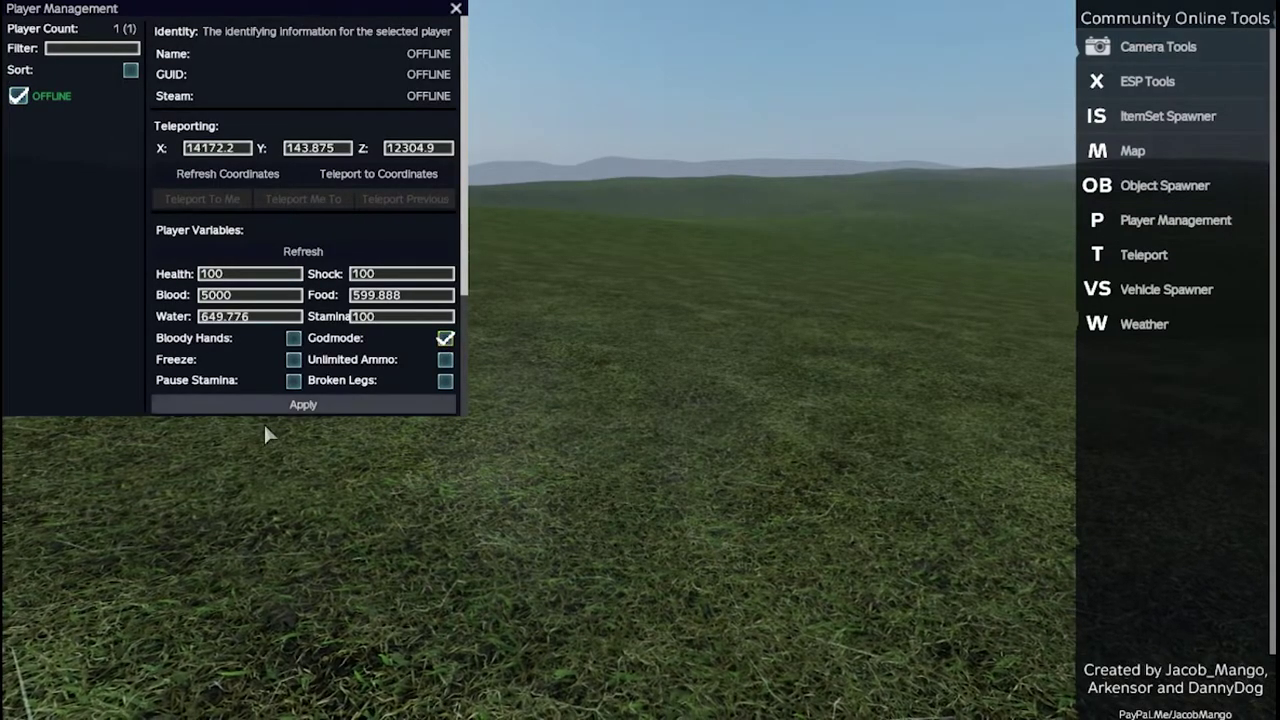
pyautogui.click(290, 406)
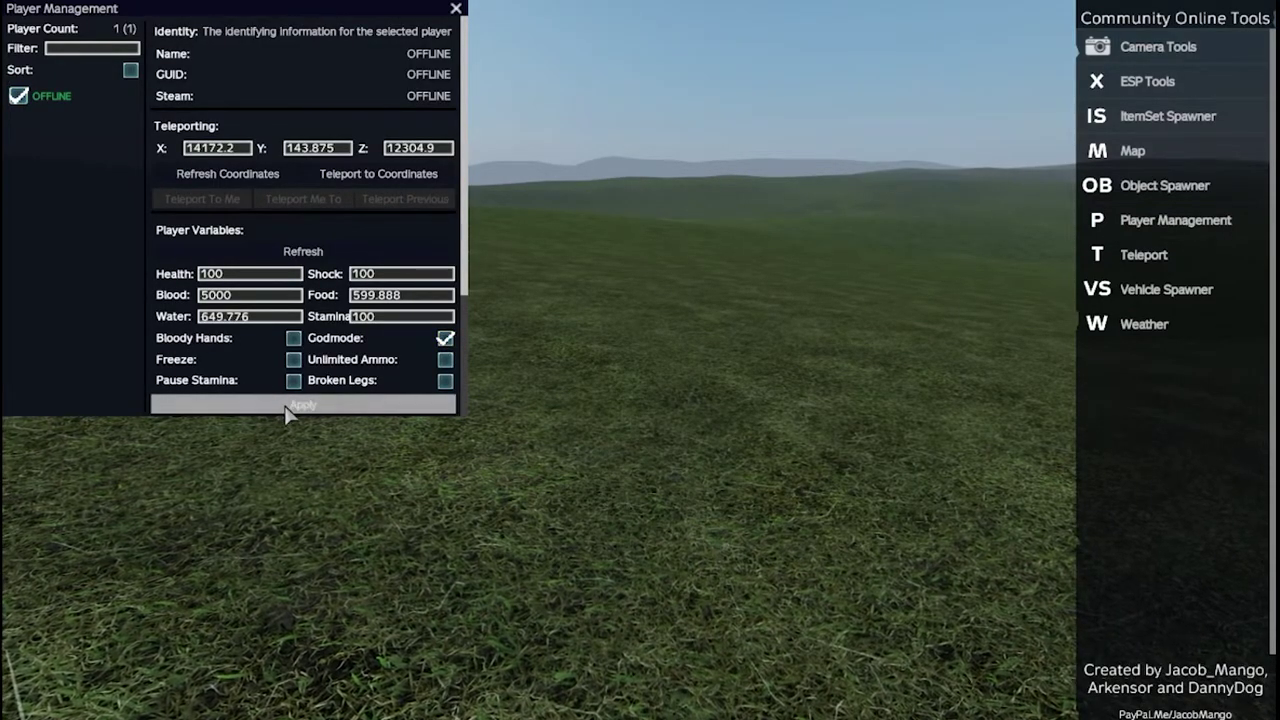
# - Close Player Management and bring up the COT map with M
pyautogui.click(456, 9)
pyautogui.click(1130, 185)
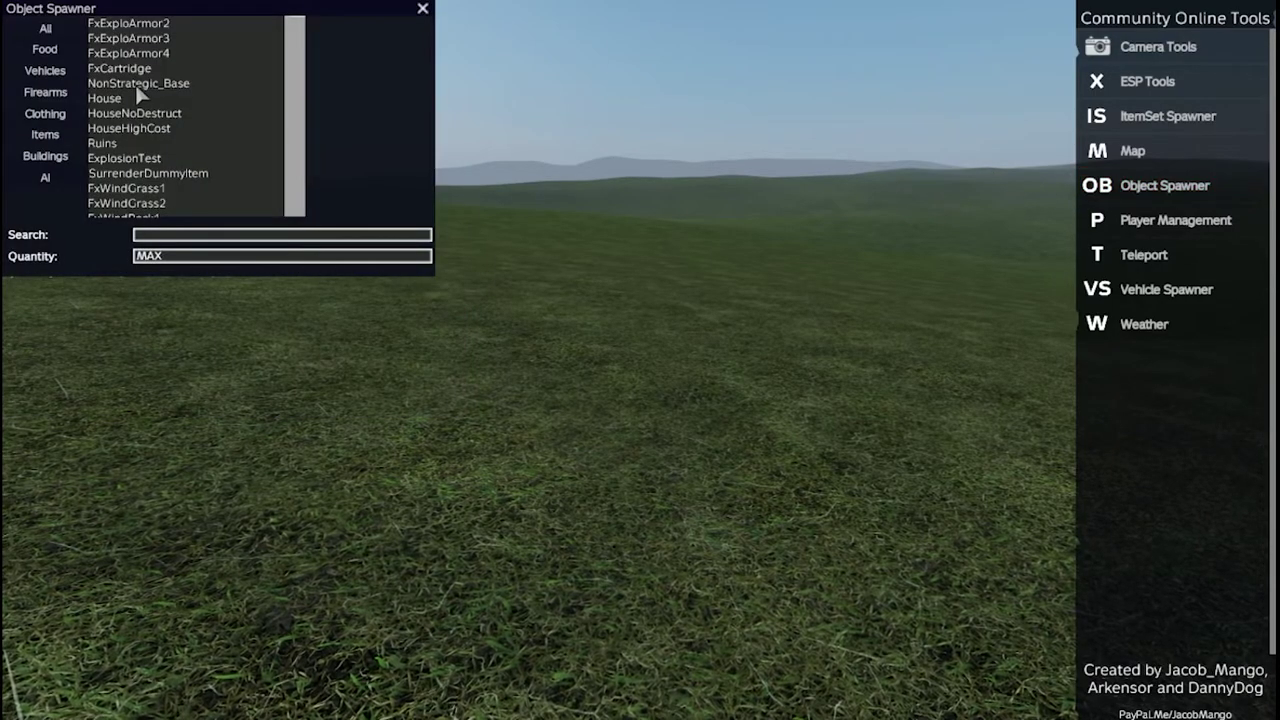
pyautogui.press('m')
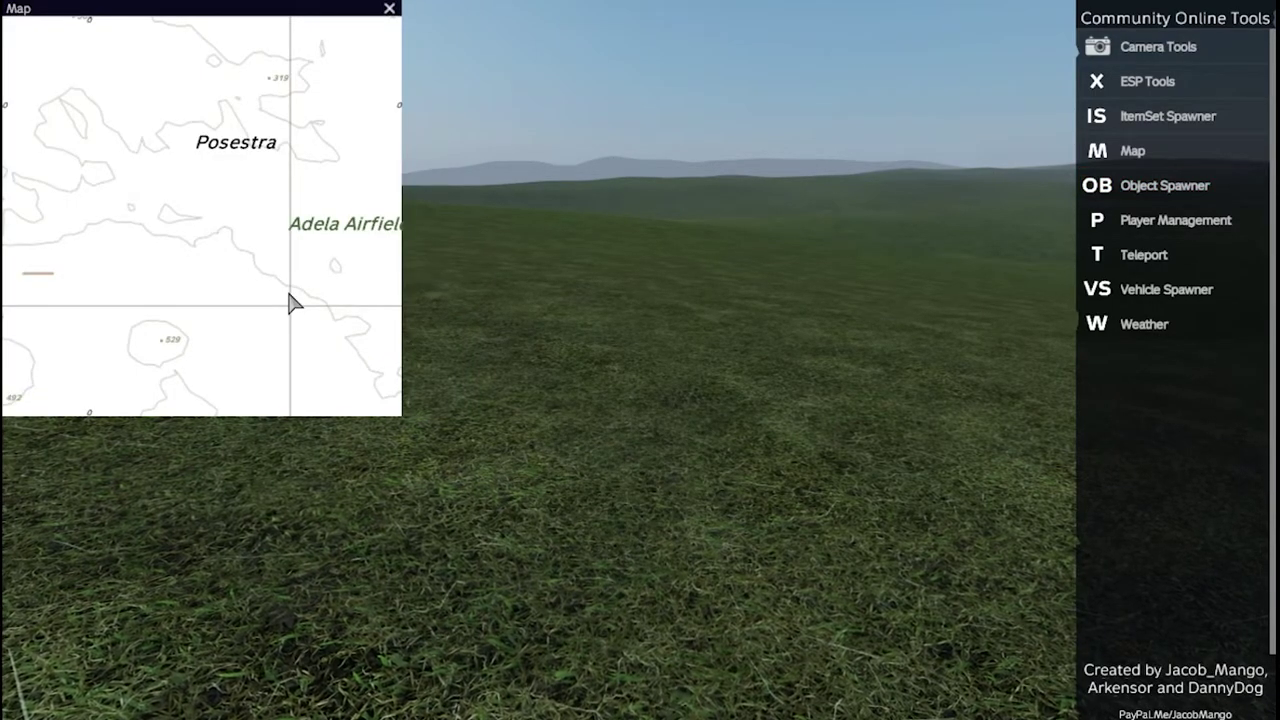
# - Zoom and pan the map to Posestra and teleport onto its town street
pyautogui.scroll(-4, 311, 203)
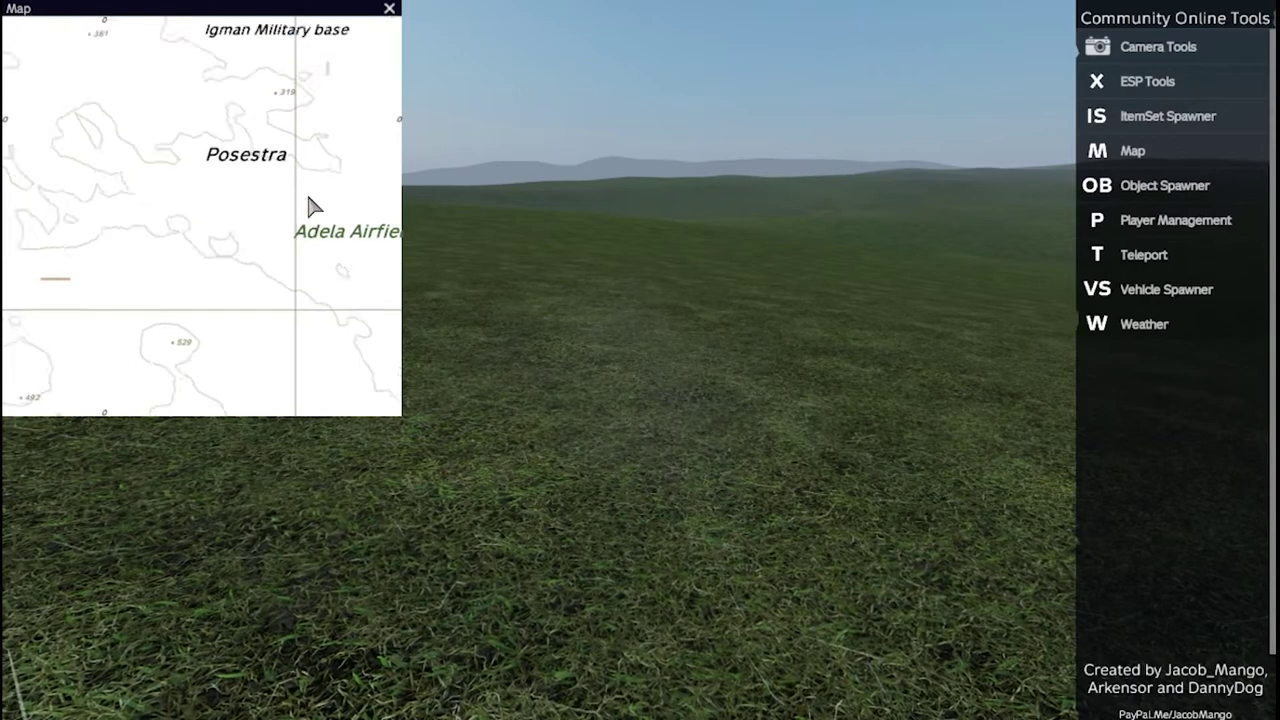
pyautogui.scroll(4, 280, 300)
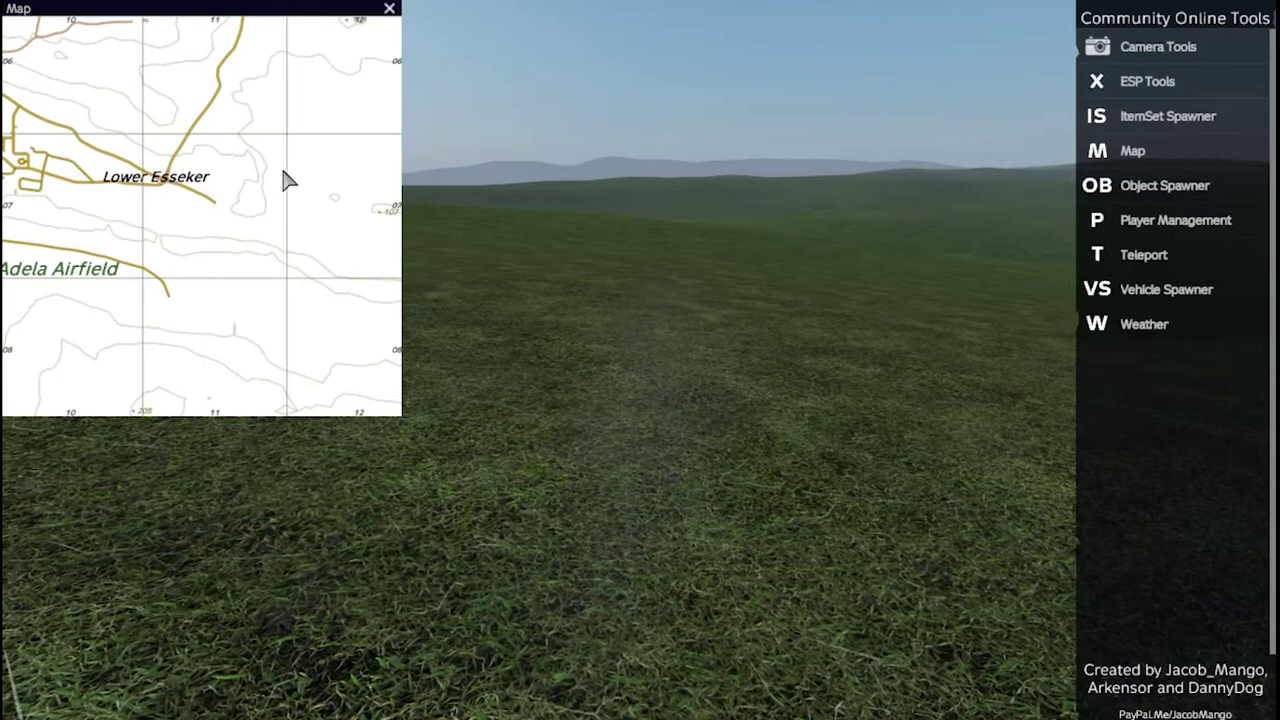
pyautogui.moveTo(285, 173); pyautogui.dragTo(238, 226)
pyautogui.scroll(2, 234, 211)
pyautogui.scroll(2, 143, 134)
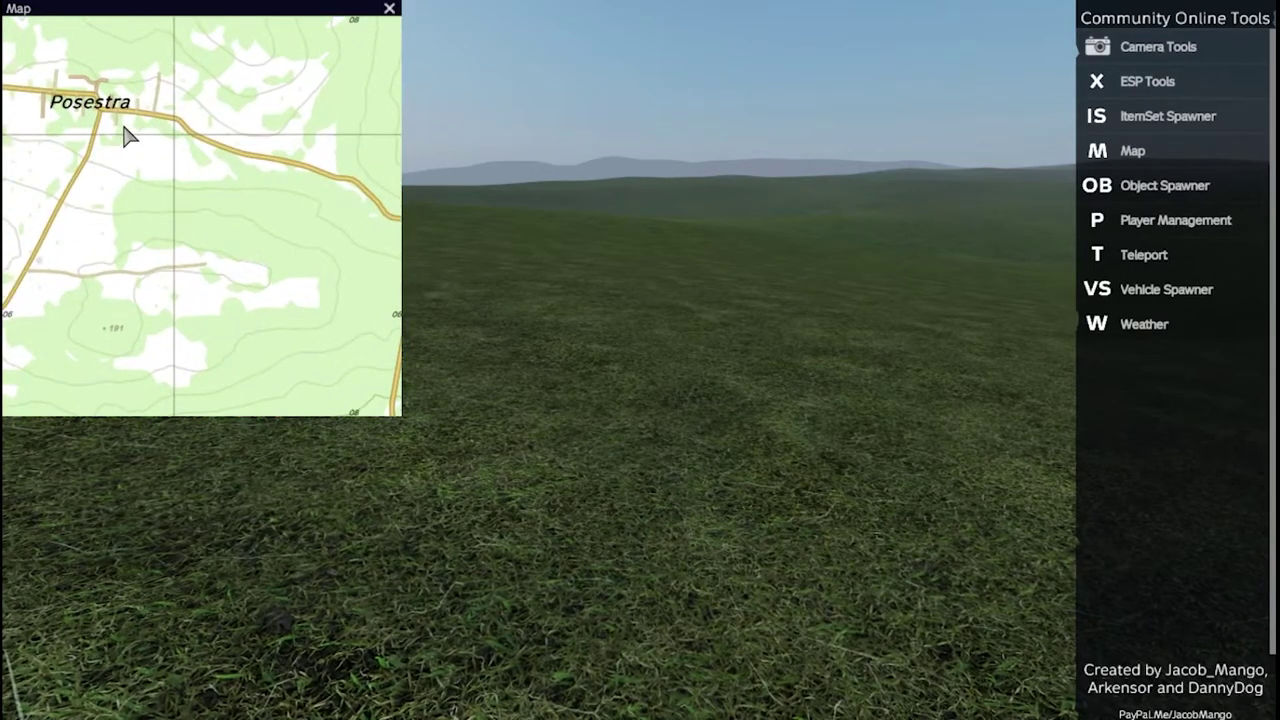
pyautogui.moveTo(123, 131)
pyautogui.mouseDown()
pyautogui.moveTo(163, 126)
pyautogui.moveTo(135, 112)
pyautogui.mouseUp()
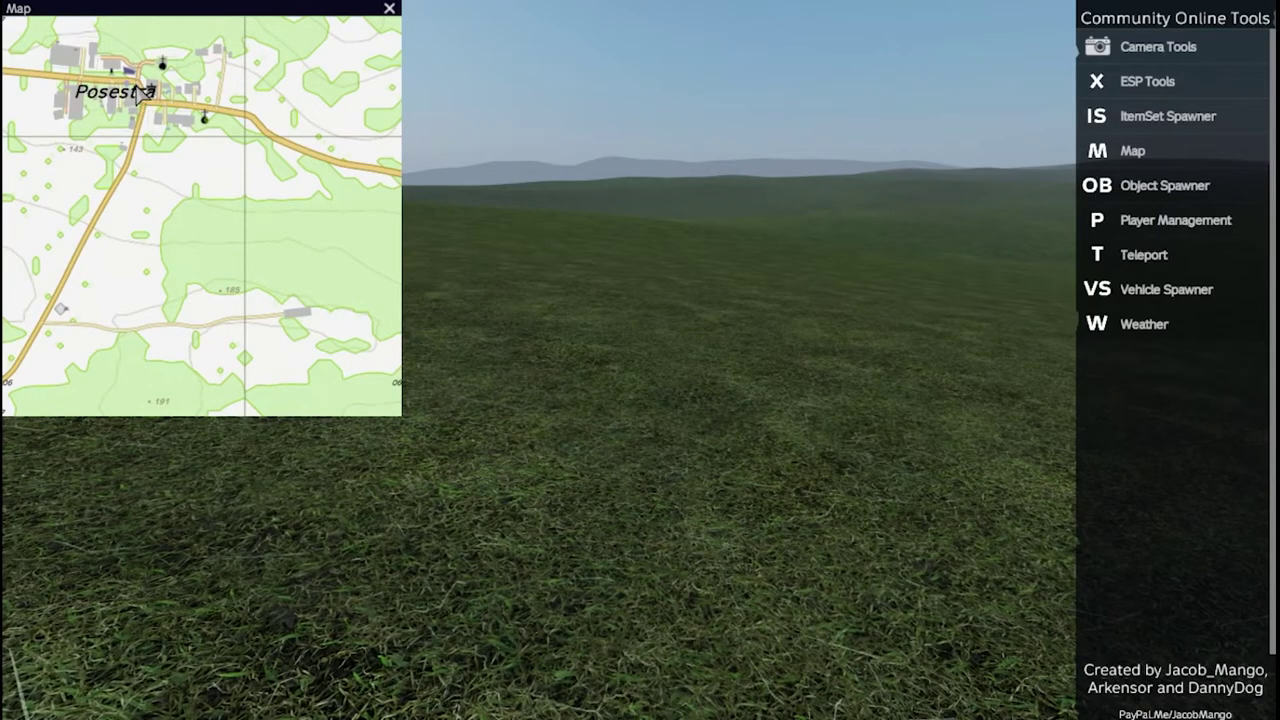
pyautogui.doubleClick(146, 88)
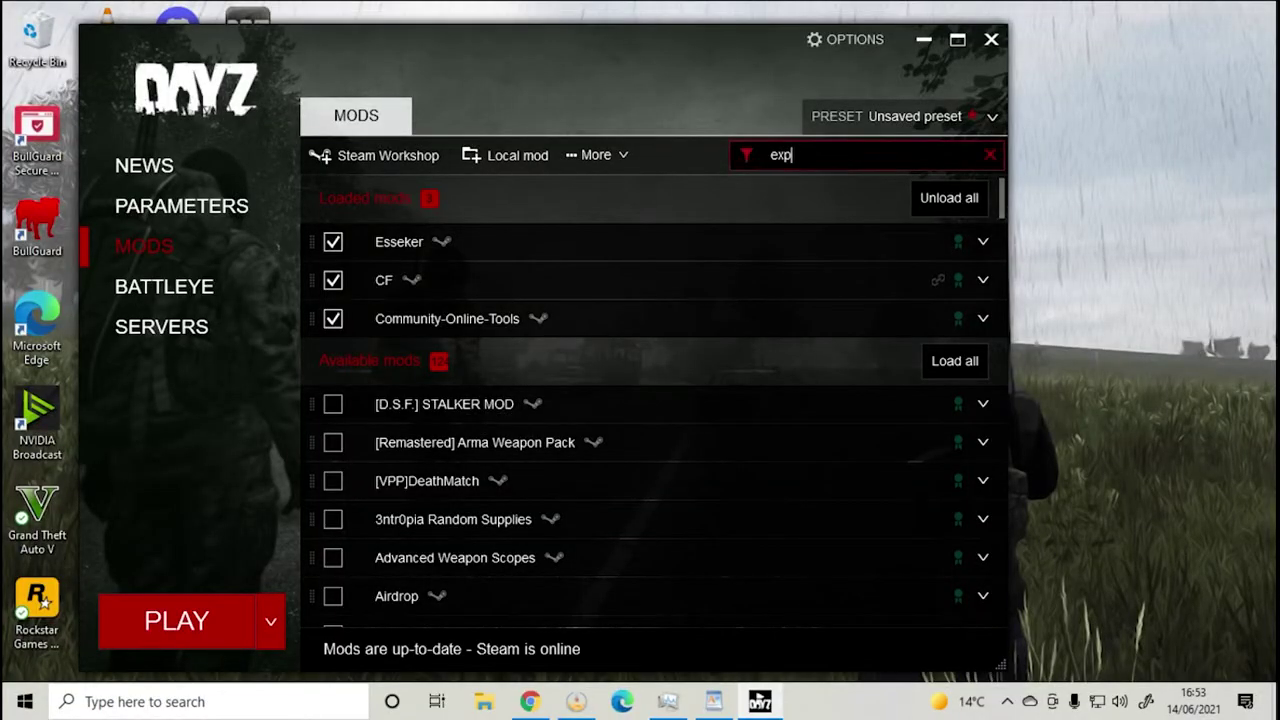
# - Load the Expansion dependency mods and the WindstridesClothingPack mod
pyautogui.write('an')
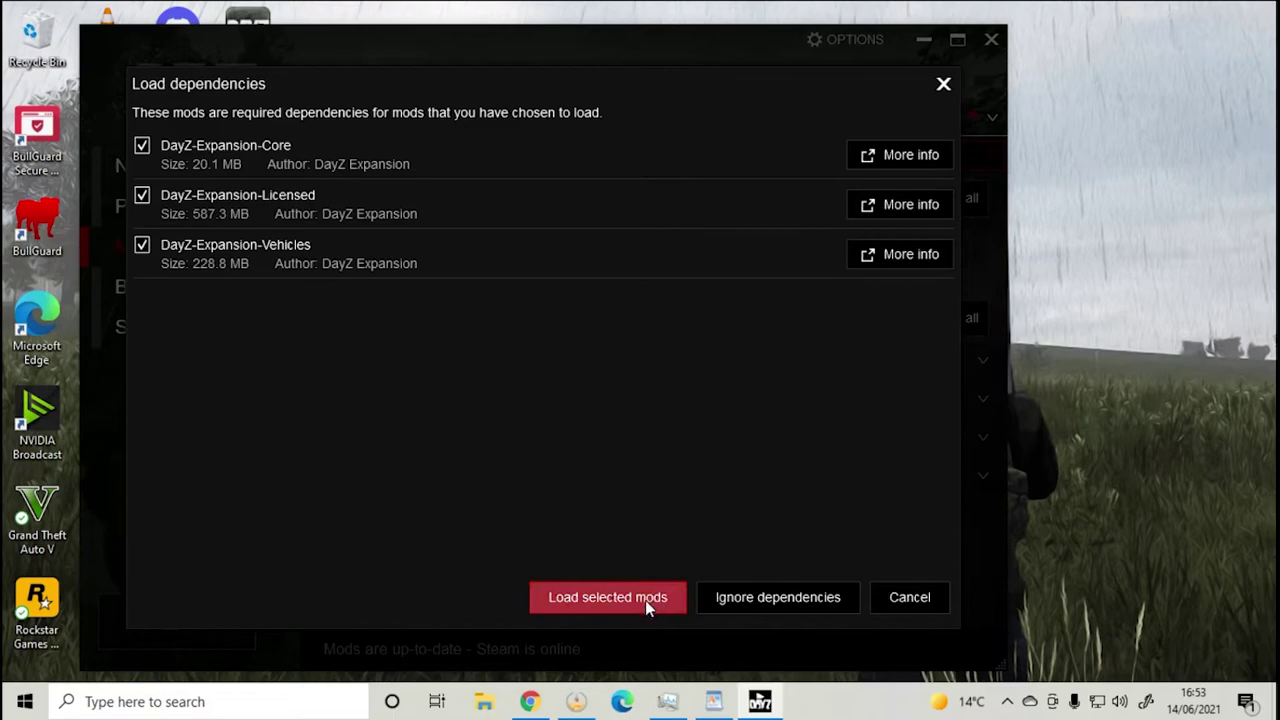
pyautogui.click(645, 599)
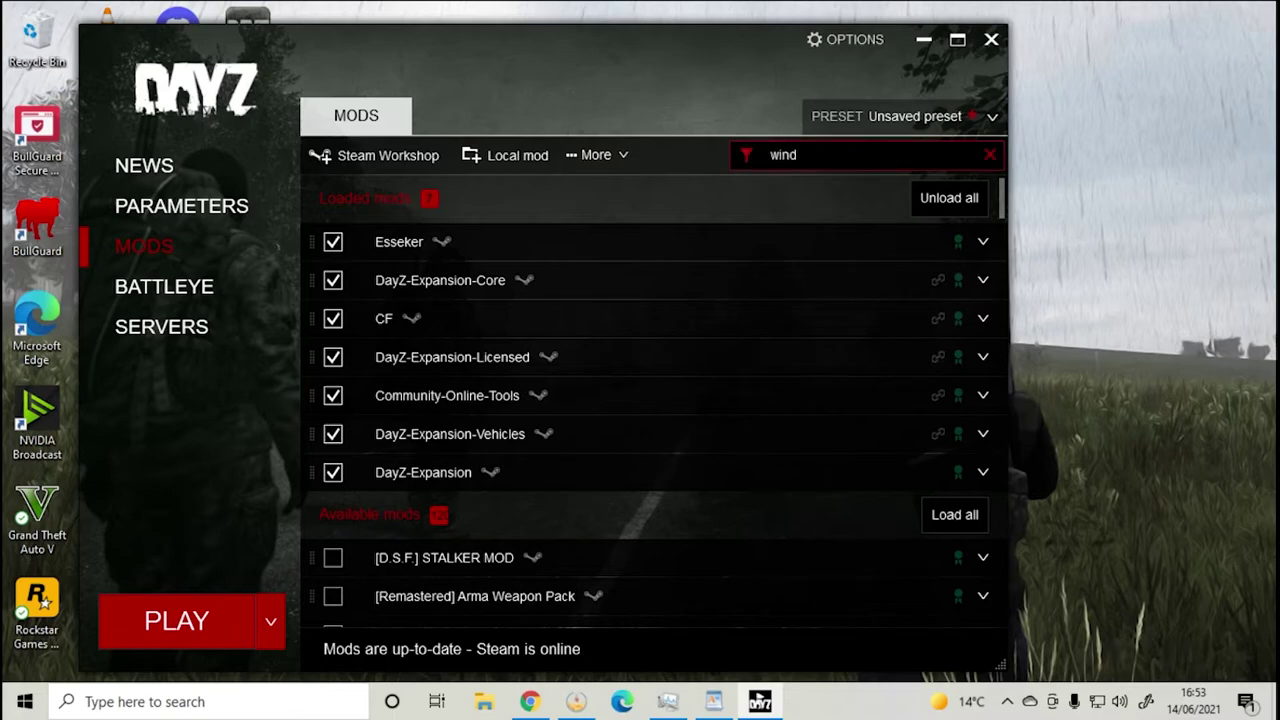
pyautogui.click(331, 361)
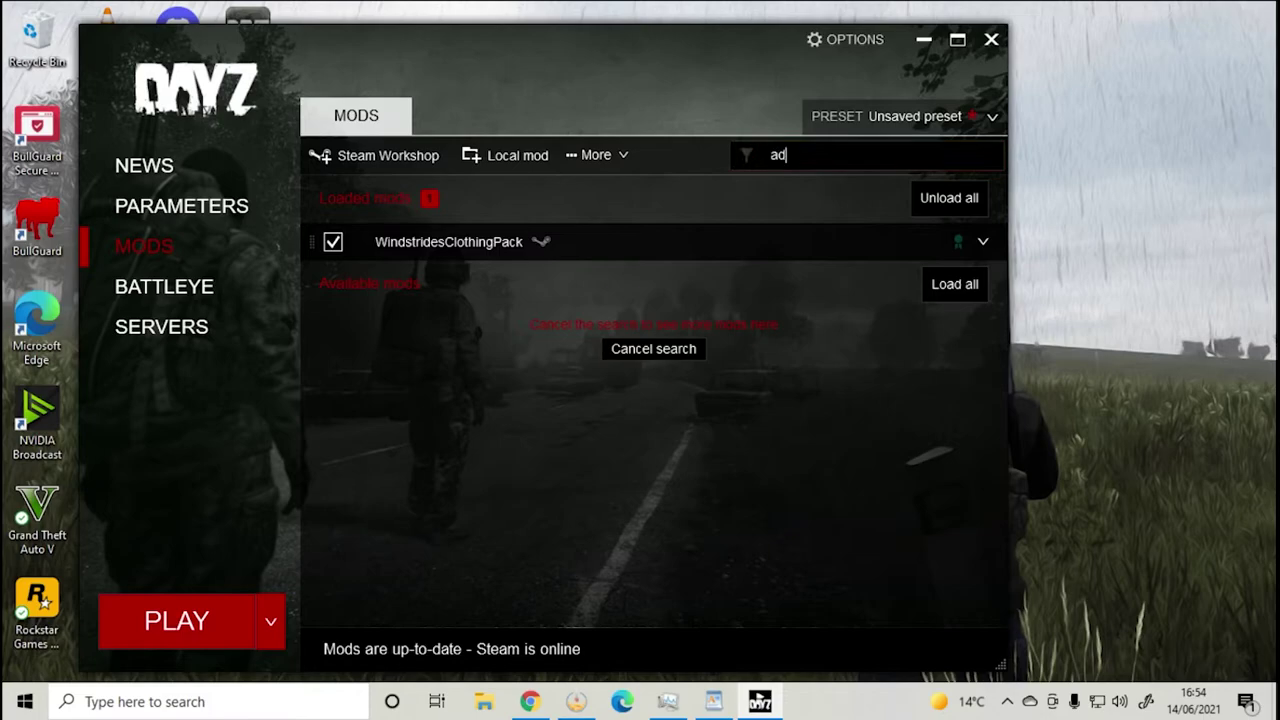
# - Add the Advanced Weapon Scopes mod, clear the mod search, and launch the game
pyautogui.write('advan')
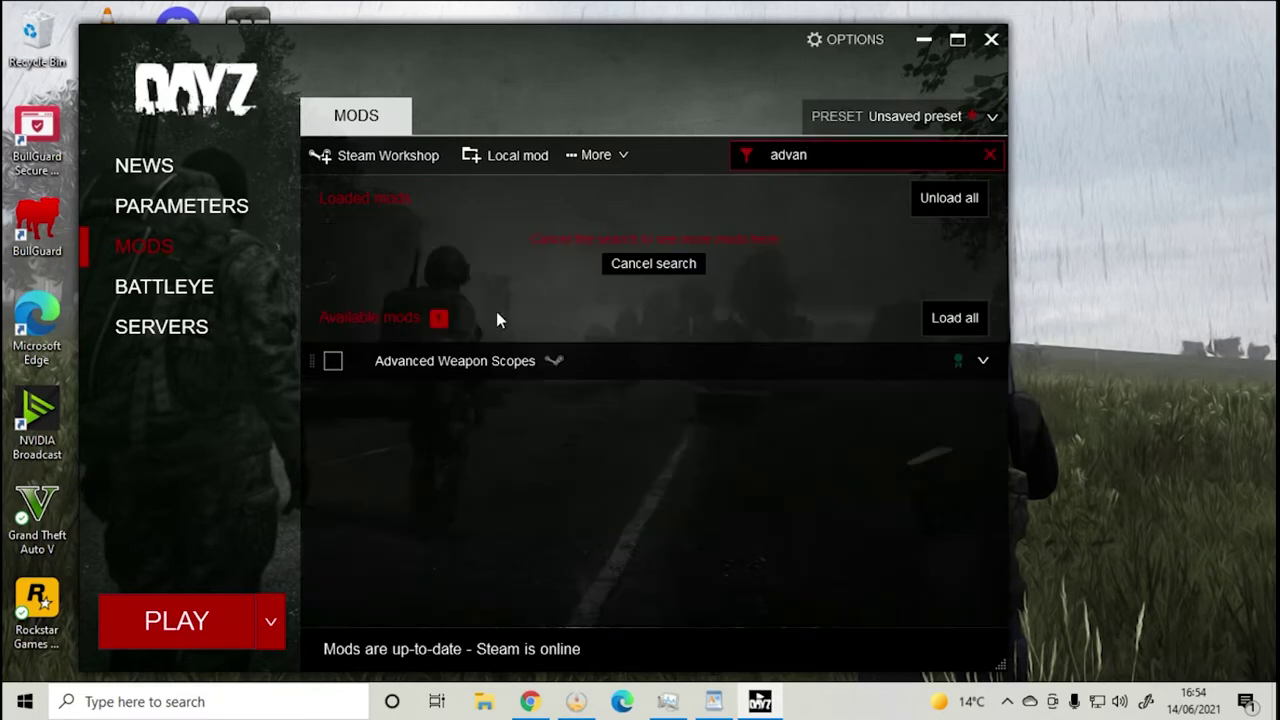
pyautogui.click(336, 362)
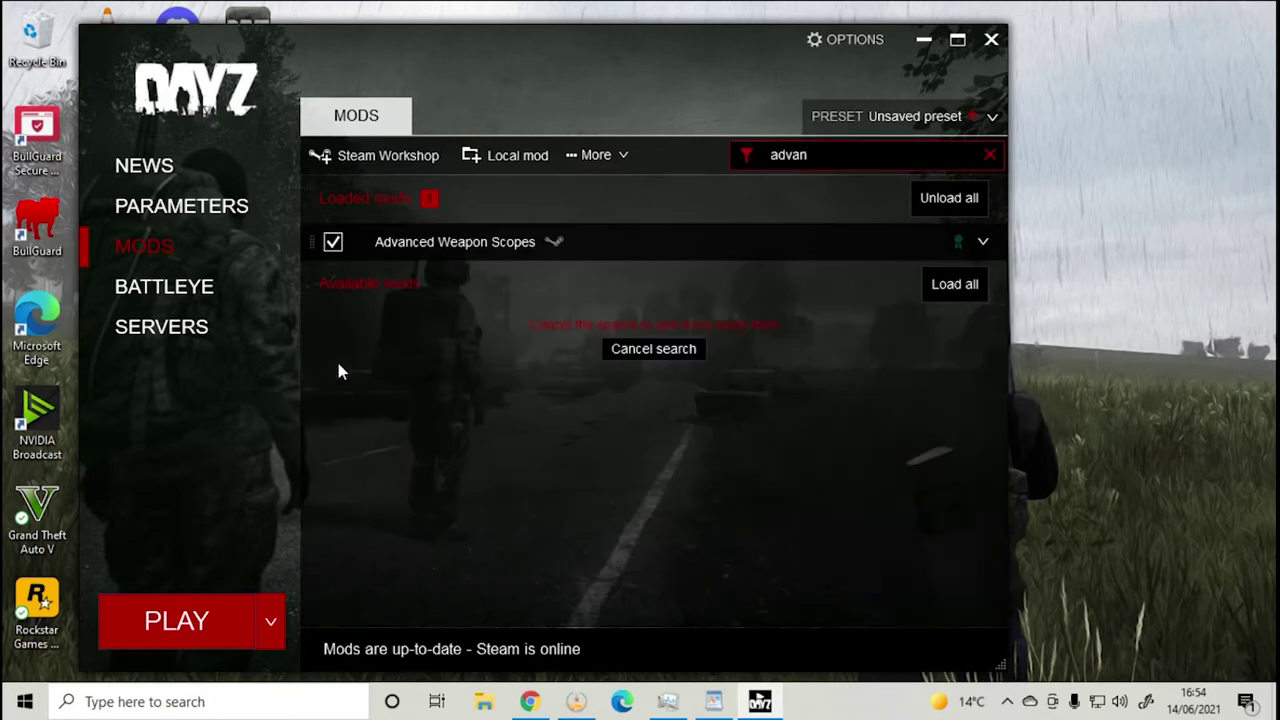
pyautogui.click(992, 156)
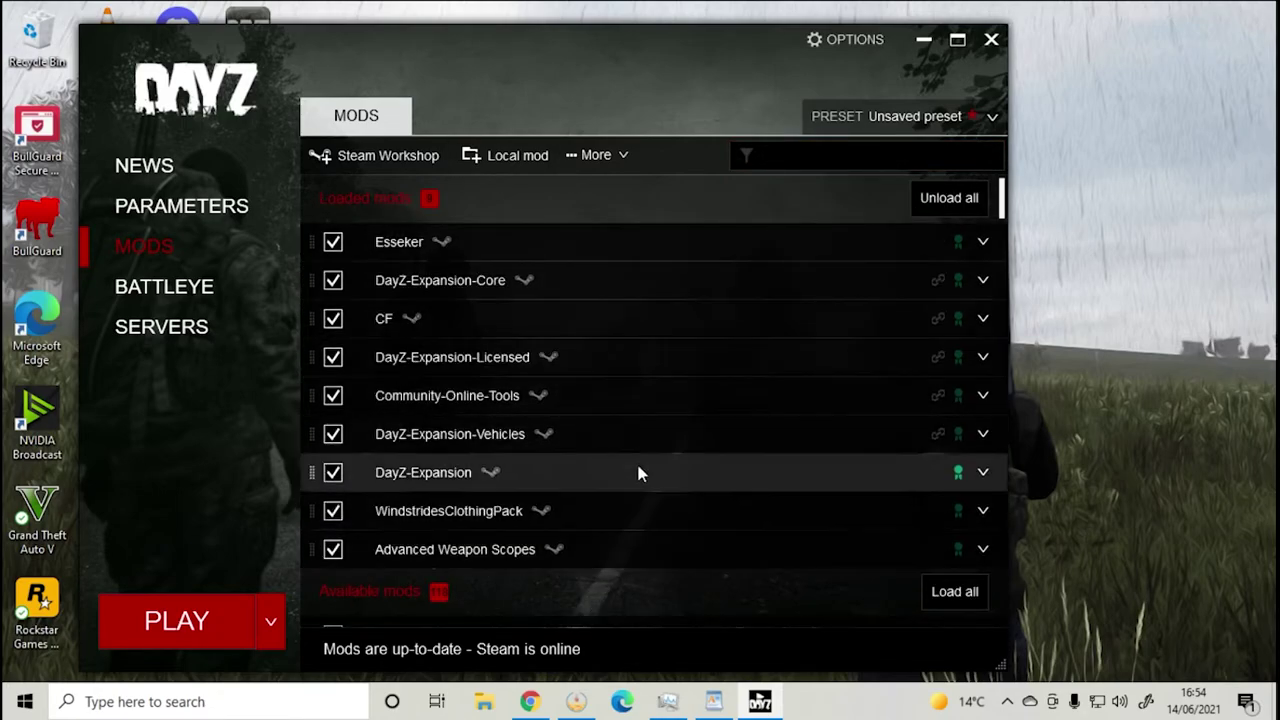
pyautogui.click(190, 622)
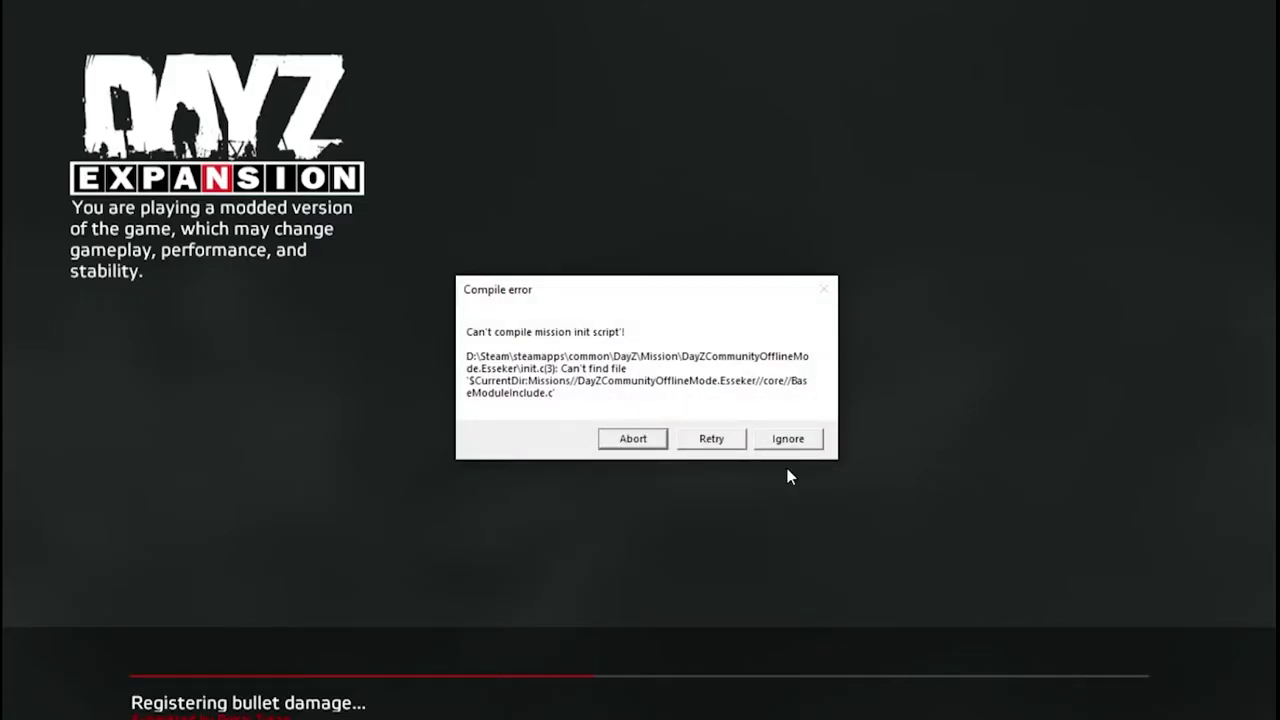
# - Ignore the compile error and select the painted ExpansionBus_Weeb in the Object Spawner
pyautogui.click(788, 439)
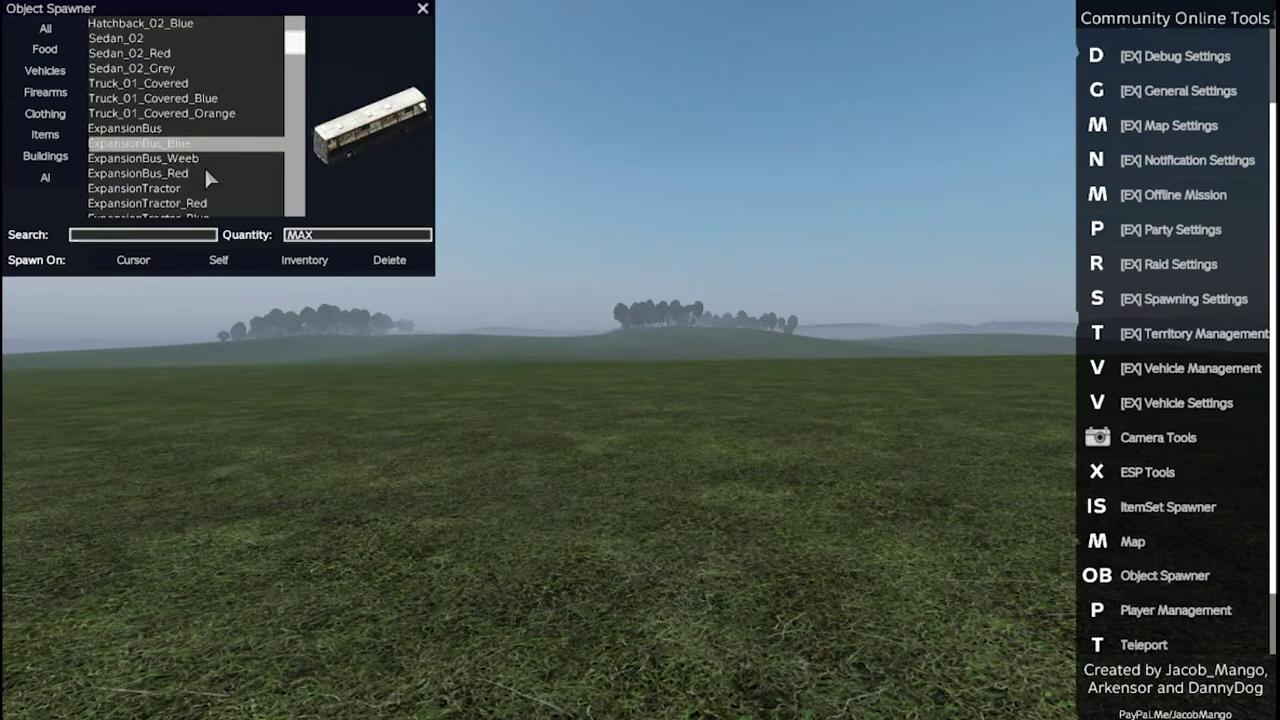
pyautogui.press('Up')
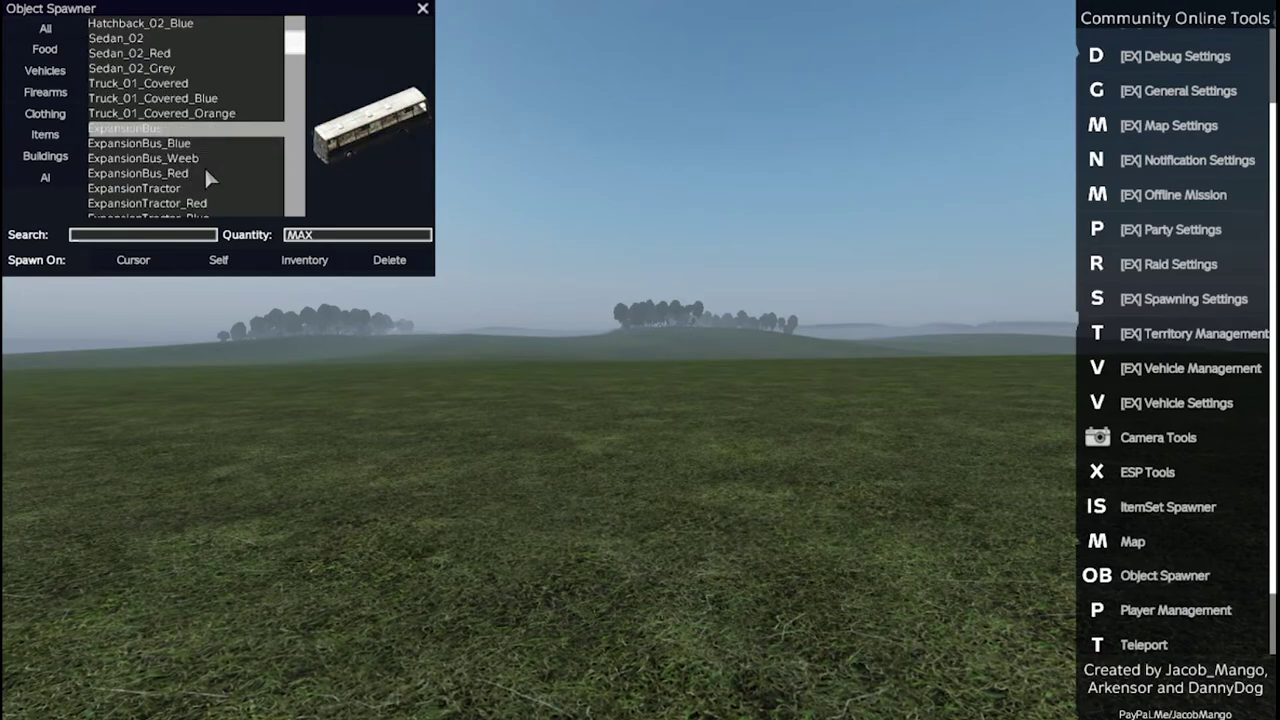
pyautogui.press('Down')
pyautogui.press('Down')
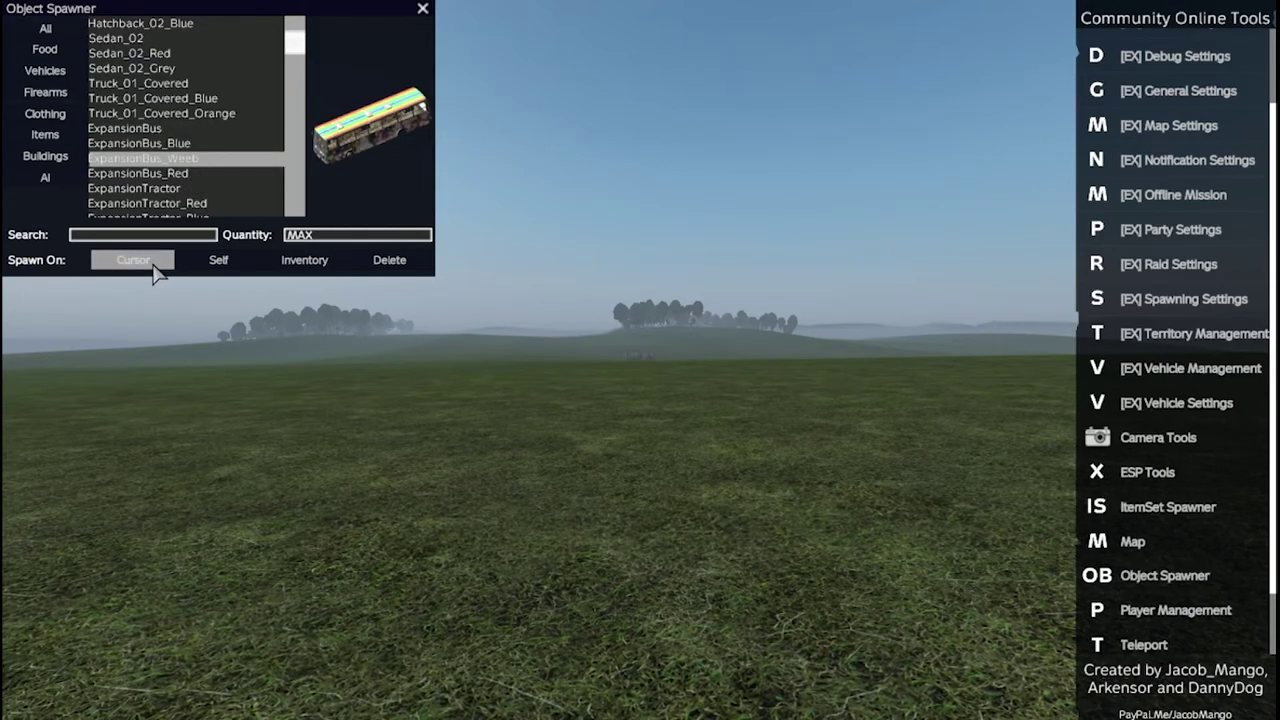
# - Spawn the ExpansionBus_Weeb at the cursor, then spawn a Winter_Parka_Base onto the character
pyautogui.click(240, 158)
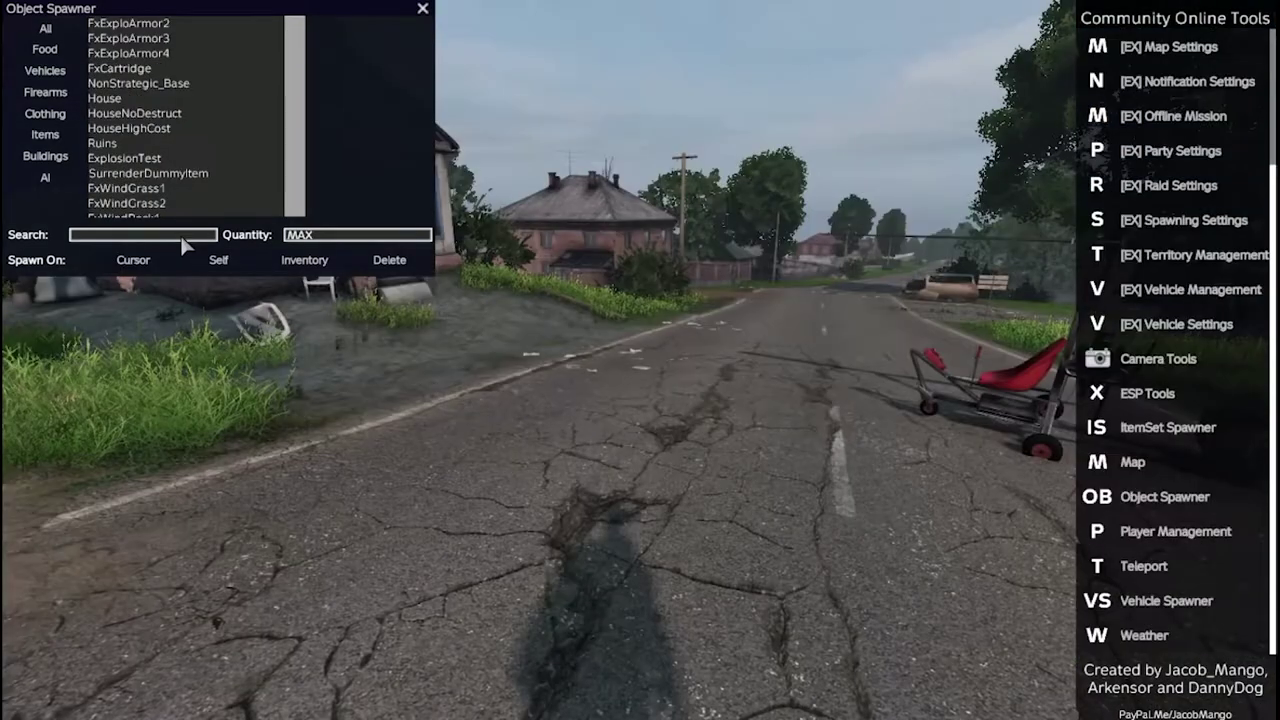
pyautogui.click(183, 235)
pyautogui.write('parka')
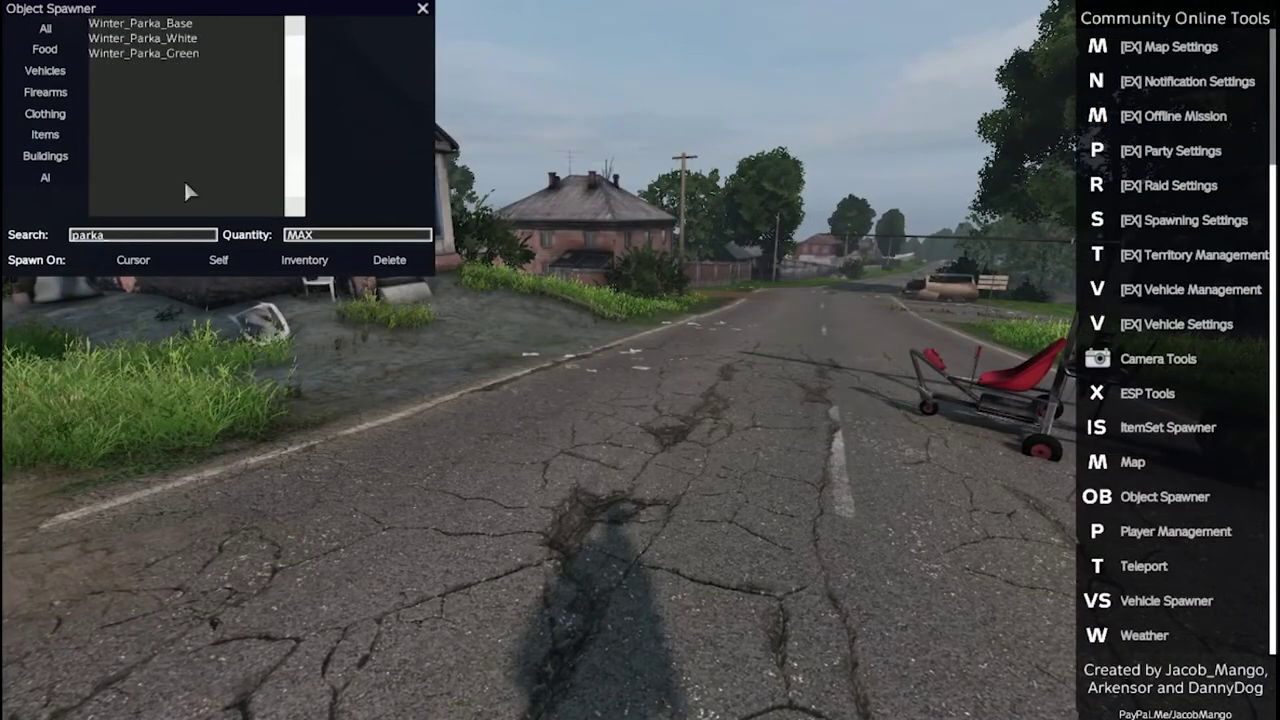
pyautogui.click(182, 26)
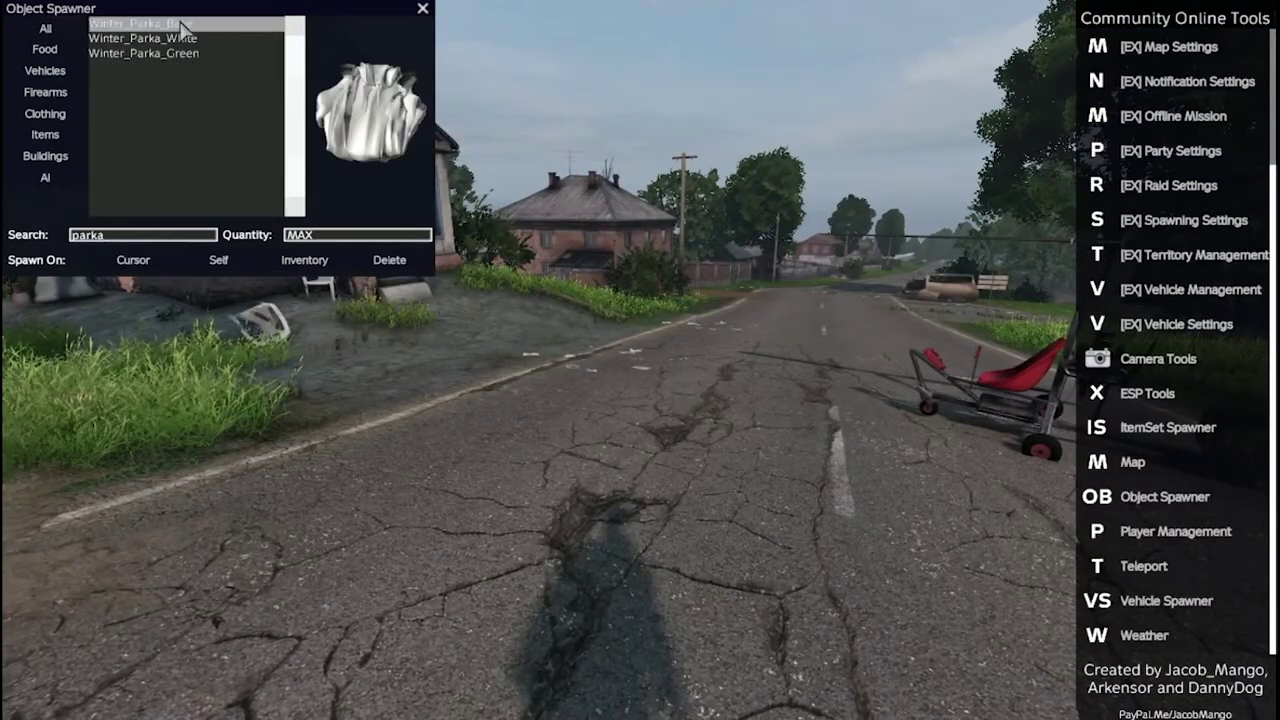
pyautogui.click(222, 260)
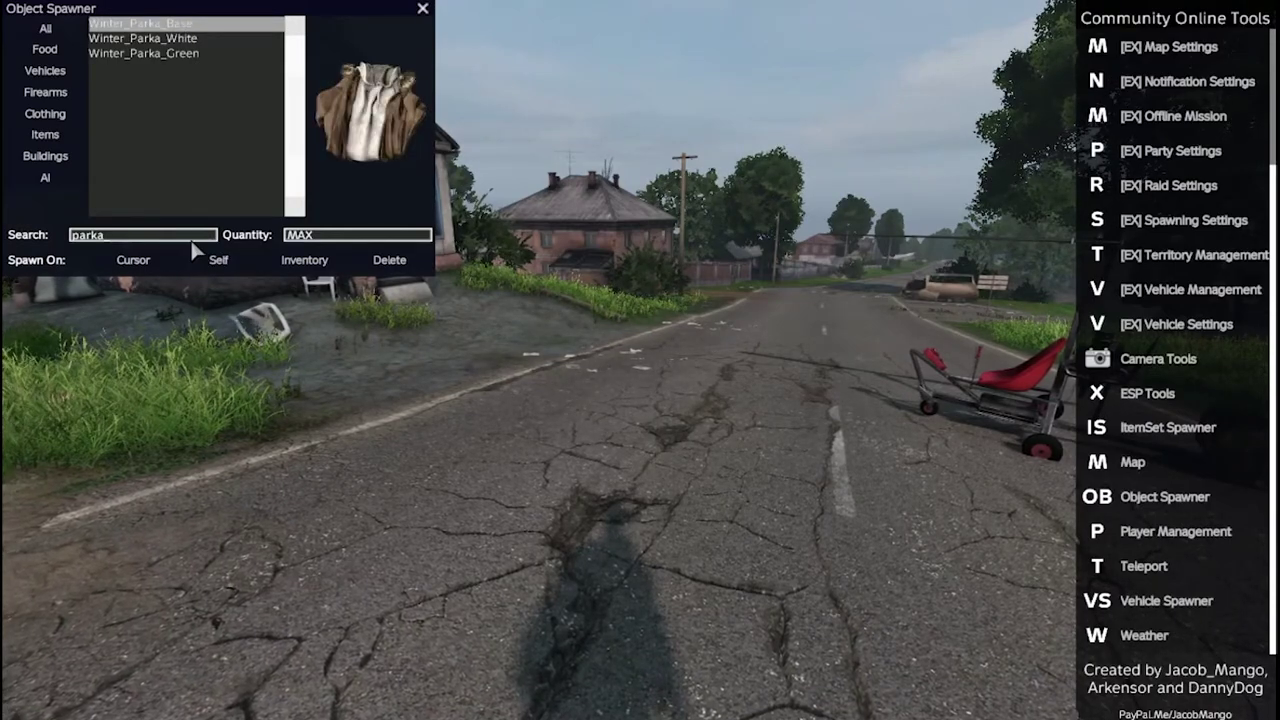
# - Spawn FlipFlops_Colorbase and Latex_Leggings onto the character
pyautogui.press('BackSpace')
pyautogui.press('BackSpace')
pyautogui.press('BackSpace')
pyautogui.press('BackSpace')
pyautogui.press('BackSpace')
pyautogui.write('flip')
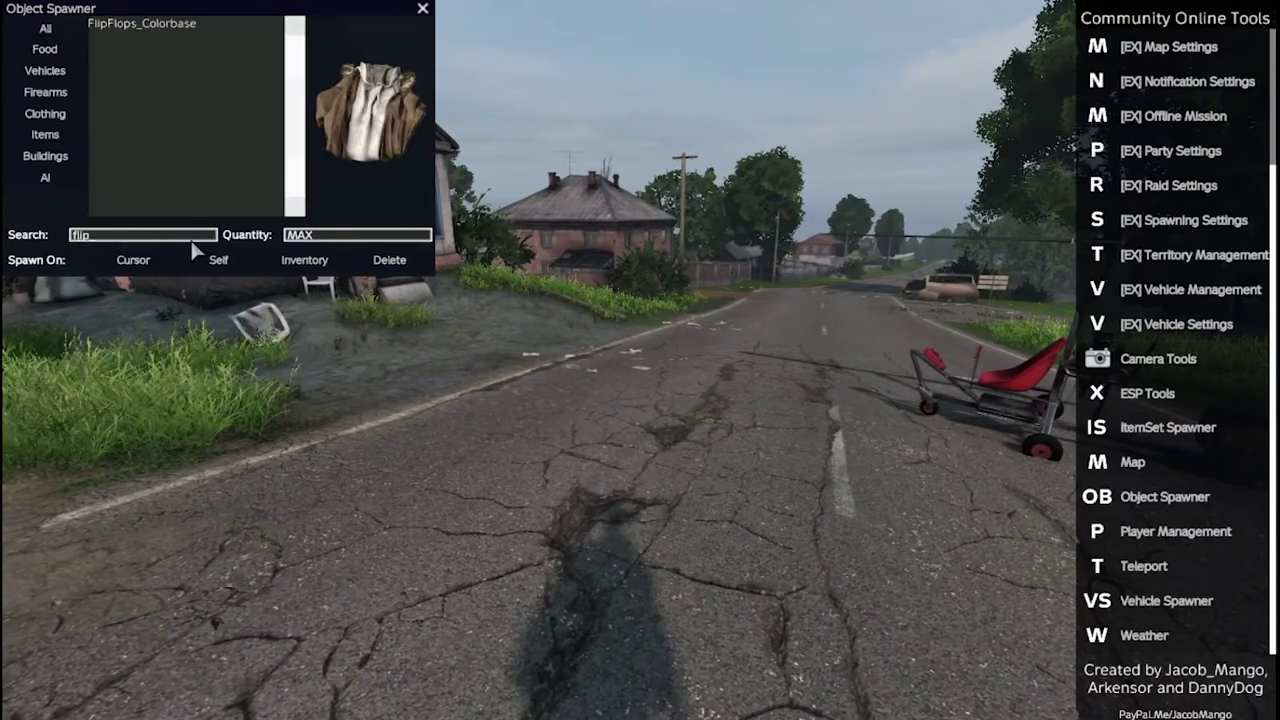
pyautogui.click(181, 34)
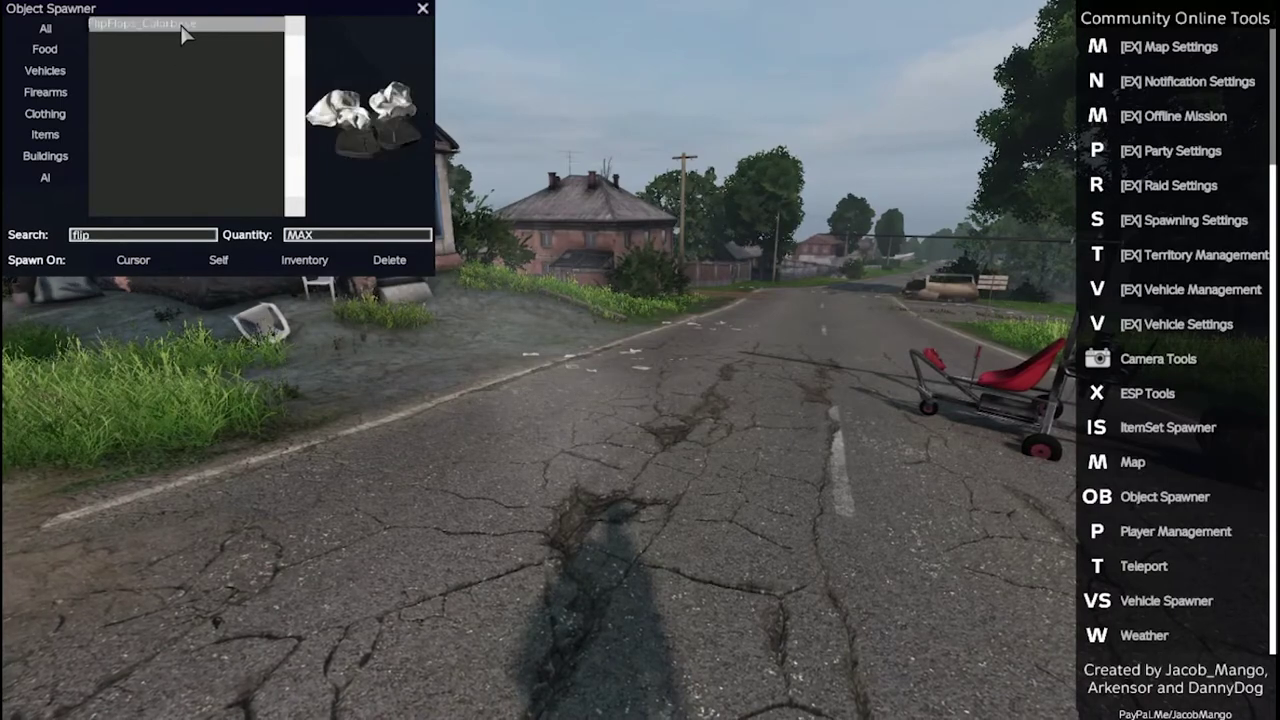
pyautogui.click(186, 234)
pyautogui.press('BackSpace')
pyautogui.press('BackSpace')
pyautogui.press('BackSpace')
pyautogui.press('BackSpace')
pyautogui.write('leggin')
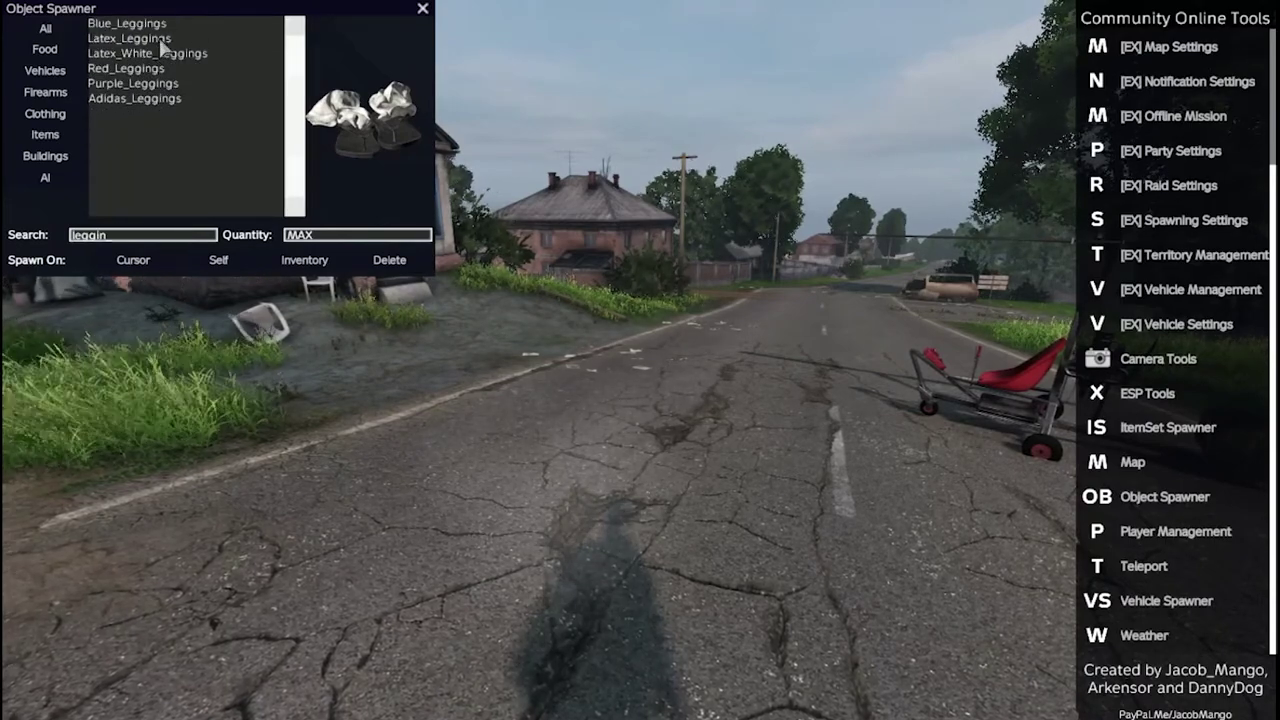
pyautogui.click(159, 38)
pyautogui.click(221, 260)
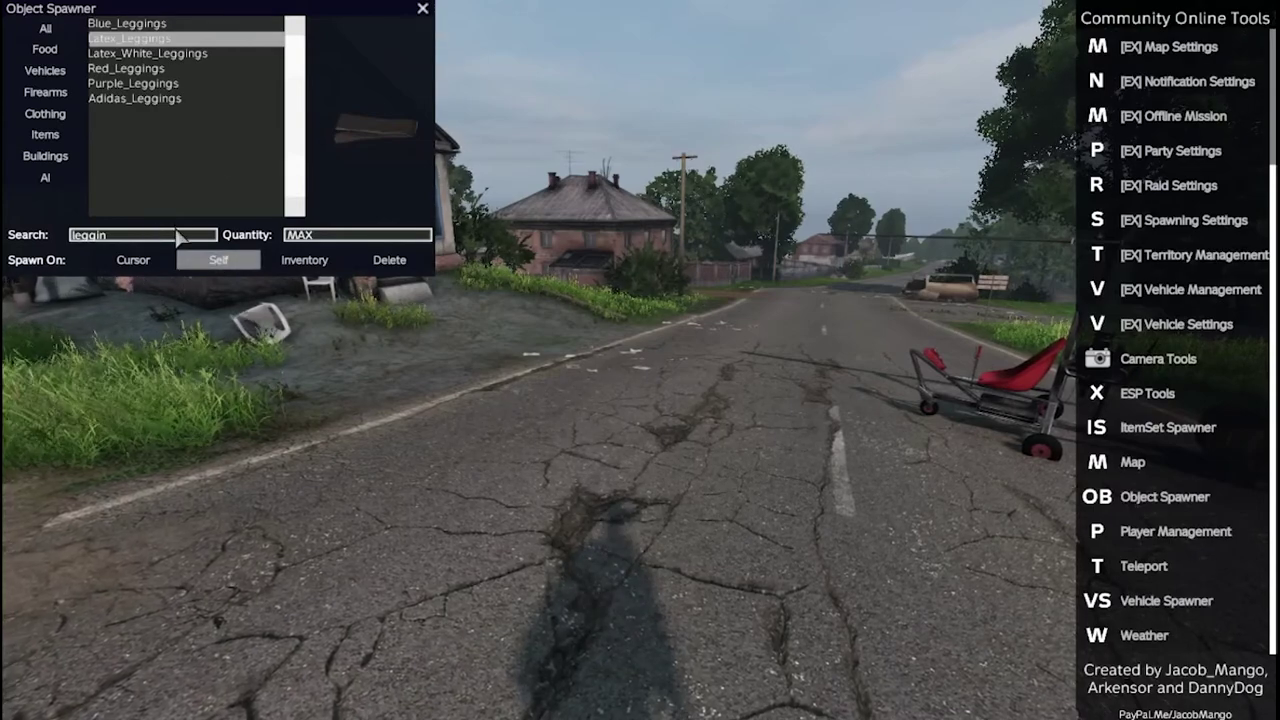
pyautogui.click(174, 235)
# - Search 'b95' and spawn the plain B95 rifle onto the character
pyautogui.press('BackSpace')
pyautogui.press('BackSpace')
pyautogui.press('BackSpace')
pyautogui.press('BackSpace')
pyautogui.press('BackSpace')
pyautogui.press('BackSpace')
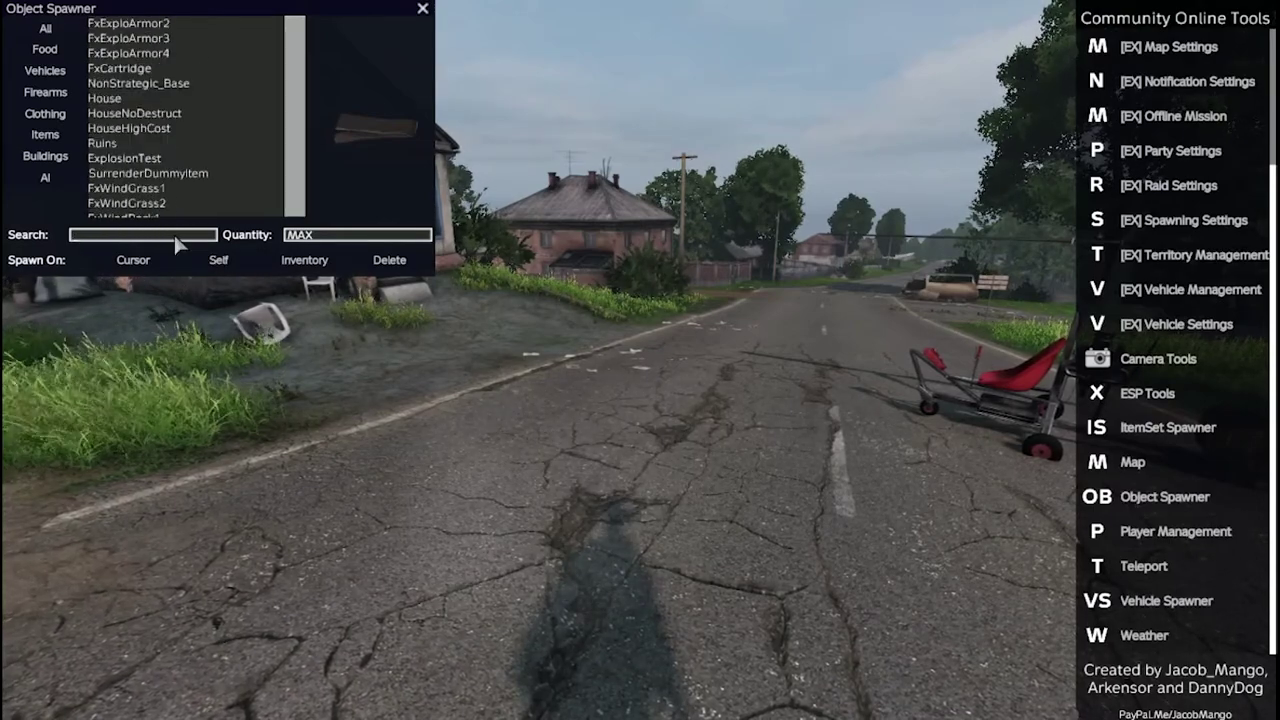
pyautogui.write('b95')
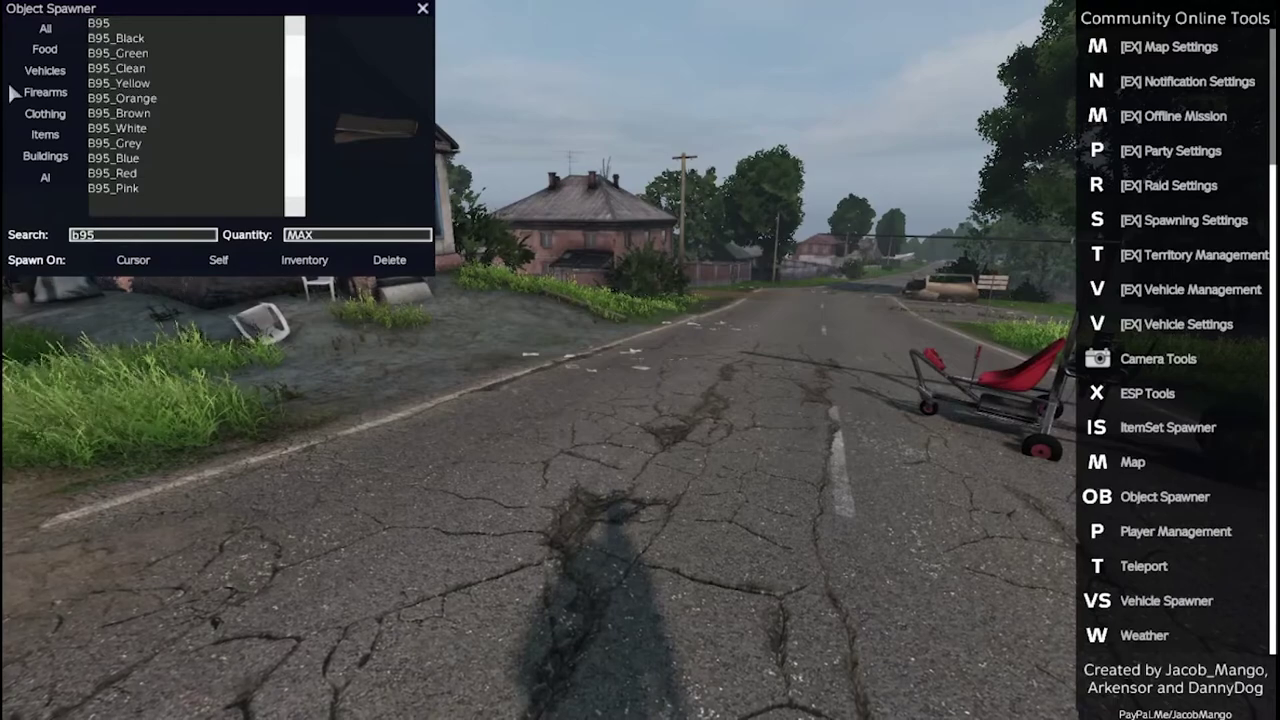
pyautogui.click(105, 24)
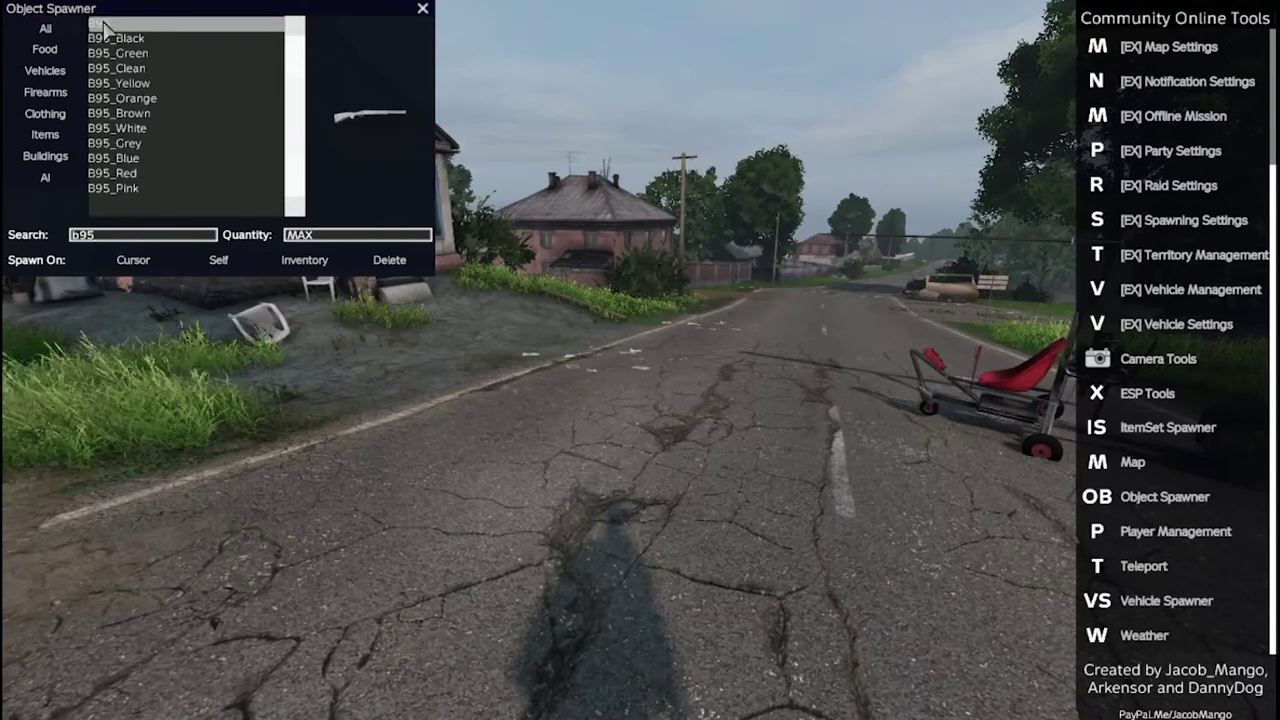
pyautogui.click(219, 260)
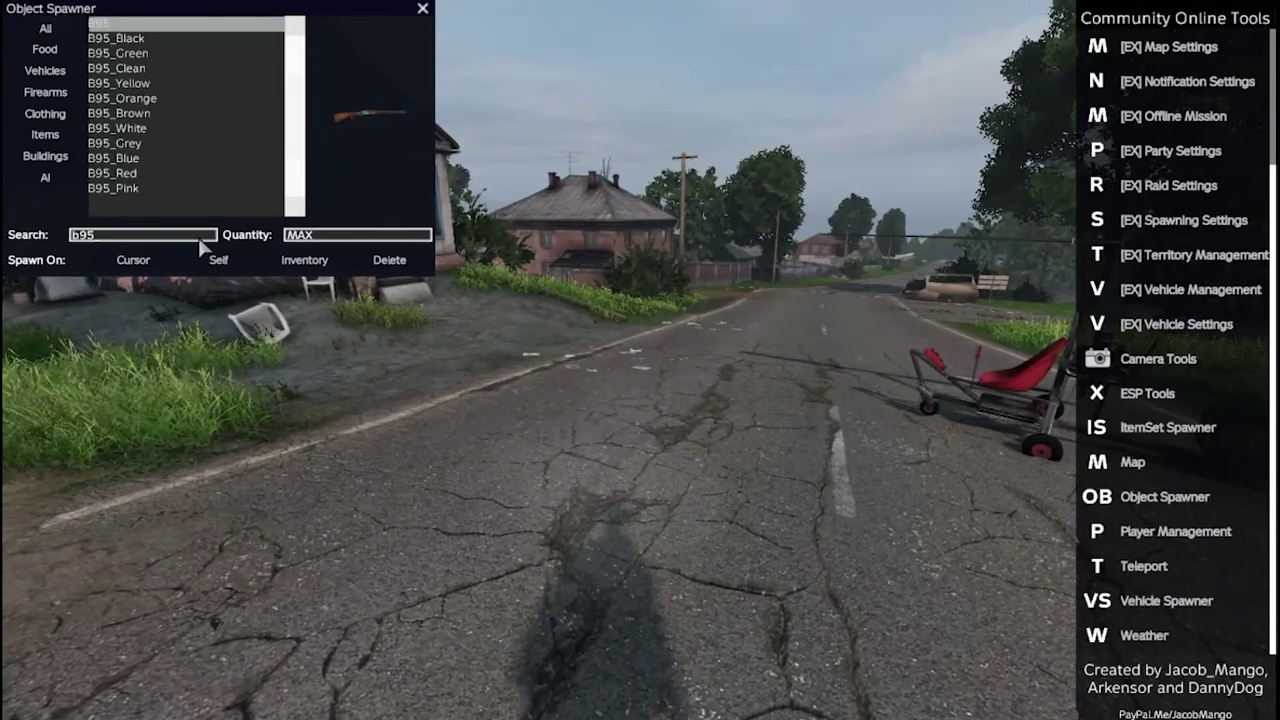
# - Spawn the AD_NFATACR_1_8 scope onto the character and clear the 'ad' search
pyautogui.press('BackSpace')
pyautogui.press('BackSpace')
pyautogui.press('BackSpace')
pyautogui.write('ad')
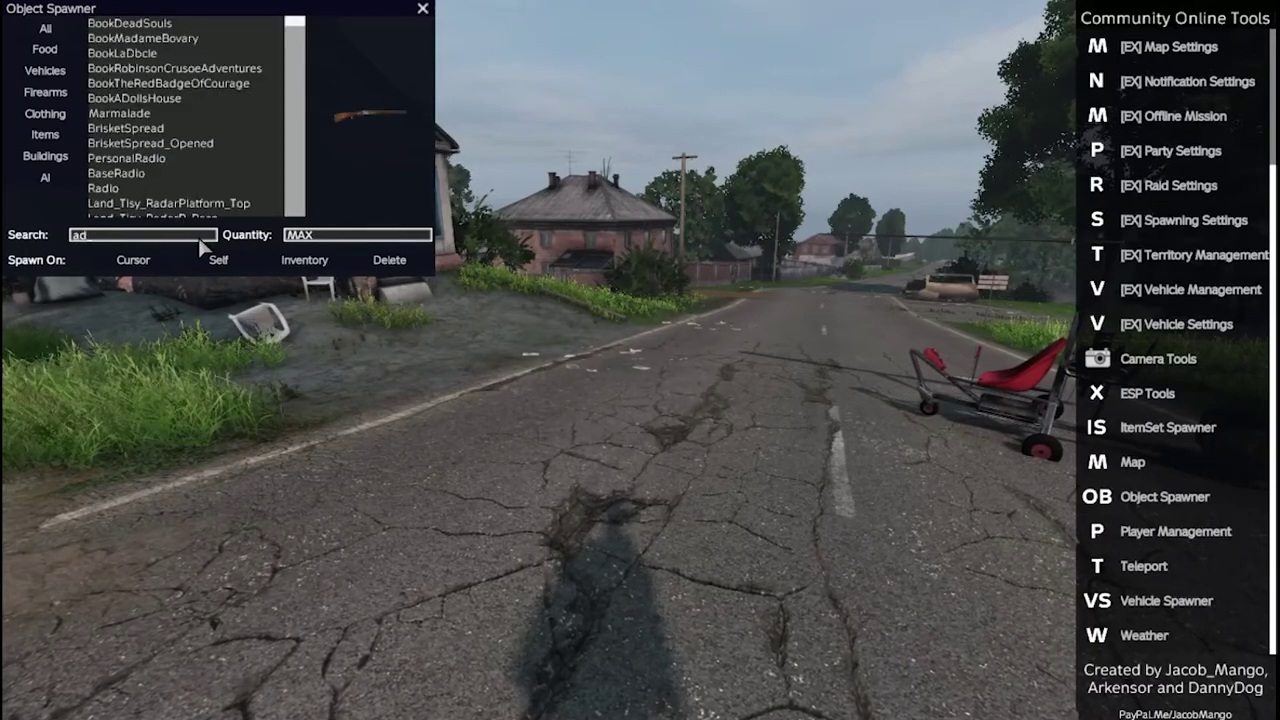
pyautogui.scroll(-3, 170, 130)
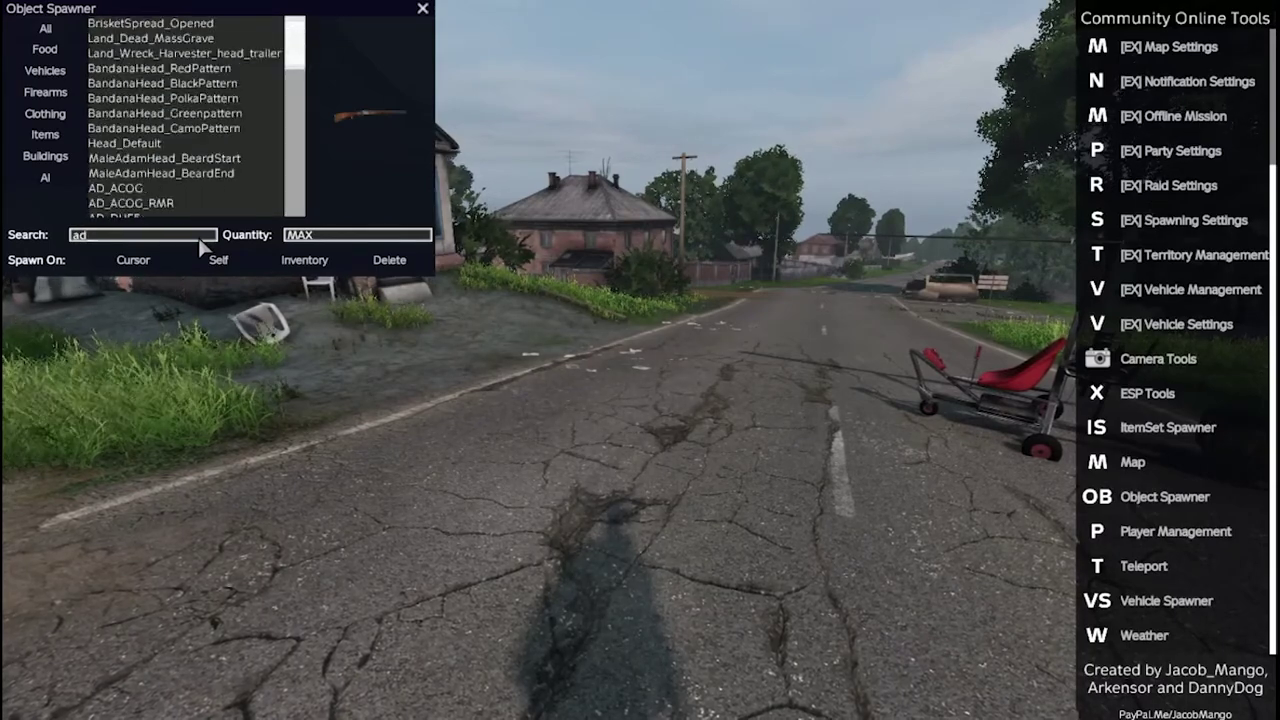
pyautogui.scroll(-2, 170, 180)
pyautogui.click(172, 160)
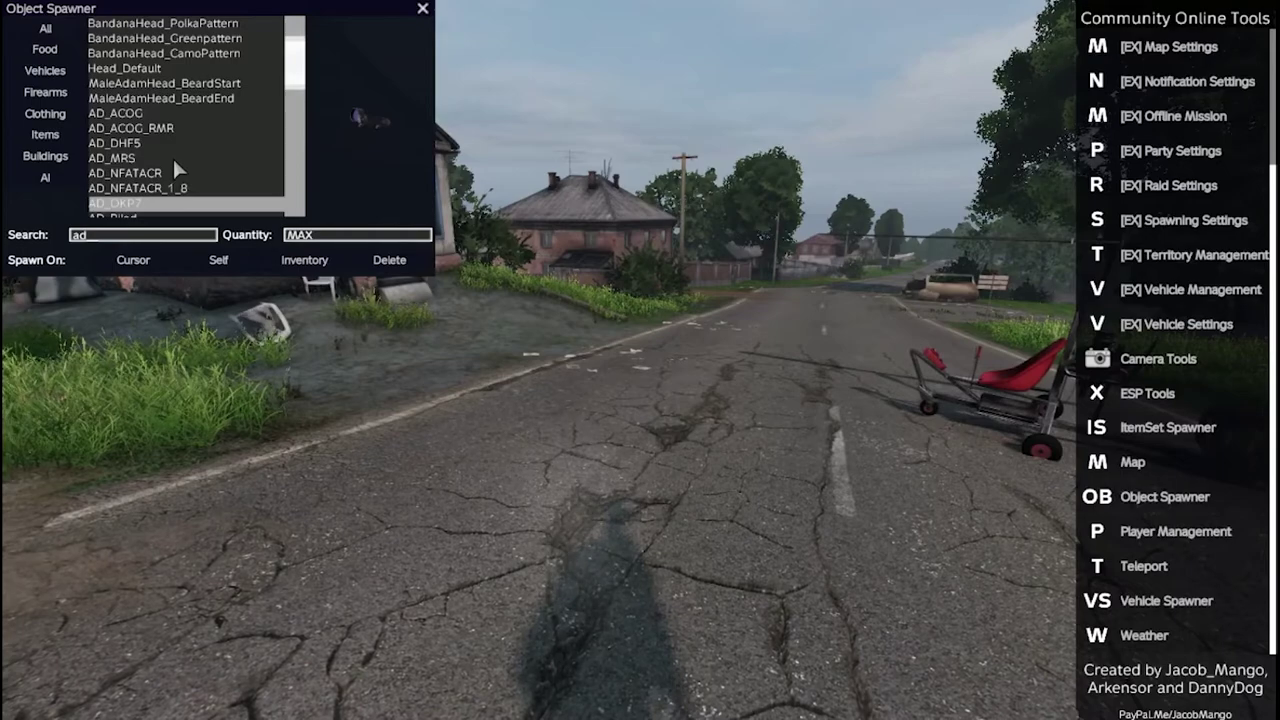
pyautogui.click(172, 157)
pyautogui.click(218, 259)
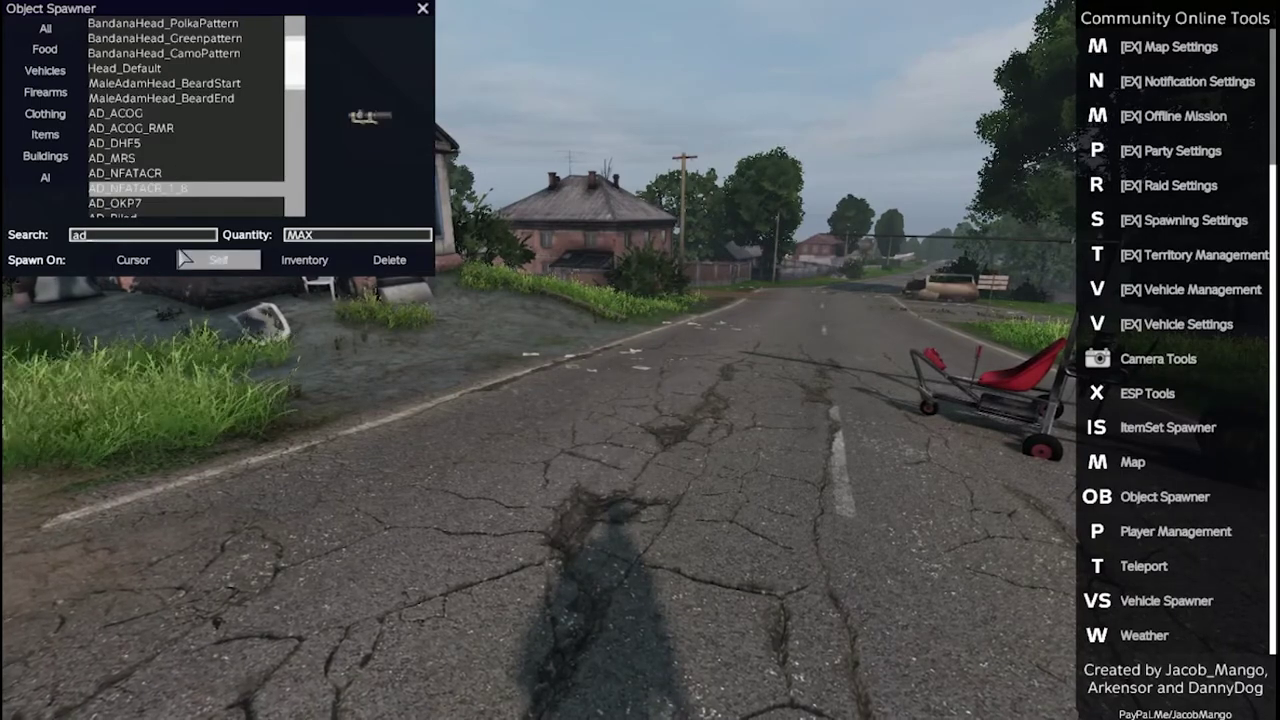
pyautogui.click(183, 236)
pyautogui.press('BackSpace')
pyautogui.press('BackSpace')
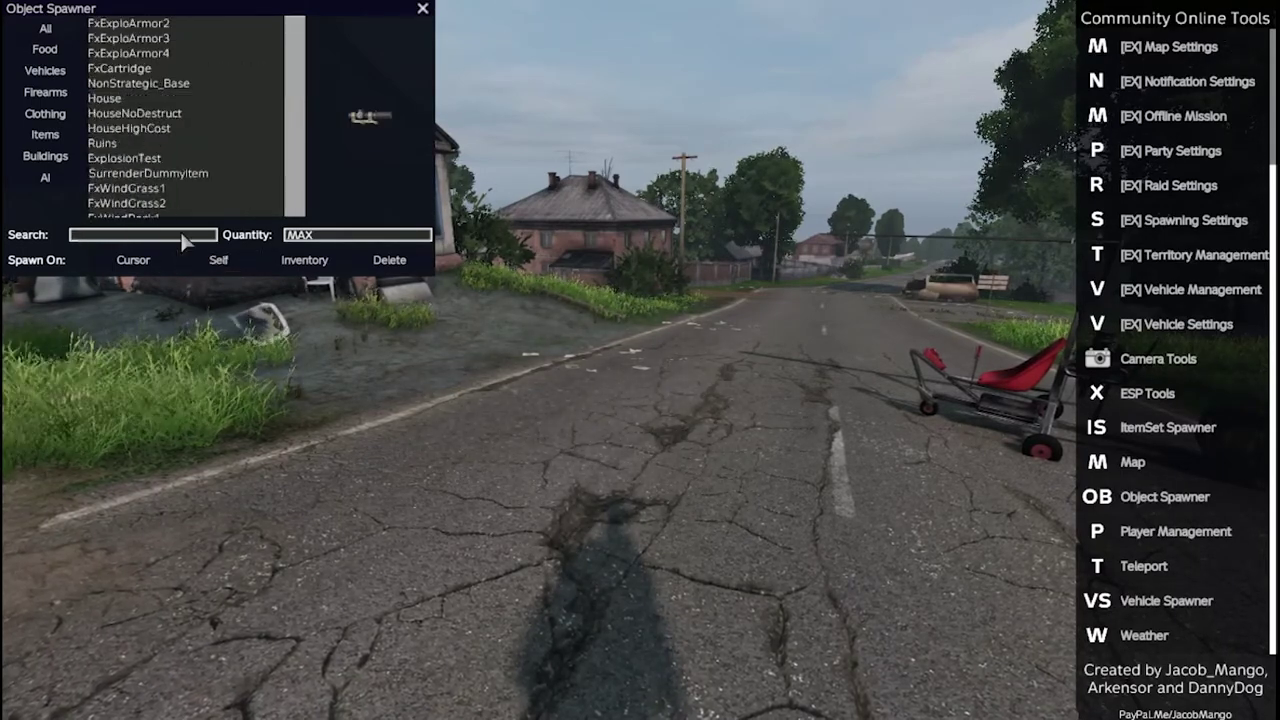